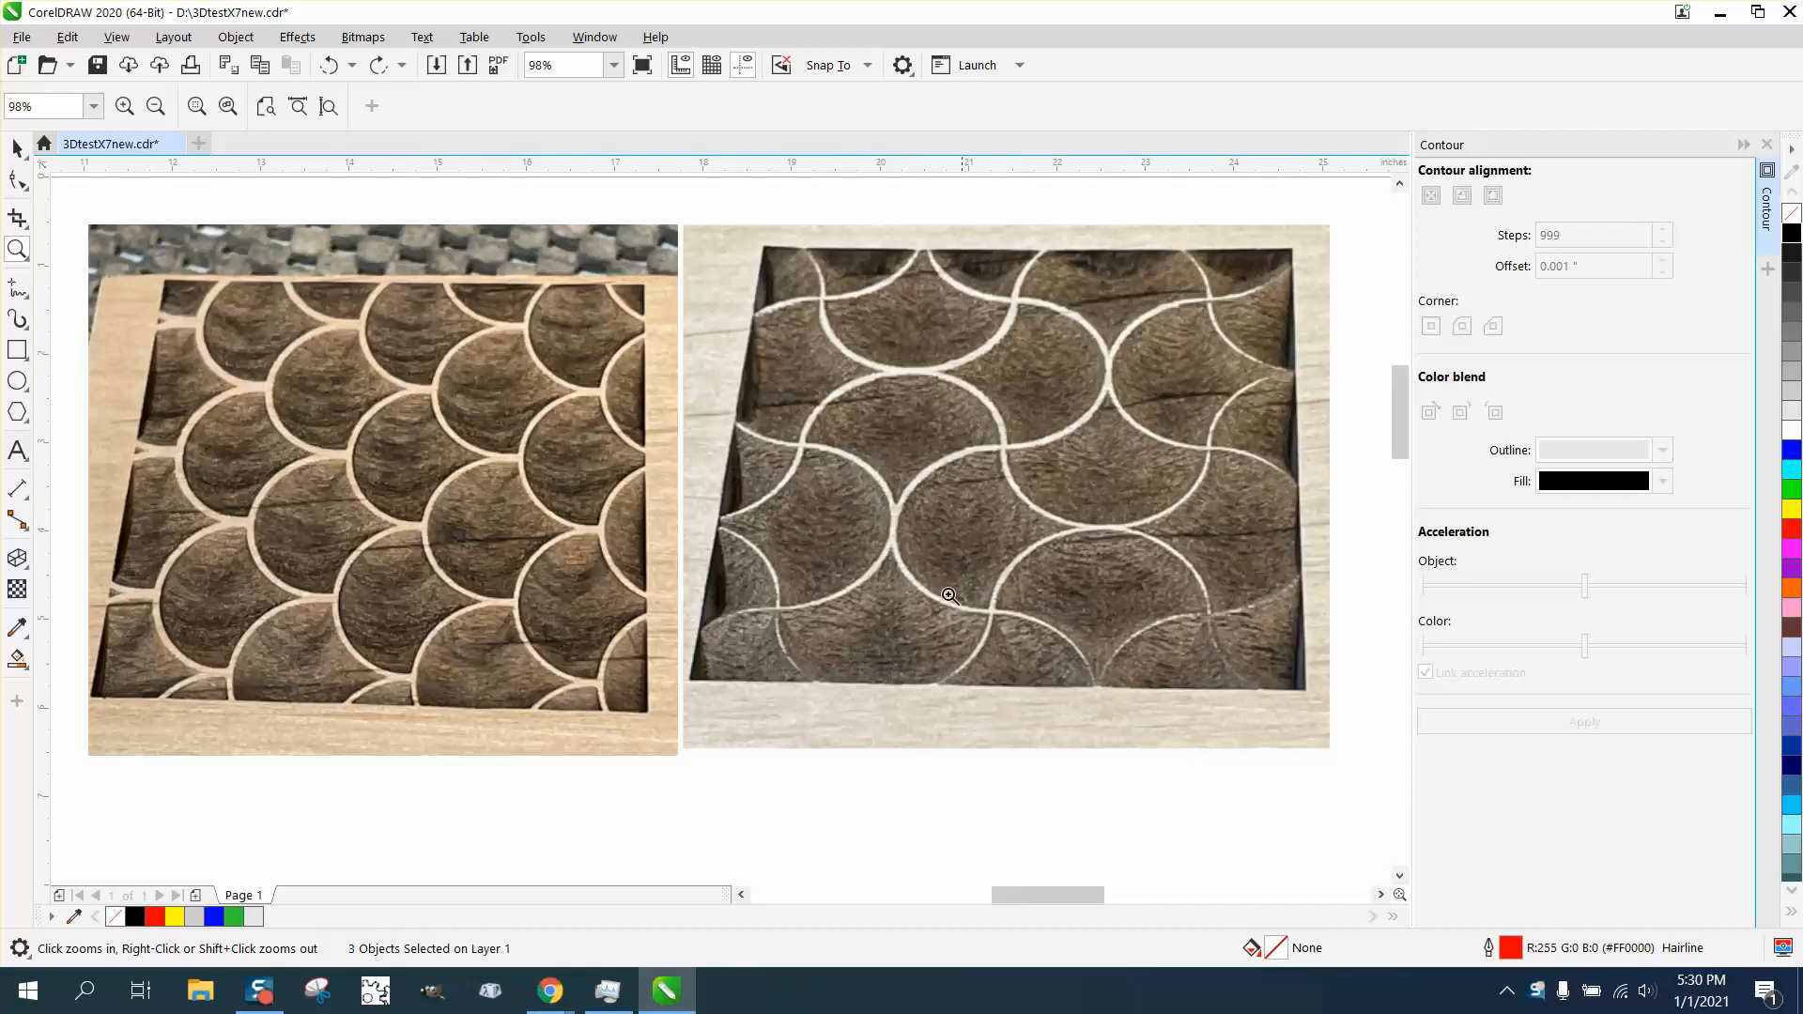
# - Delete the red construction of overlapping circles and rounded rectangle below the two reference photos
pyautogui.rightClick(969, 449)
pyautogui.rightClick(918, 407)
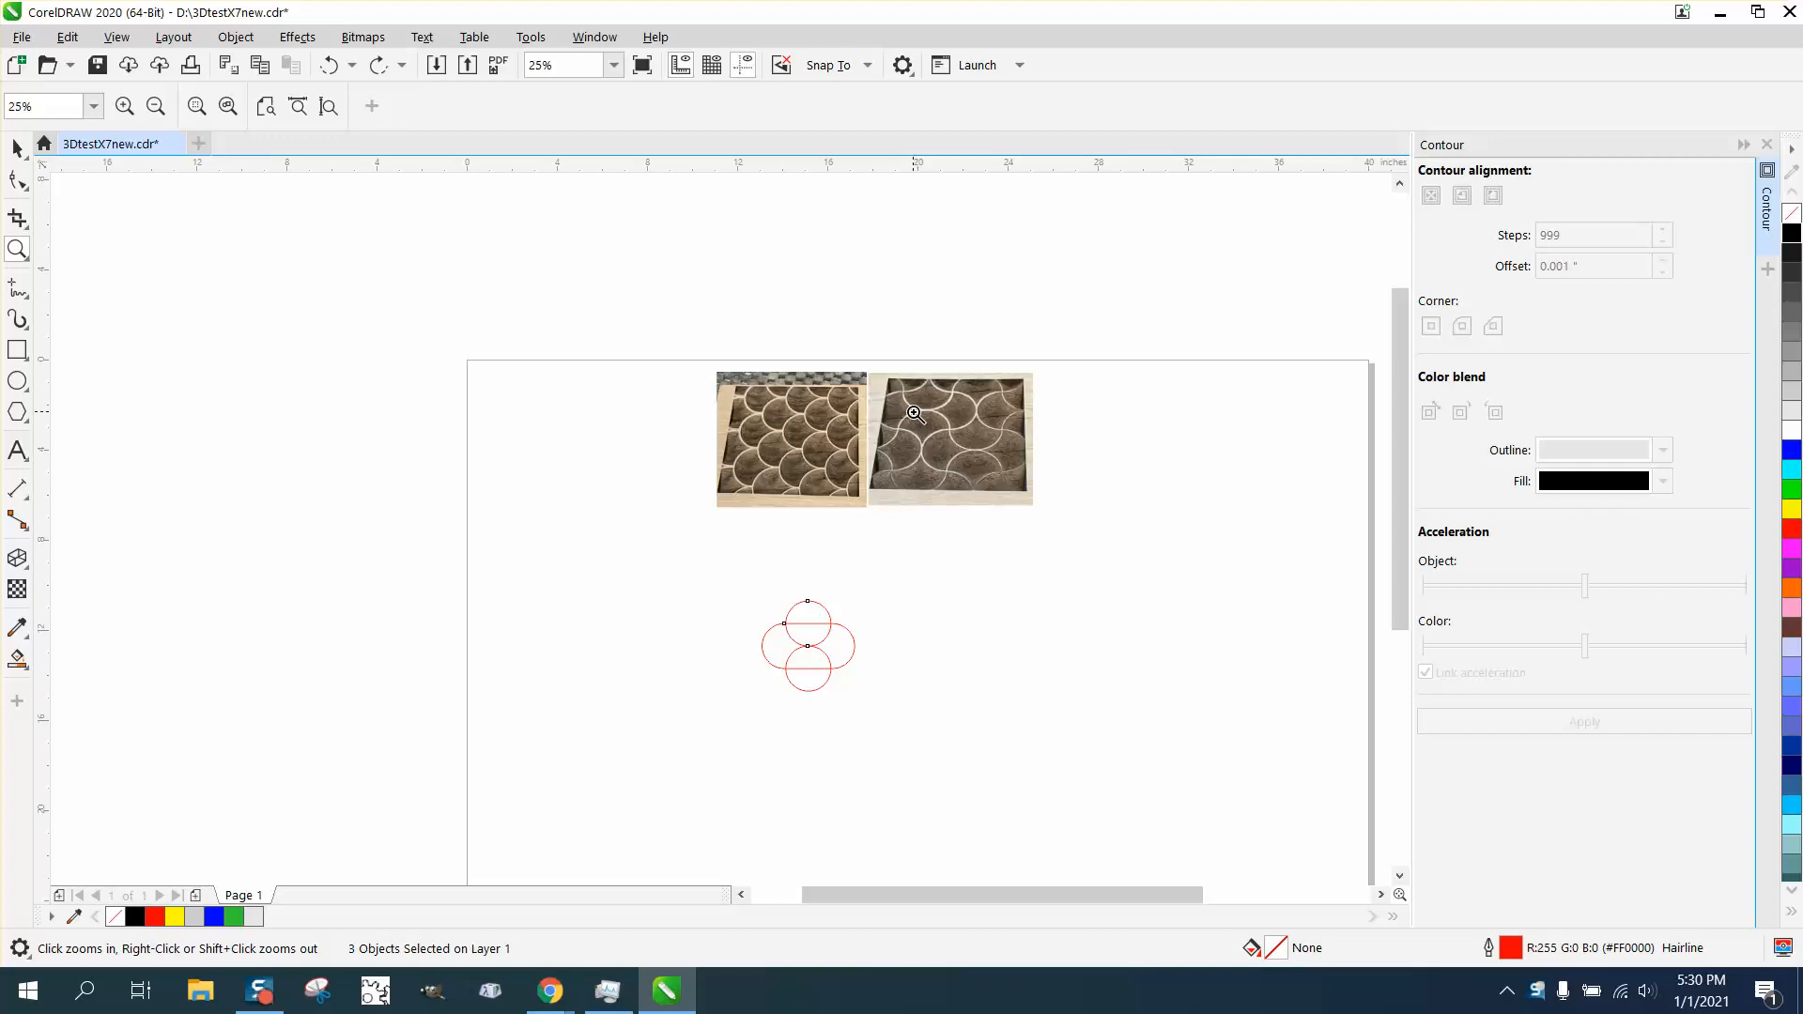
pyautogui.click(17, 148)
pyautogui.moveTo(684, 555); pyautogui.dragTo(928, 707)
pyautogui.press('Delete')
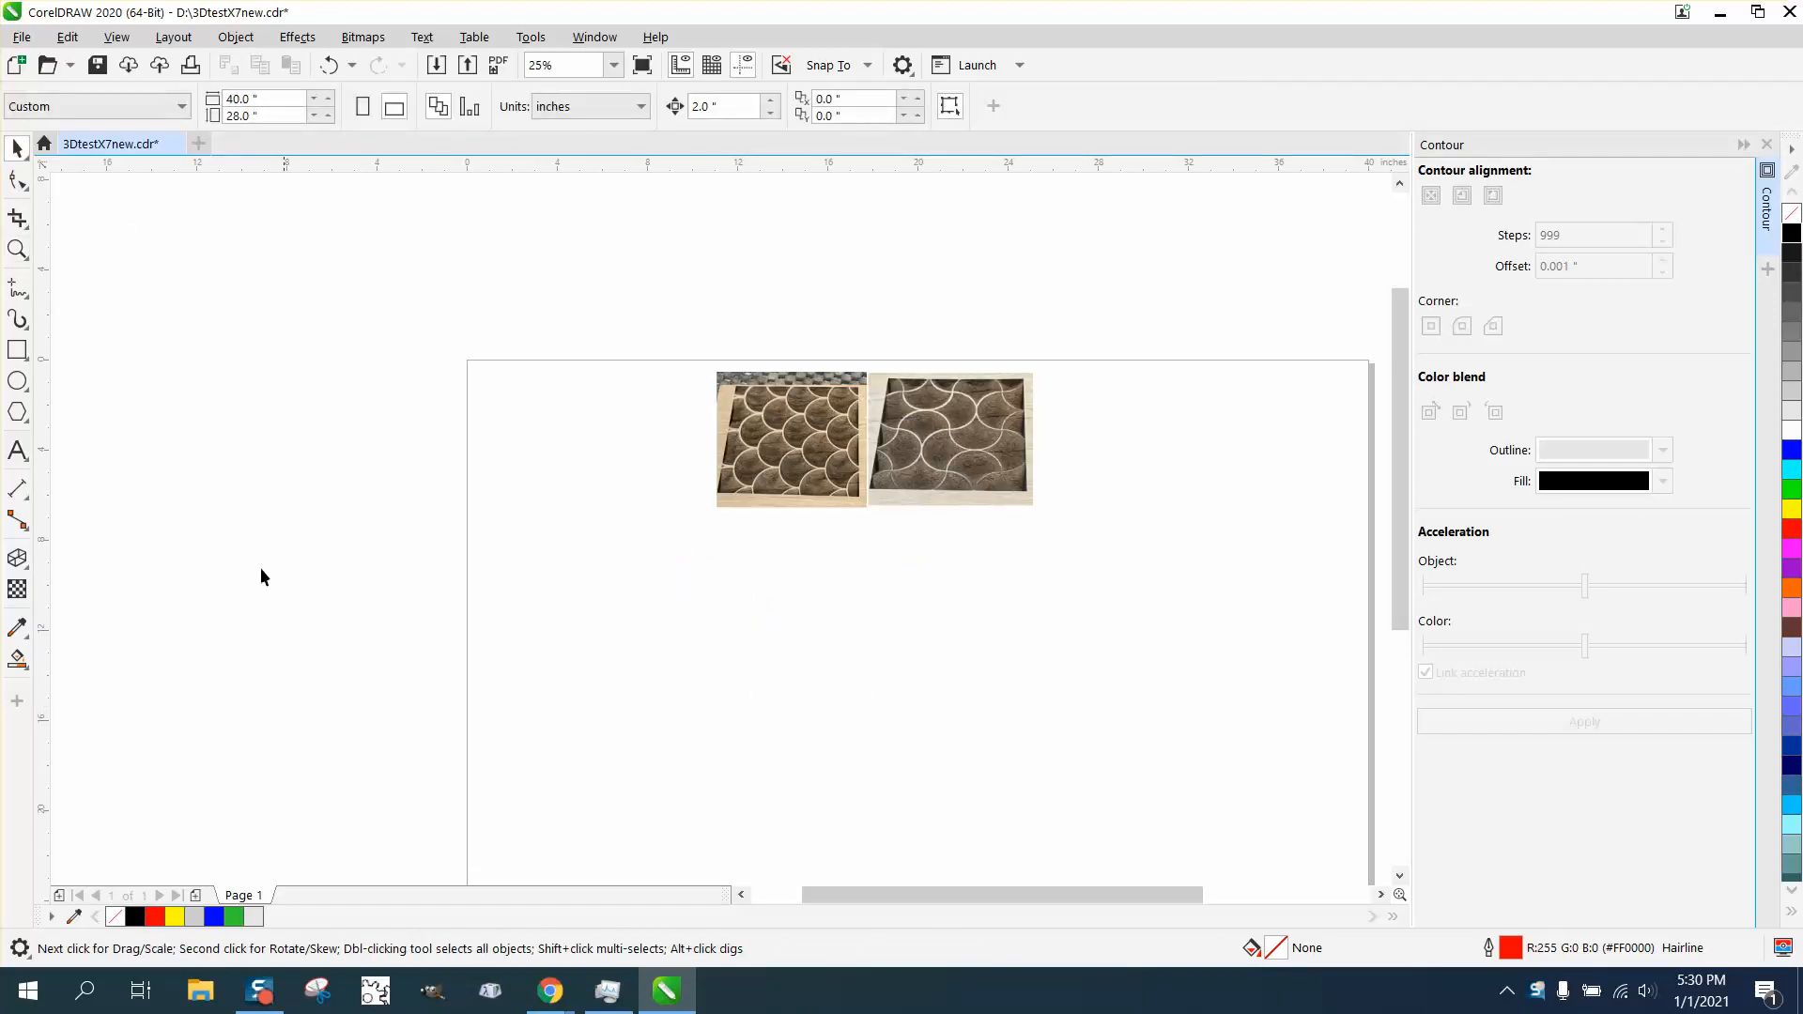
# - Draw a rectangle in the empty area below the photos and set its size to 4 by 2 inches
pyautogui.click(17, 349)
pyautogui.click(17, 249)
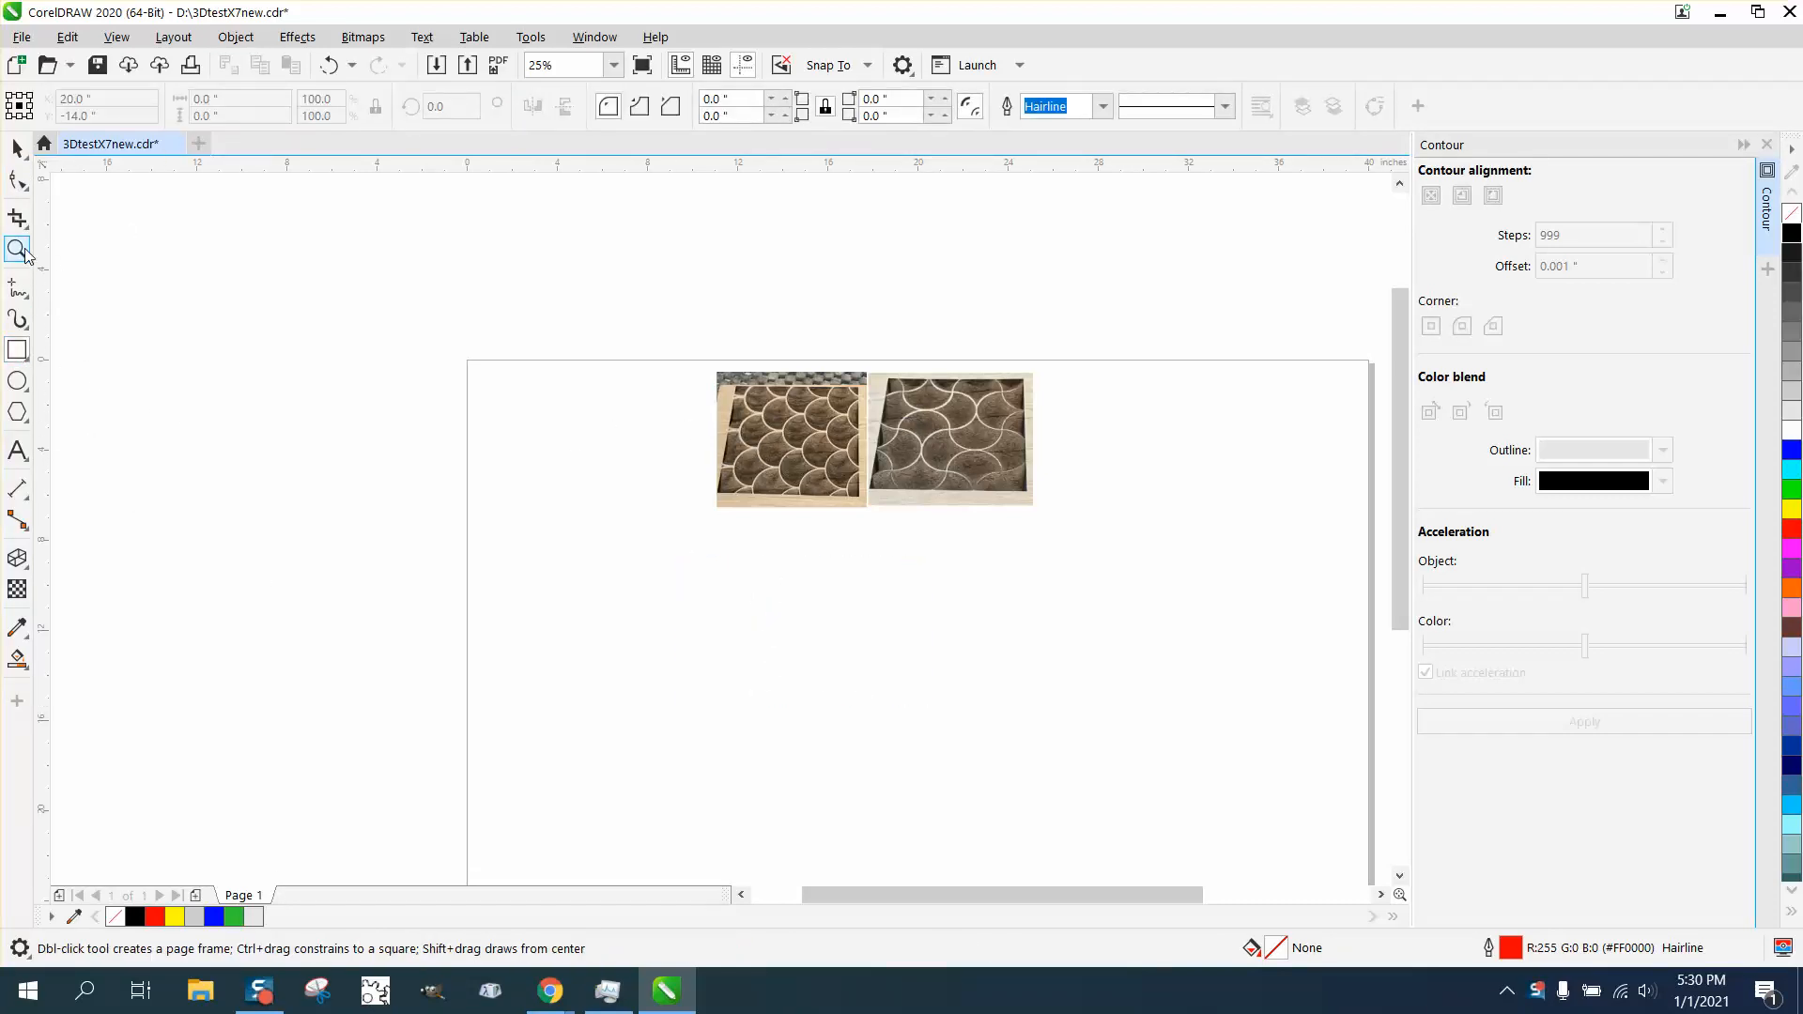
pyautogui.moveTo(704, 556); pyautogui.dragTo(1138, 737)
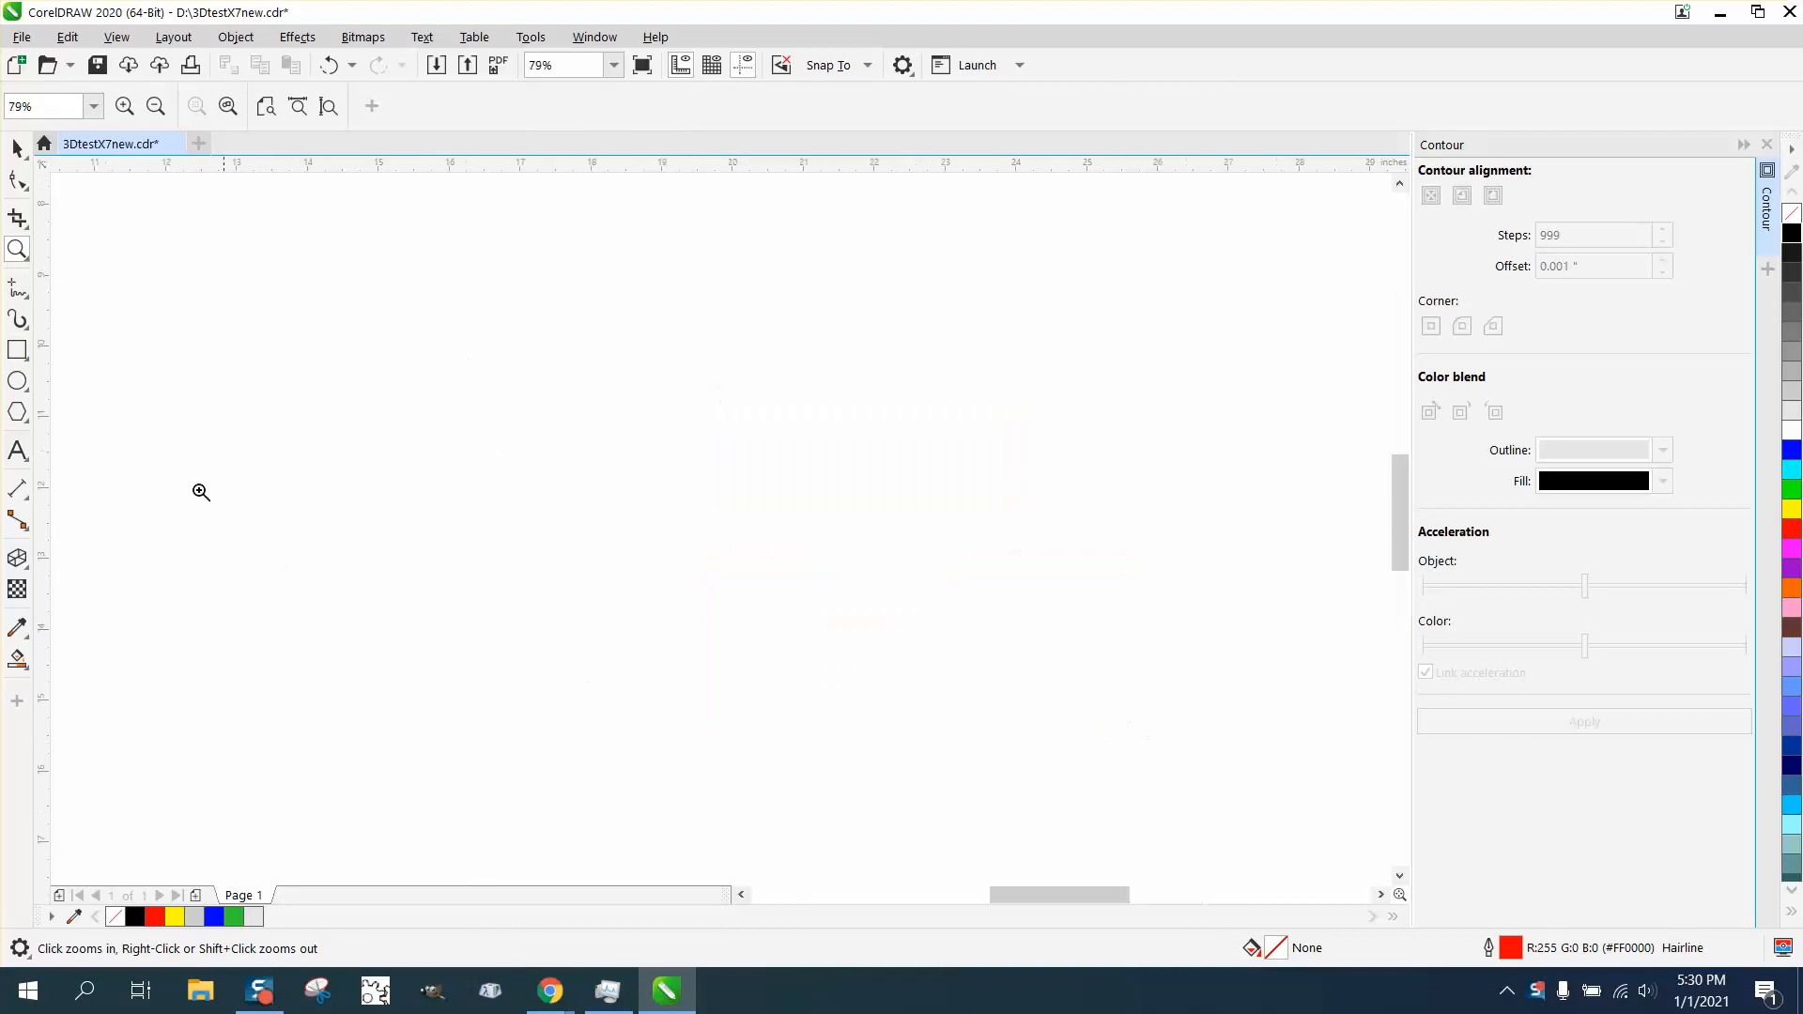
pyautogui.click(17, 350)
pyautogui.moveTo(580, 419)
pyautogui.mouseDown()
pyautogui.moveTo(692, 554)
pyautogui.moveTo(839, 555)
pyautogui.mouseUp()
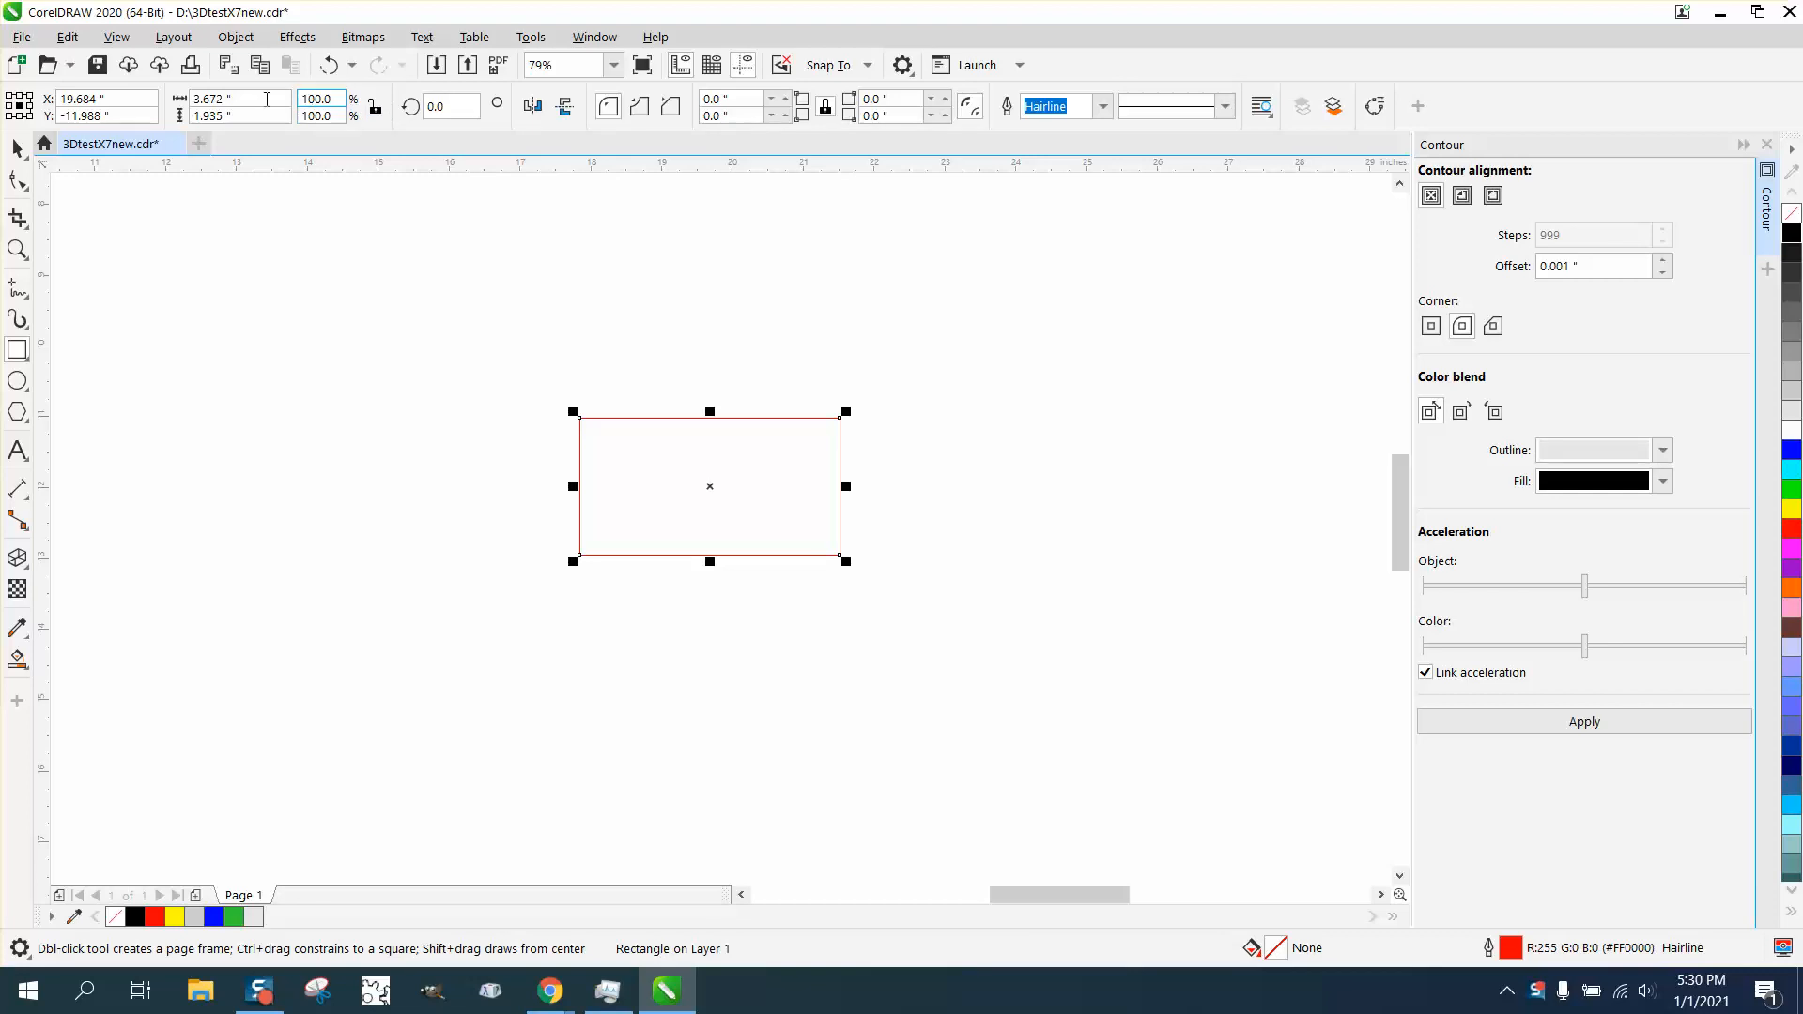
pyautogui.click(226, 99)
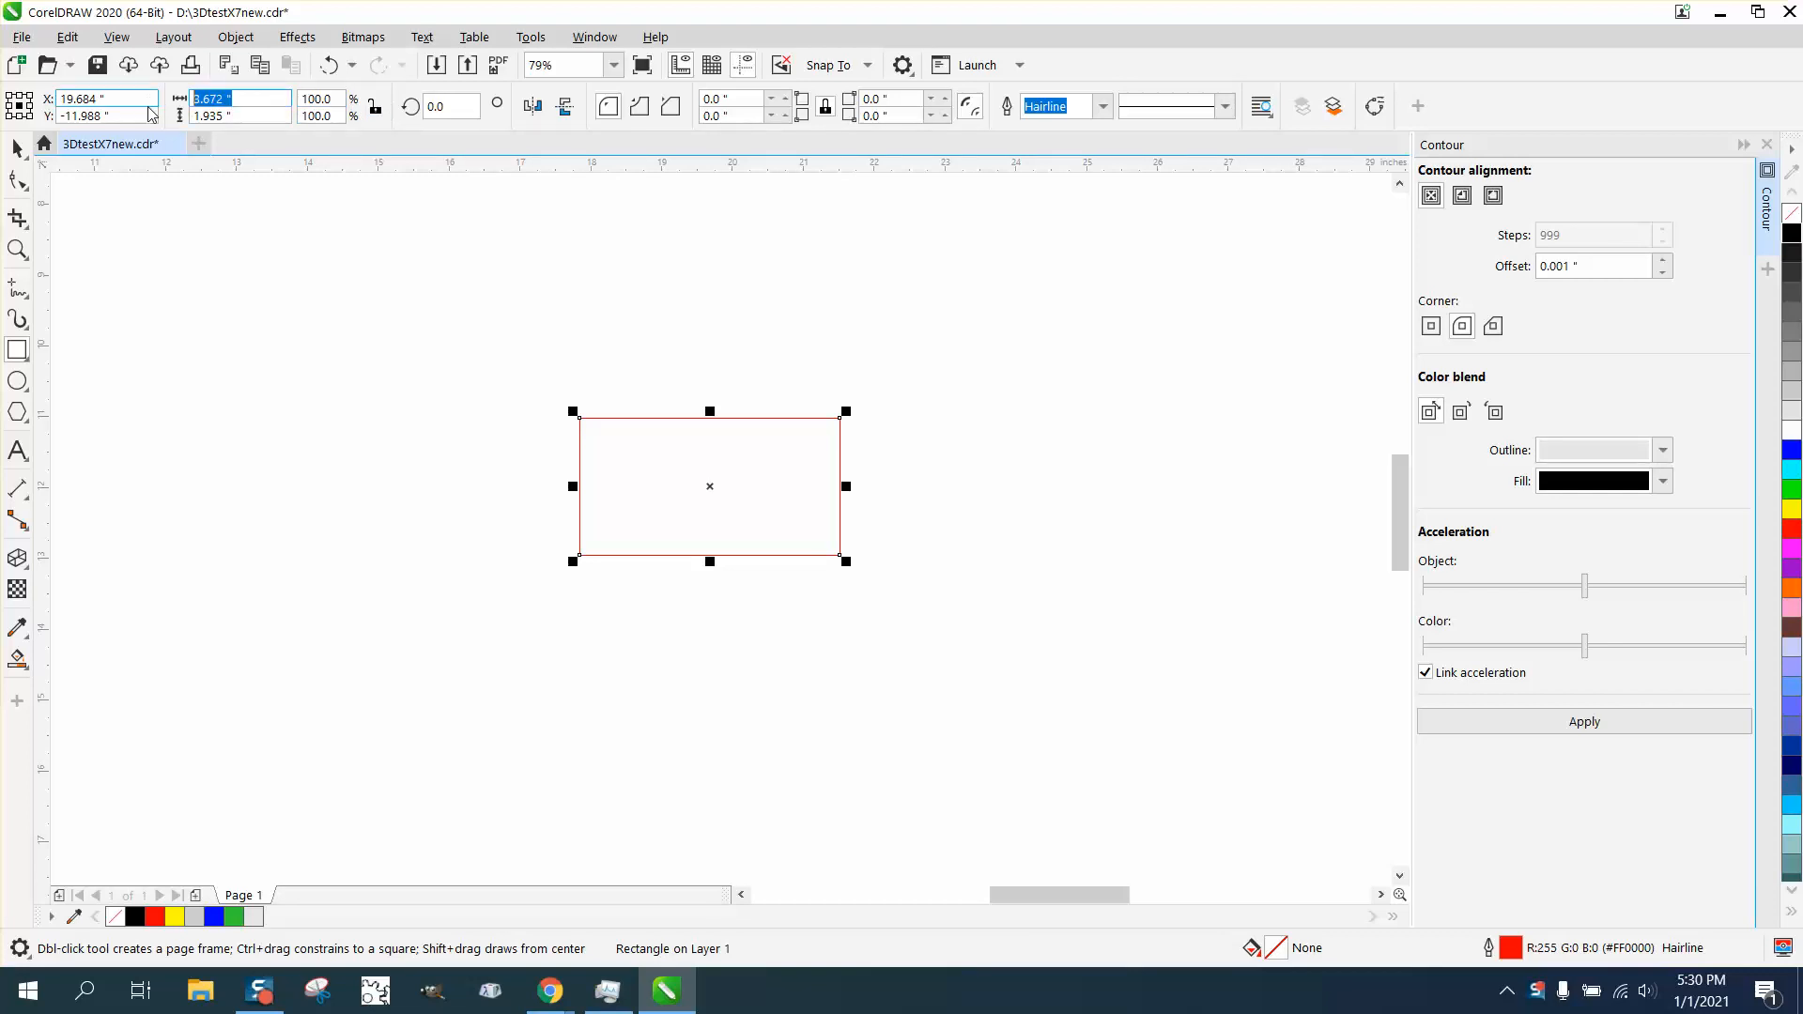
pyautogui.write('4')
pyautogui.press('Tab')
pyautogui.write('2')
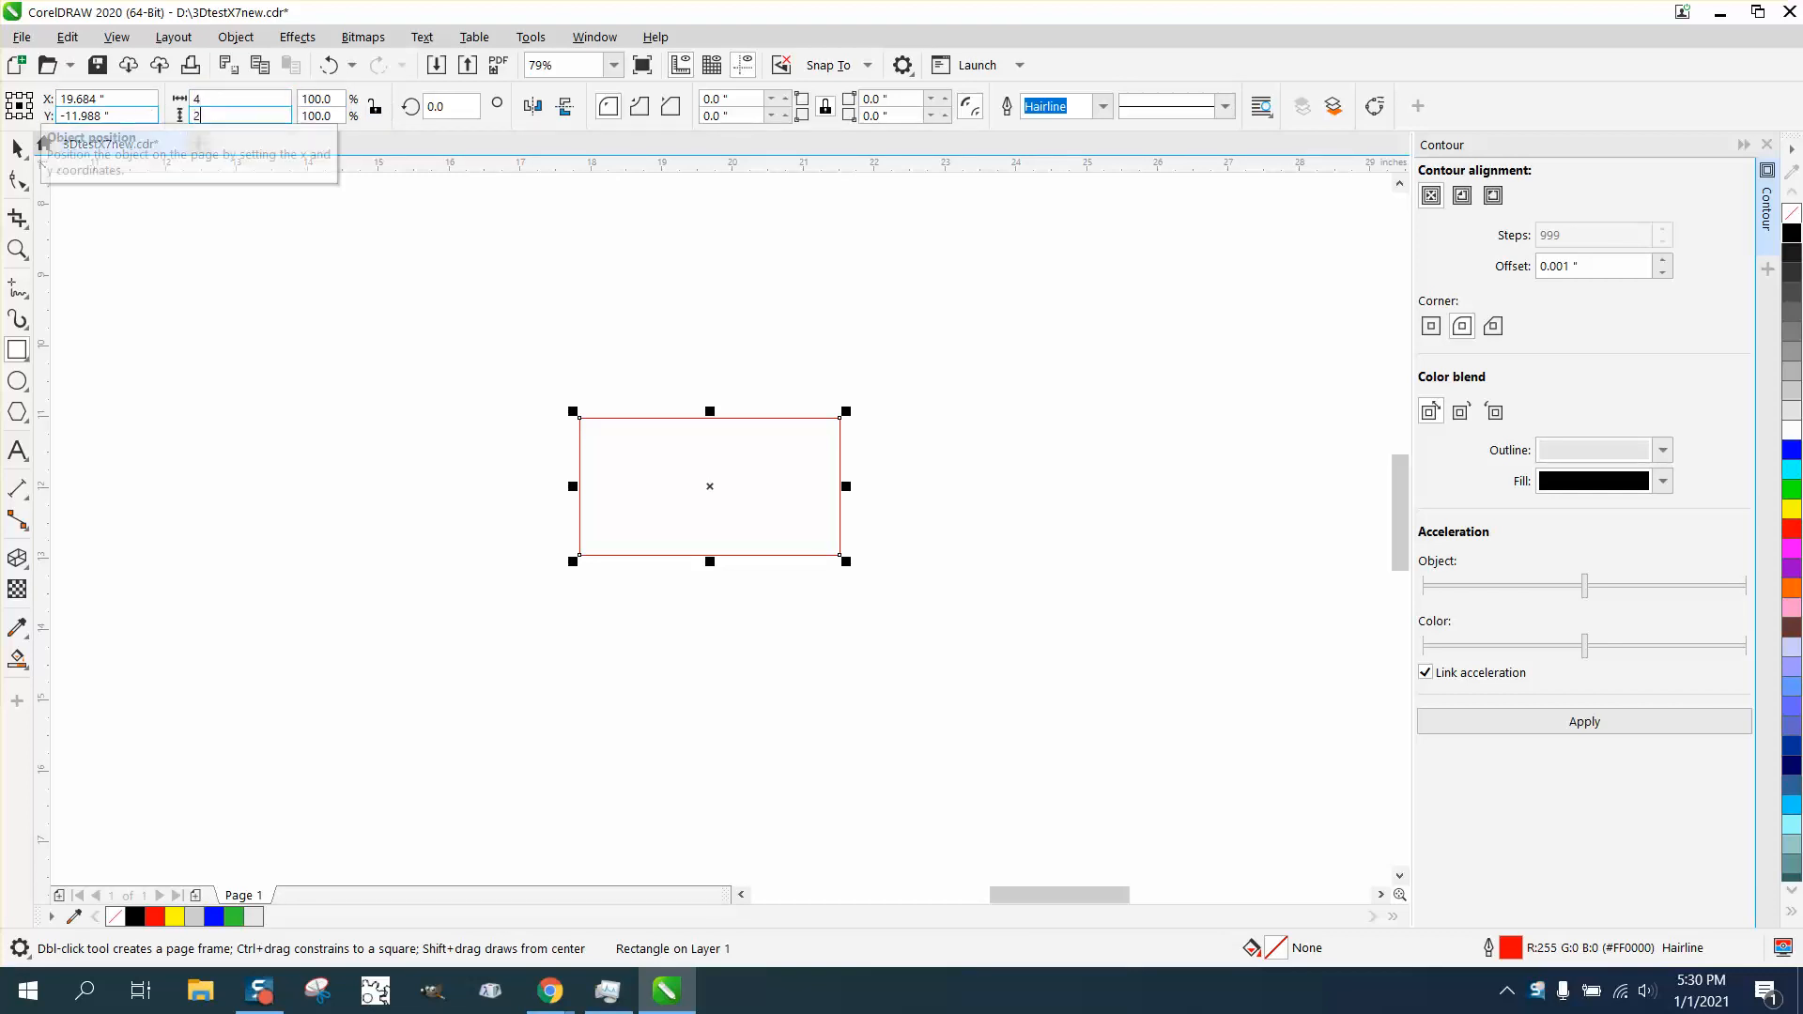
pyautogui.press('Return')
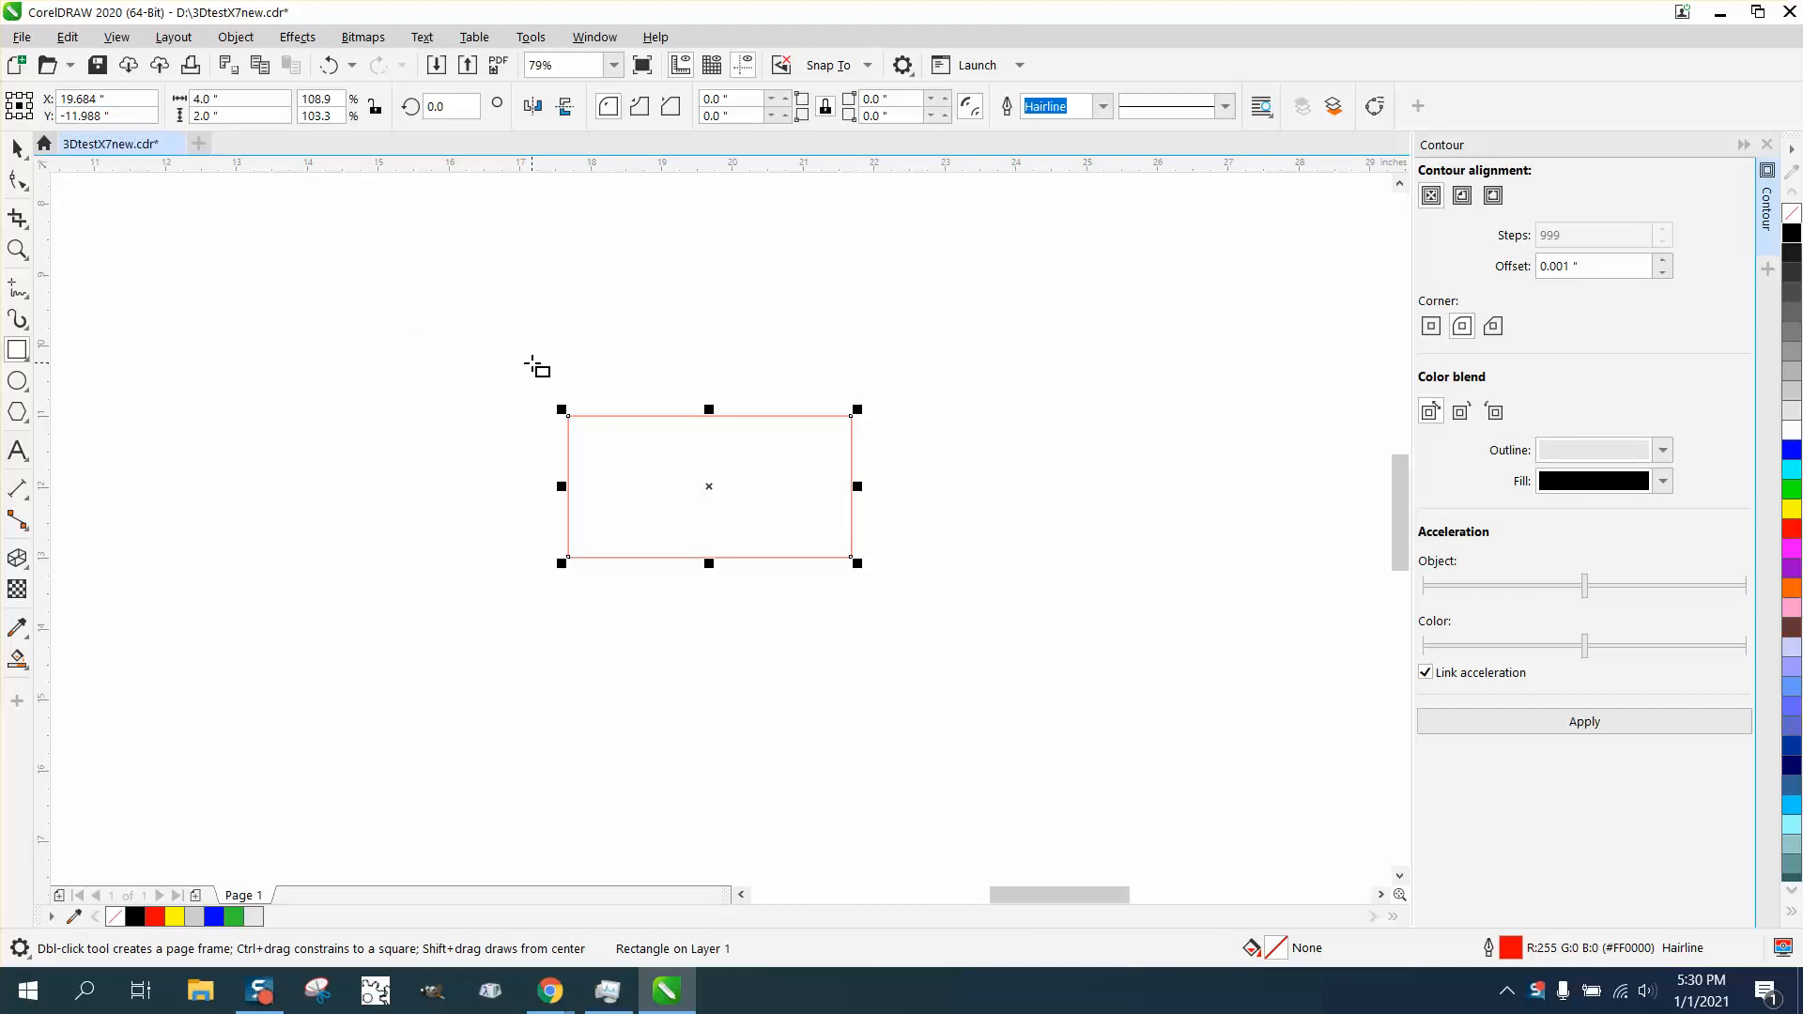
# - Round all four corners of the rectangle with a corner radius of 20 inches
pyautogui.click(742, 99)
pyautogui.write('20')
pyautogui.press('Return')
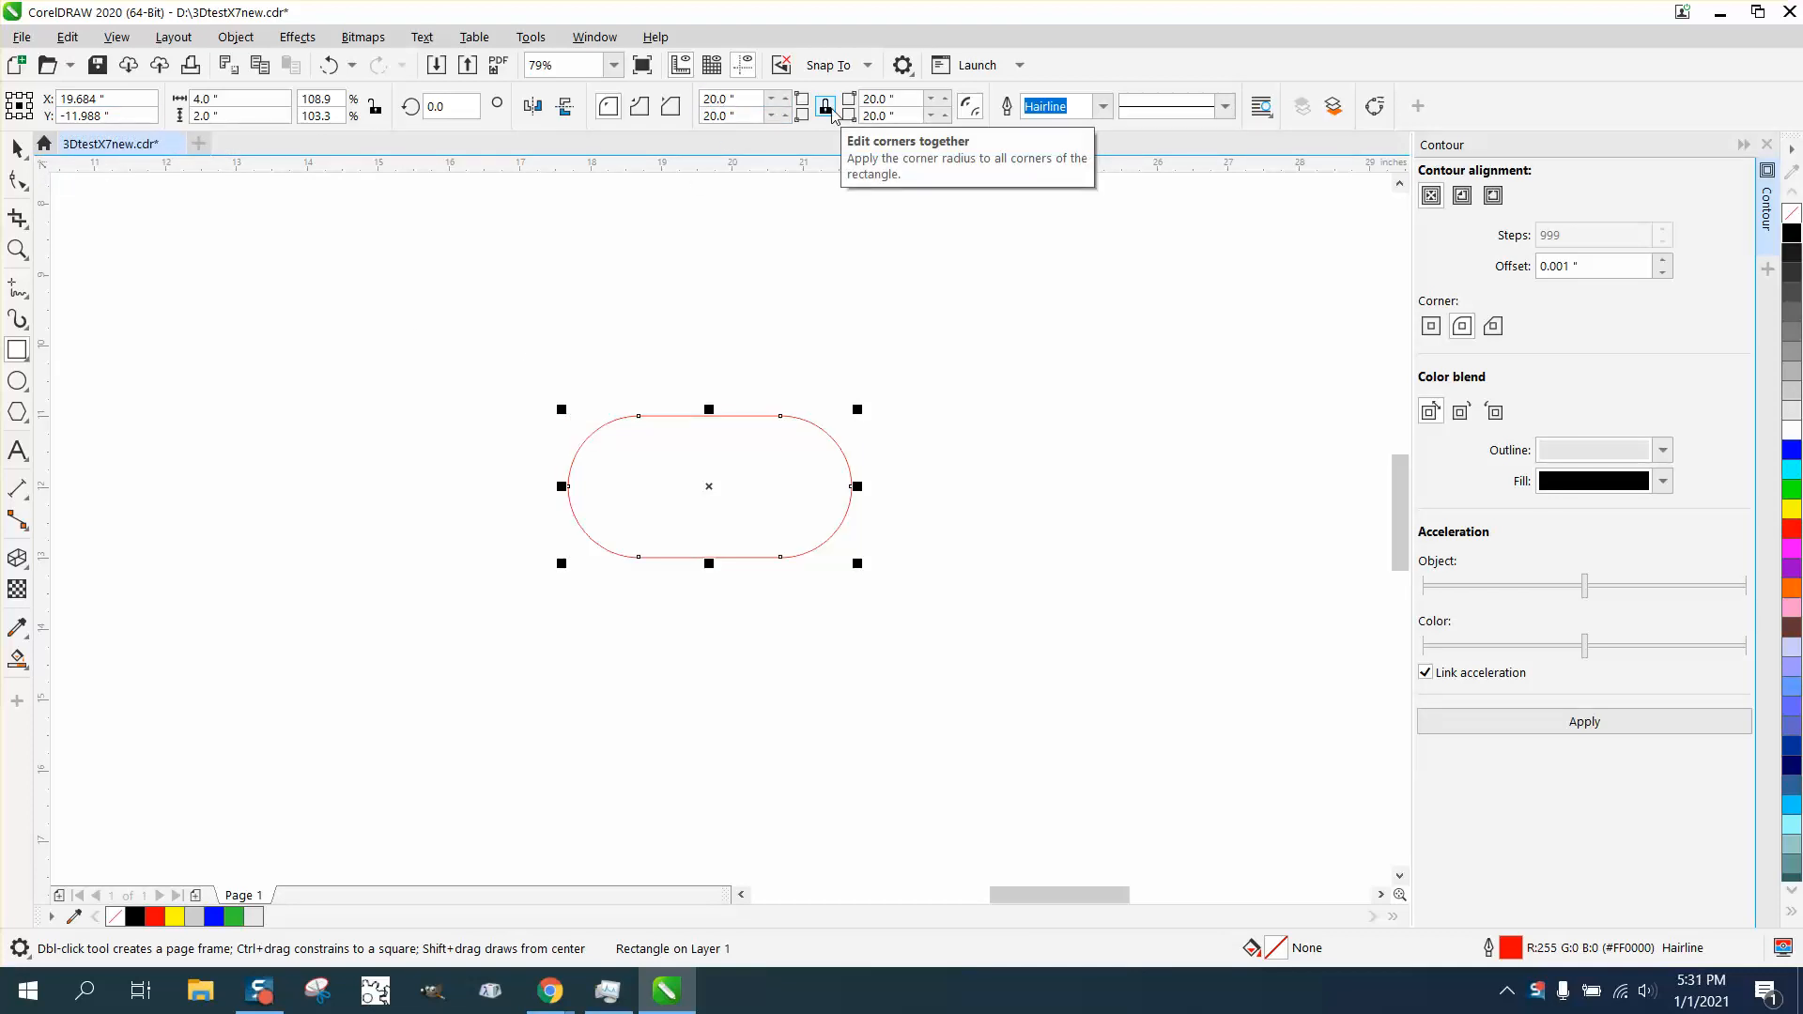
# - Draw a circle beside the rounded rectangle, lock its proportions and set its diameter to 2 inches
pyautogui.click(17, 380)
pyautogui.moveTo(423, 269); pyautogui.dragTo(256, 434)
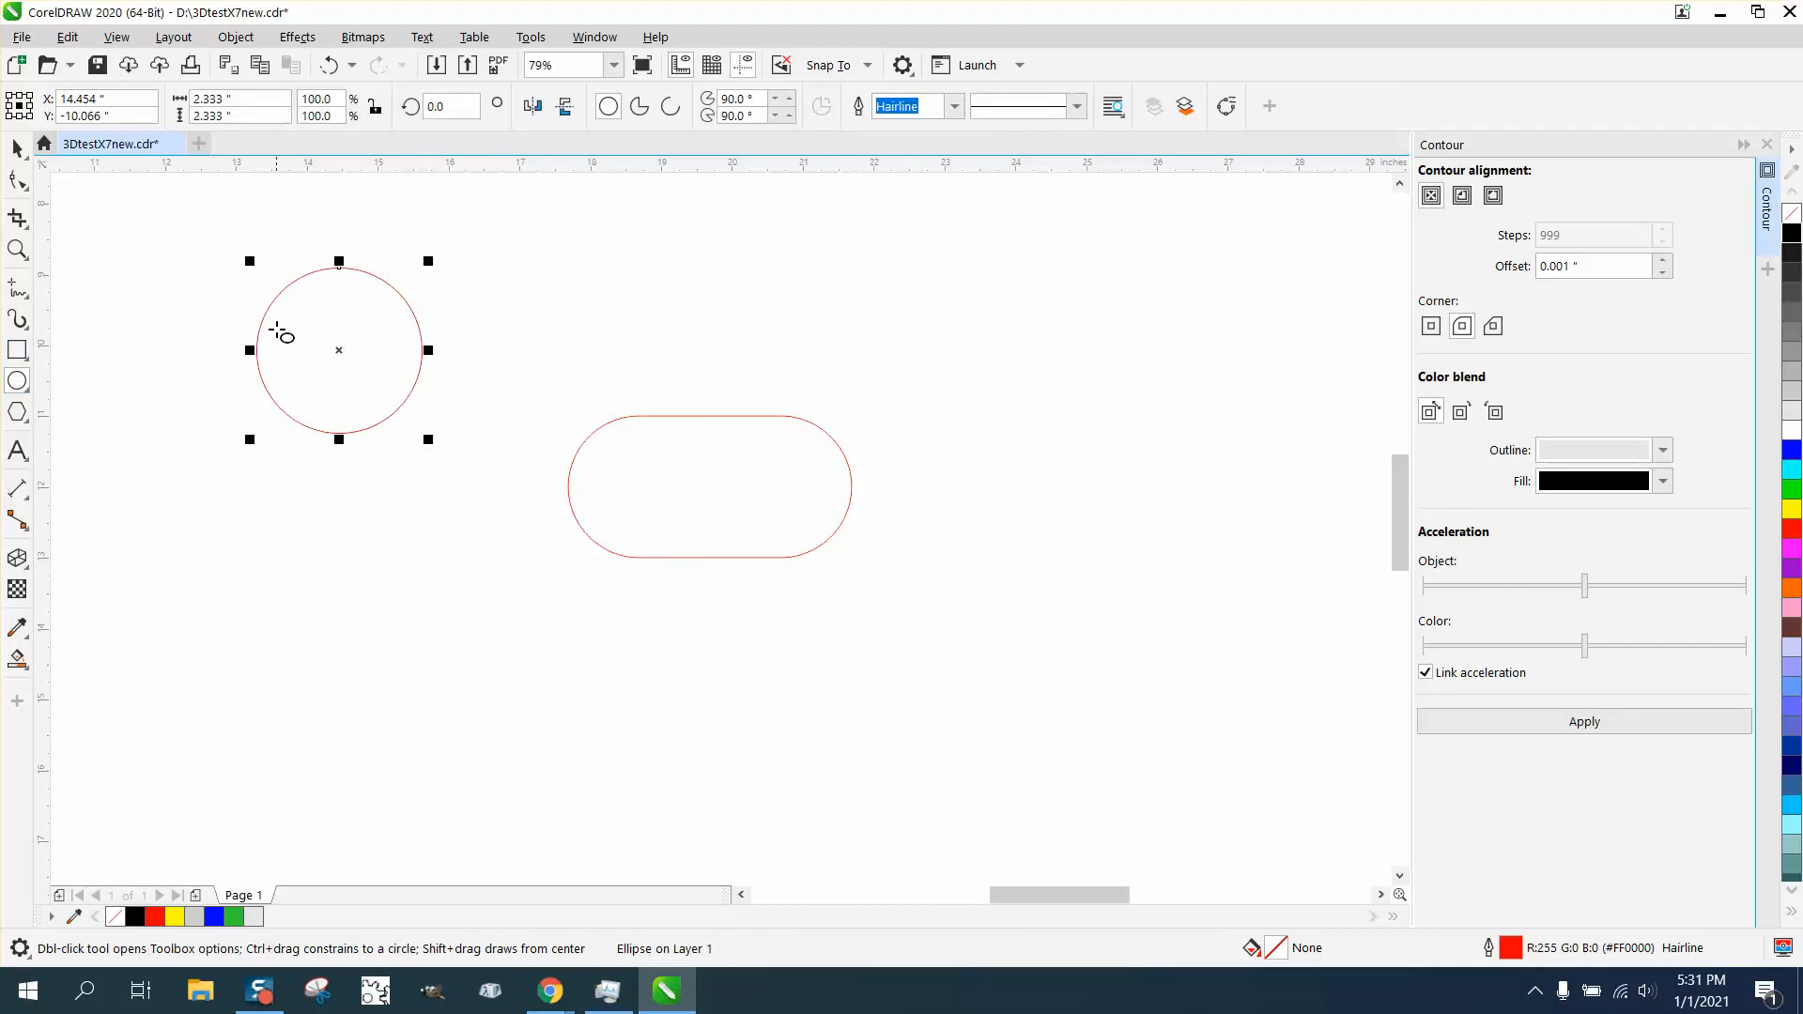
pyautogui.click(202, 98)
pyautogui.write('2')
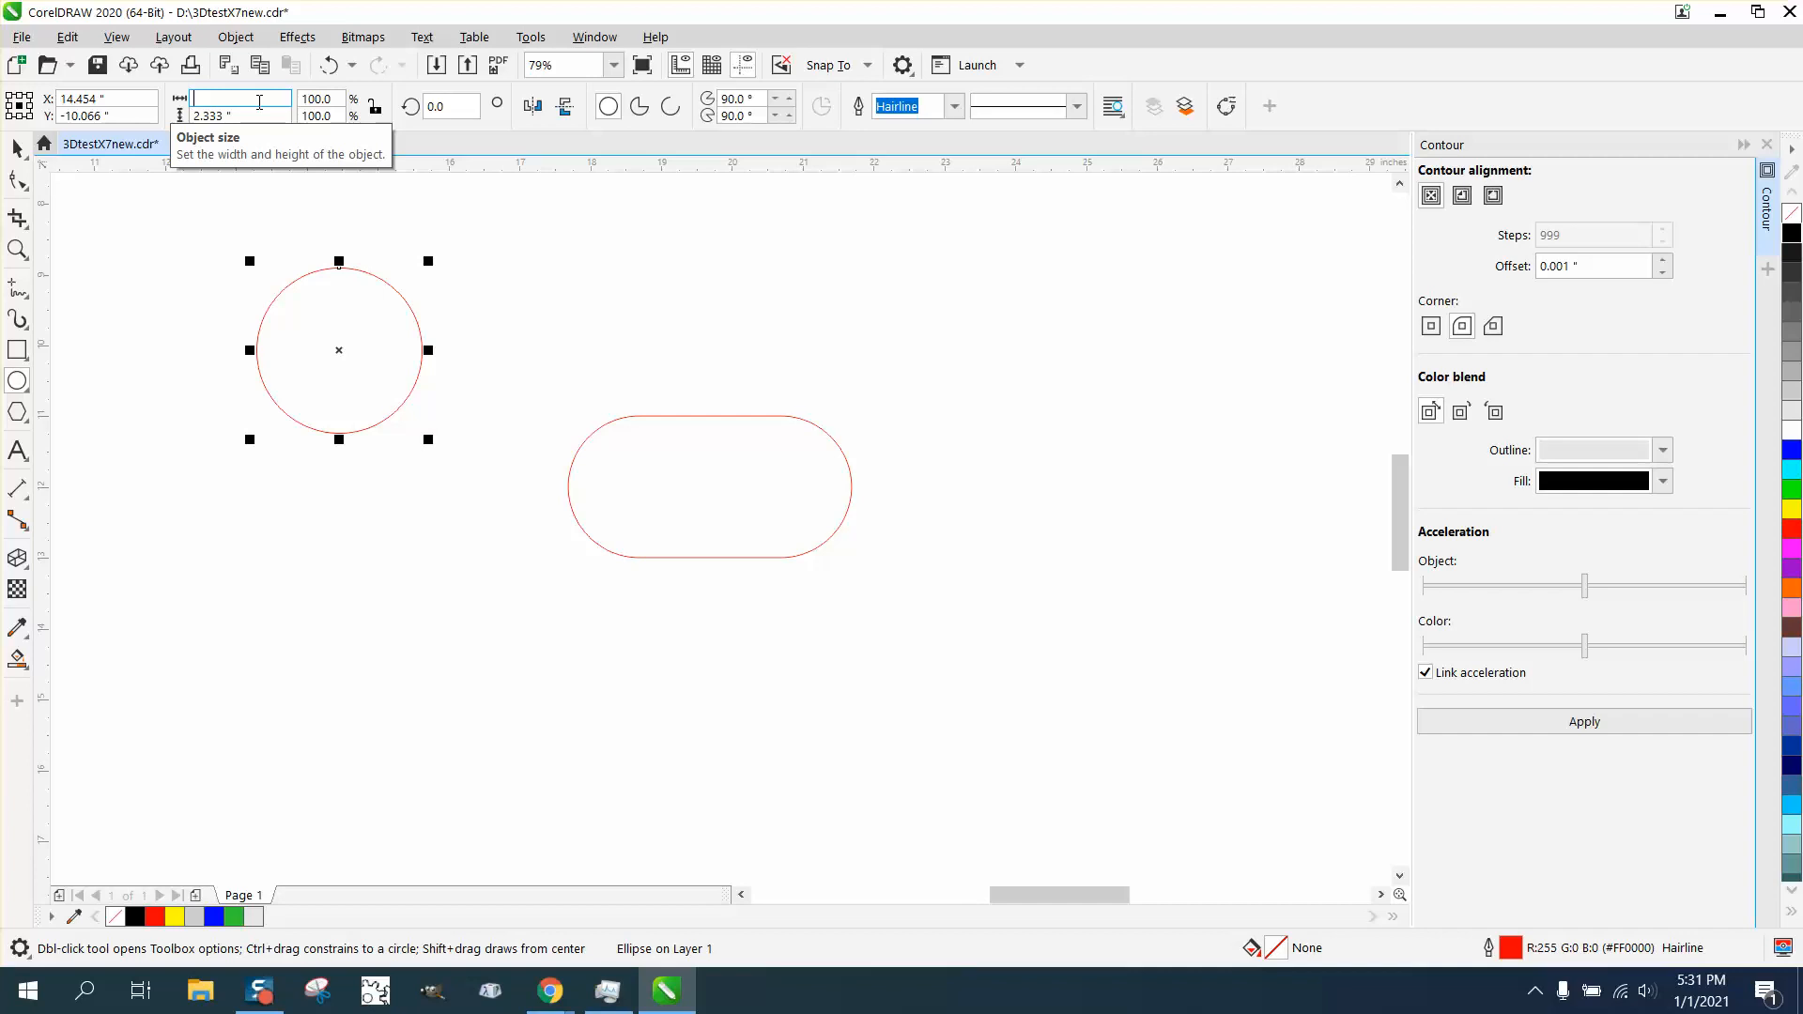
pyautogui.press('BackSpace')
pyautogui.click(375, 108)
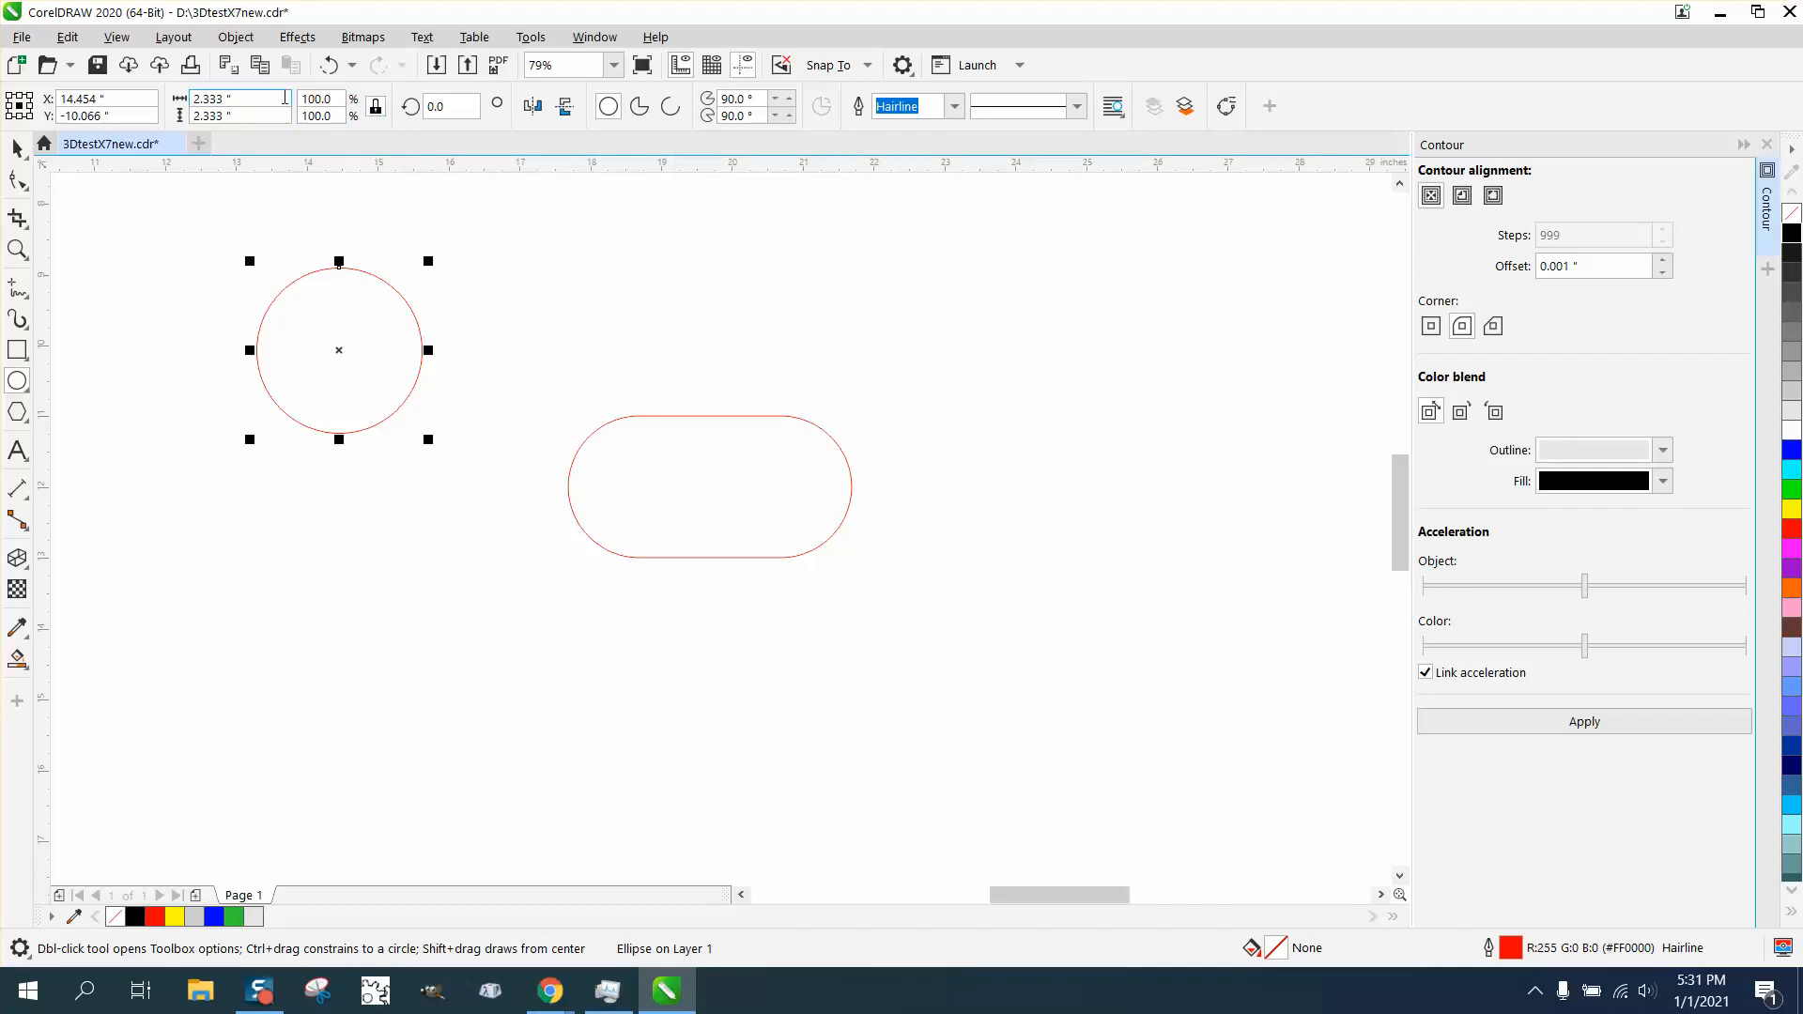
pyautogui.doubleClick(246, 98)
pyautogui.write('2')
pyautogui.press('Return')
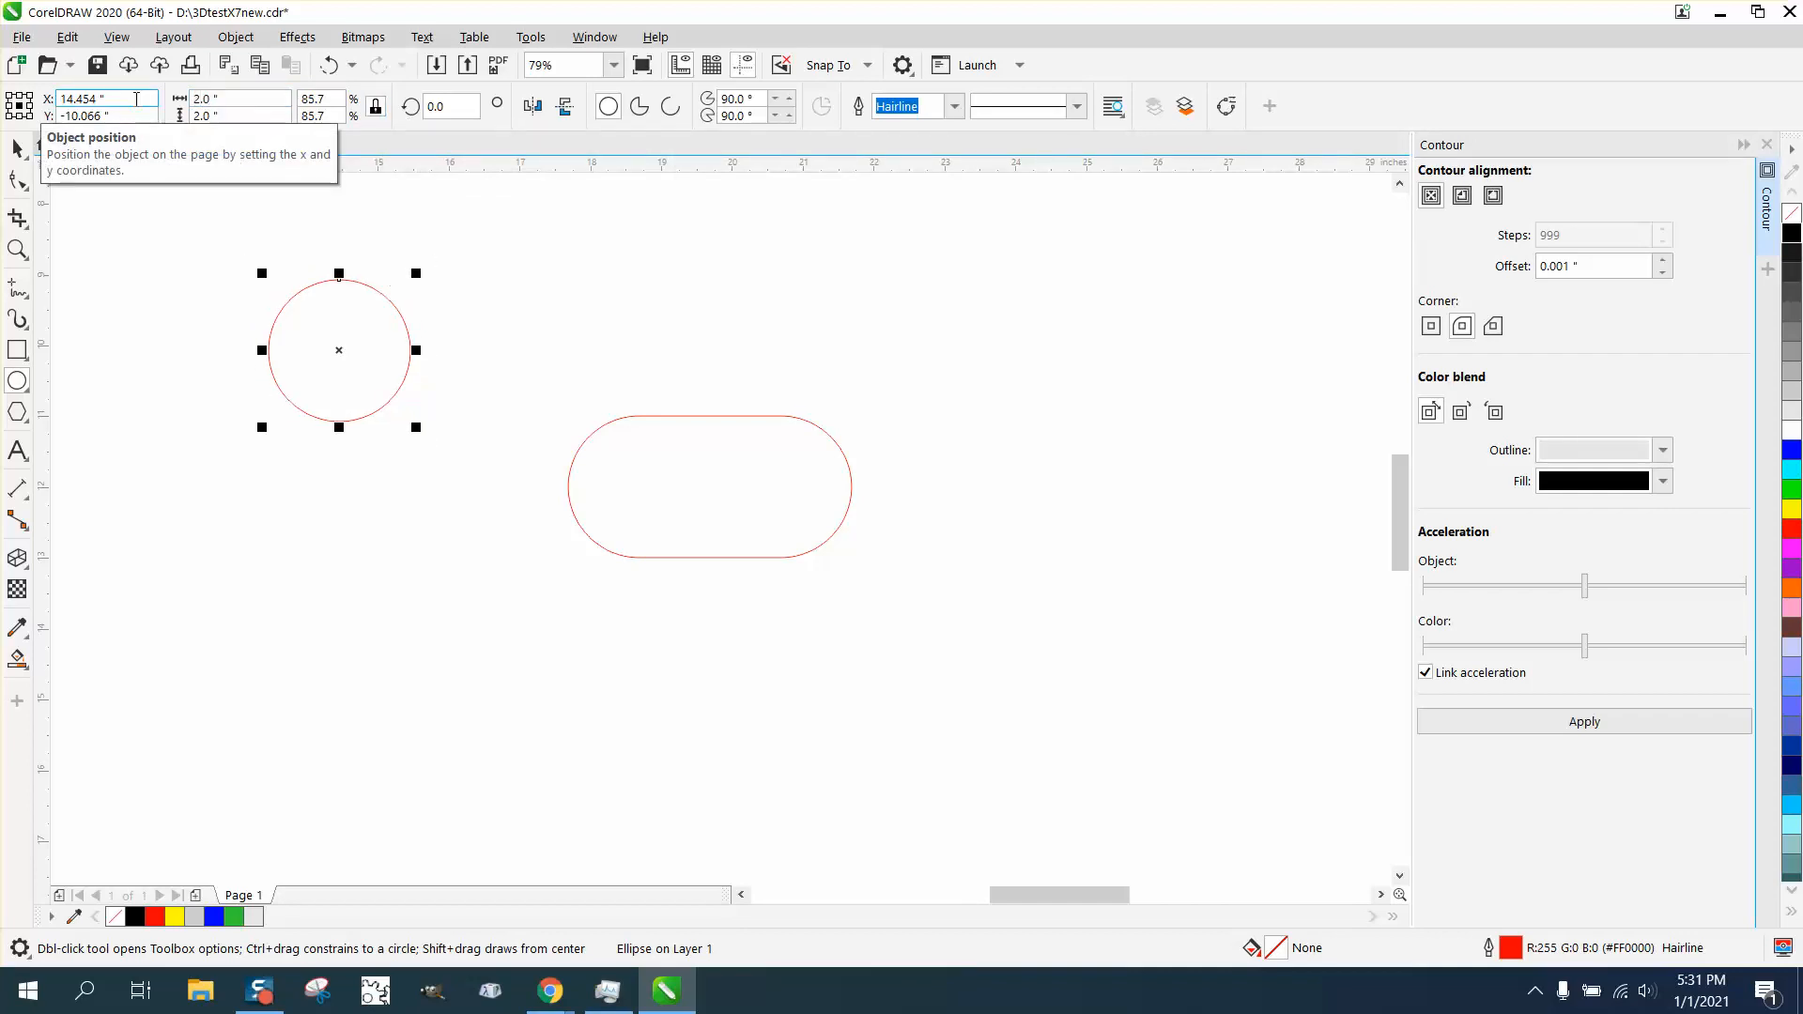
# - Centre the circle on the midpoint of the rounded rectangle's upper edge and place a copy centred on its lower edge
pyautogui.click(17, 147)
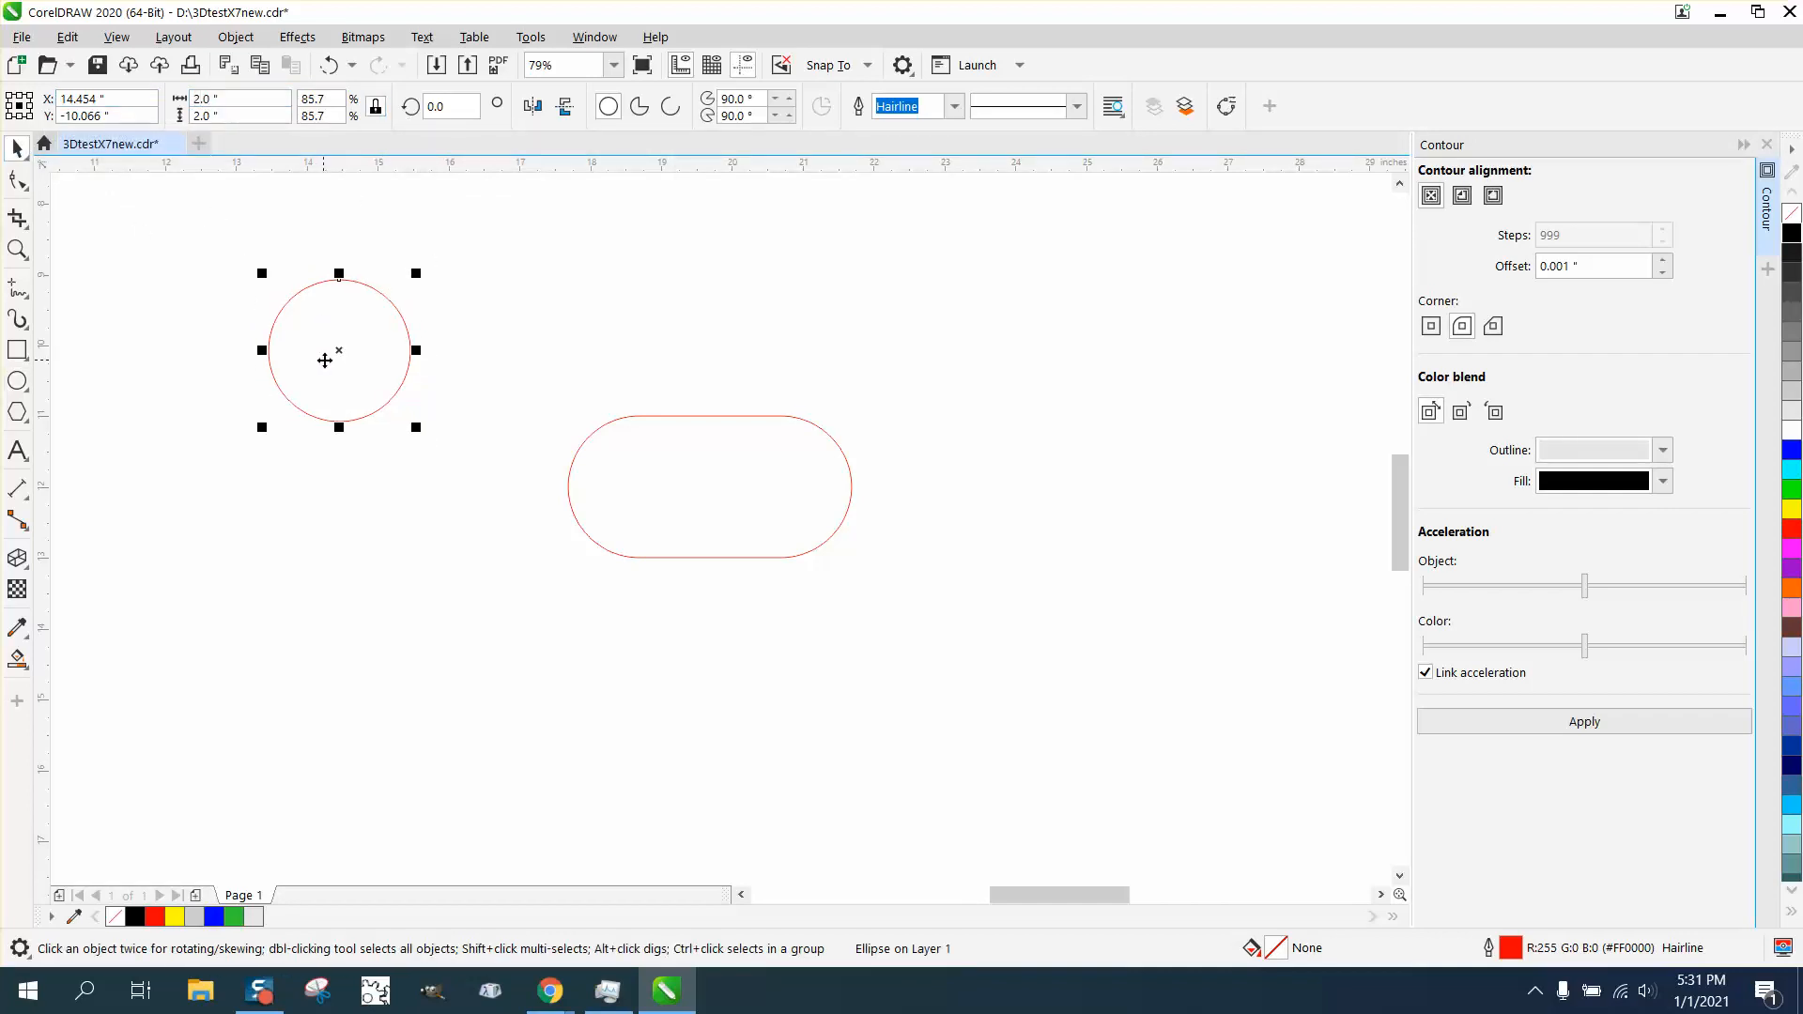
pyautogui.moveTo(339, 352); pyautogui.dragTo(711, 415)
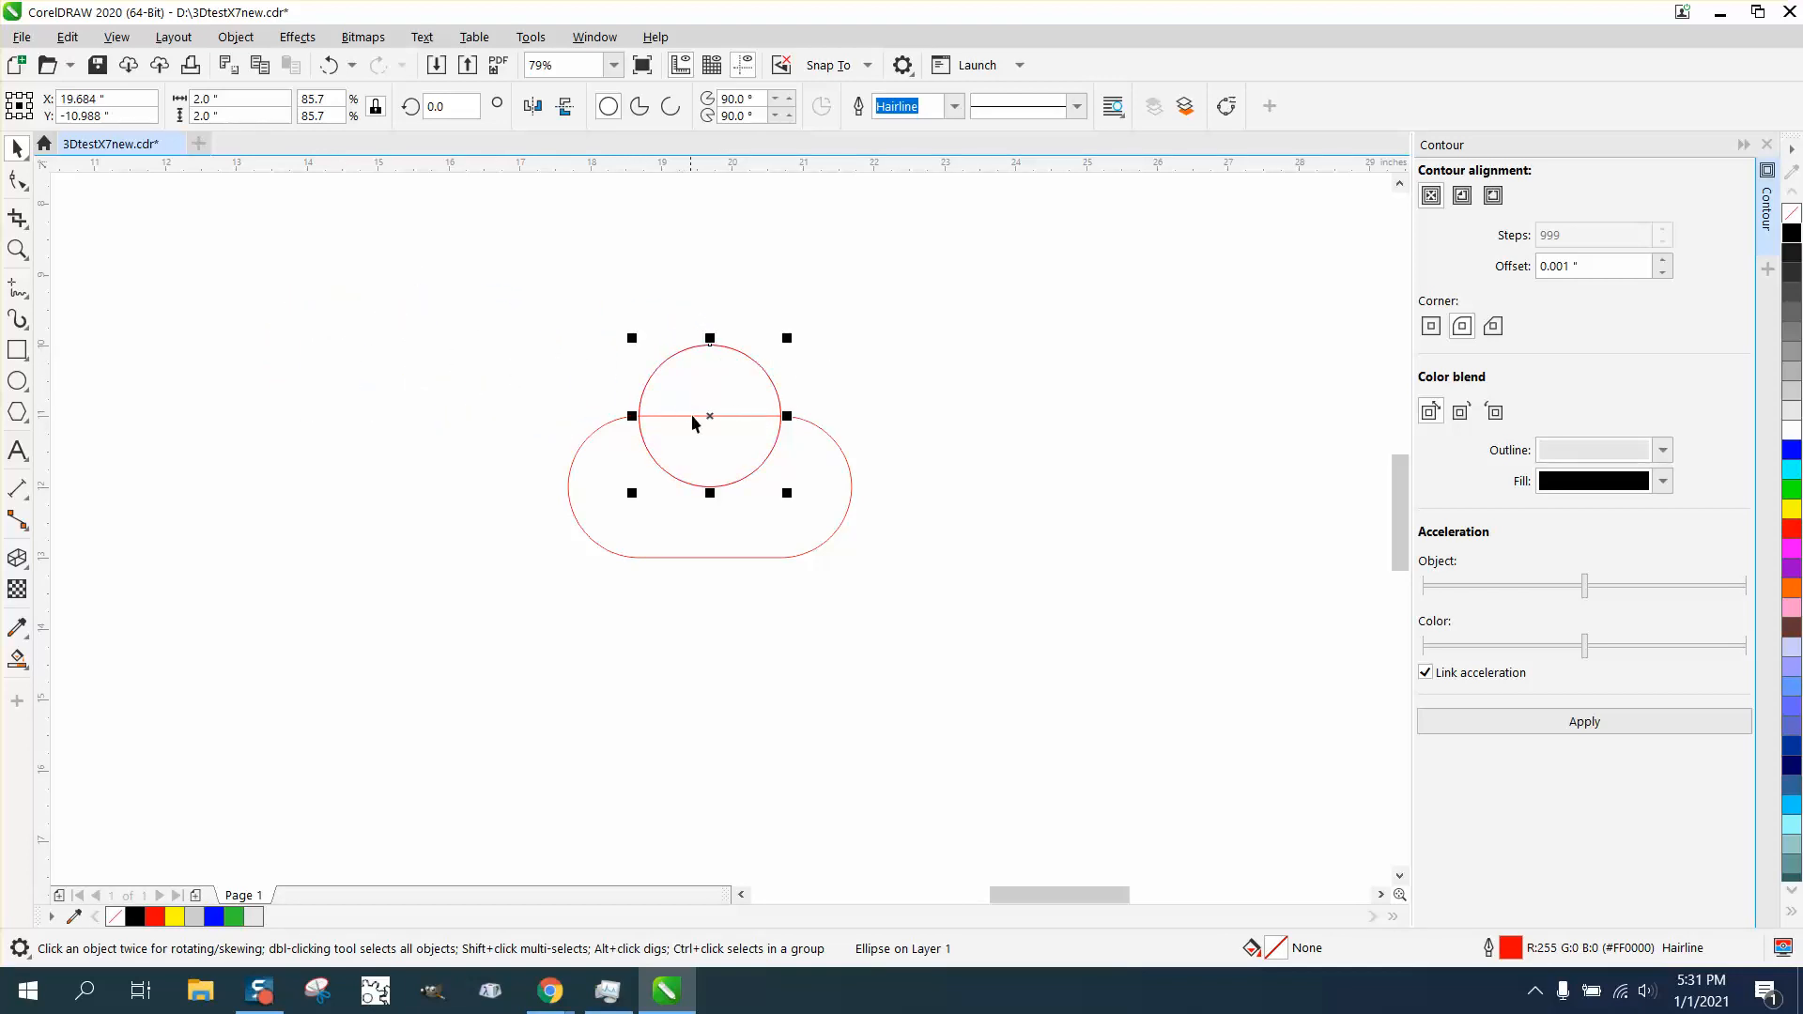
pyautogui.moveTo(710, 416); pyautogui.dragTo(714, 558)
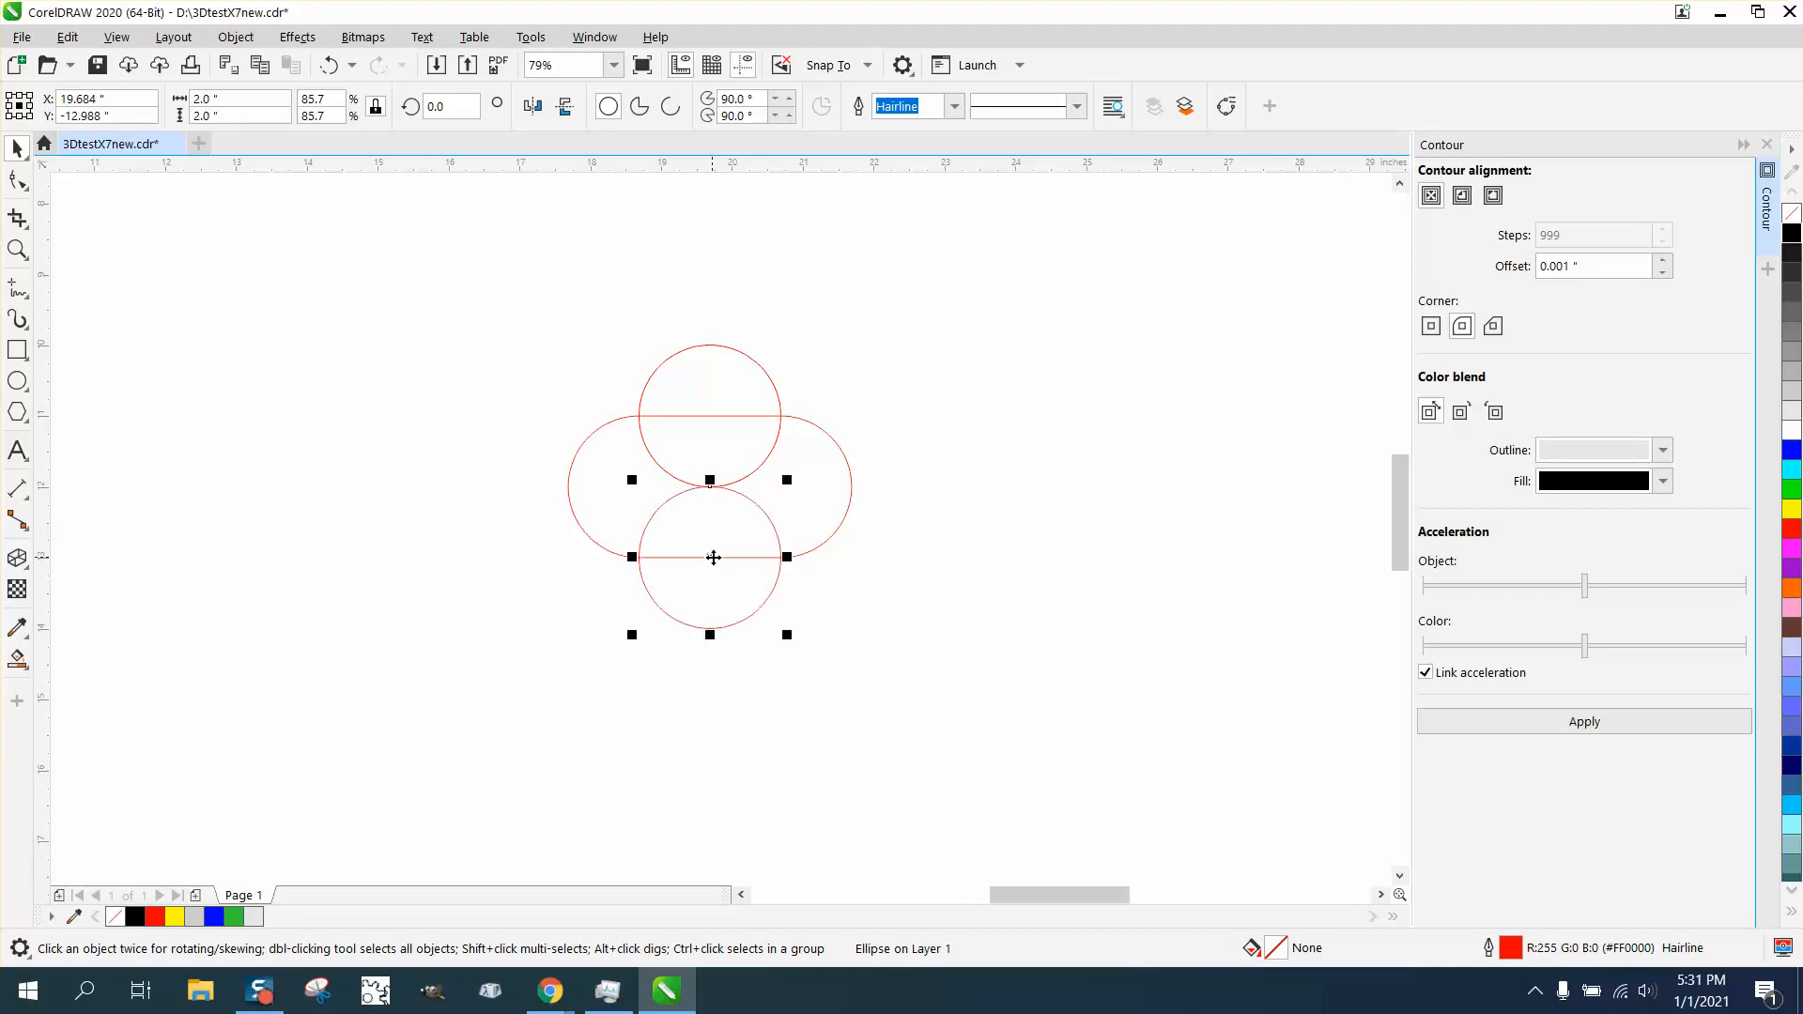
# - Smart-fill the left enclosed region between the circles in black and move the new shape to the right of the construction
pyautogui.click(17, 660)
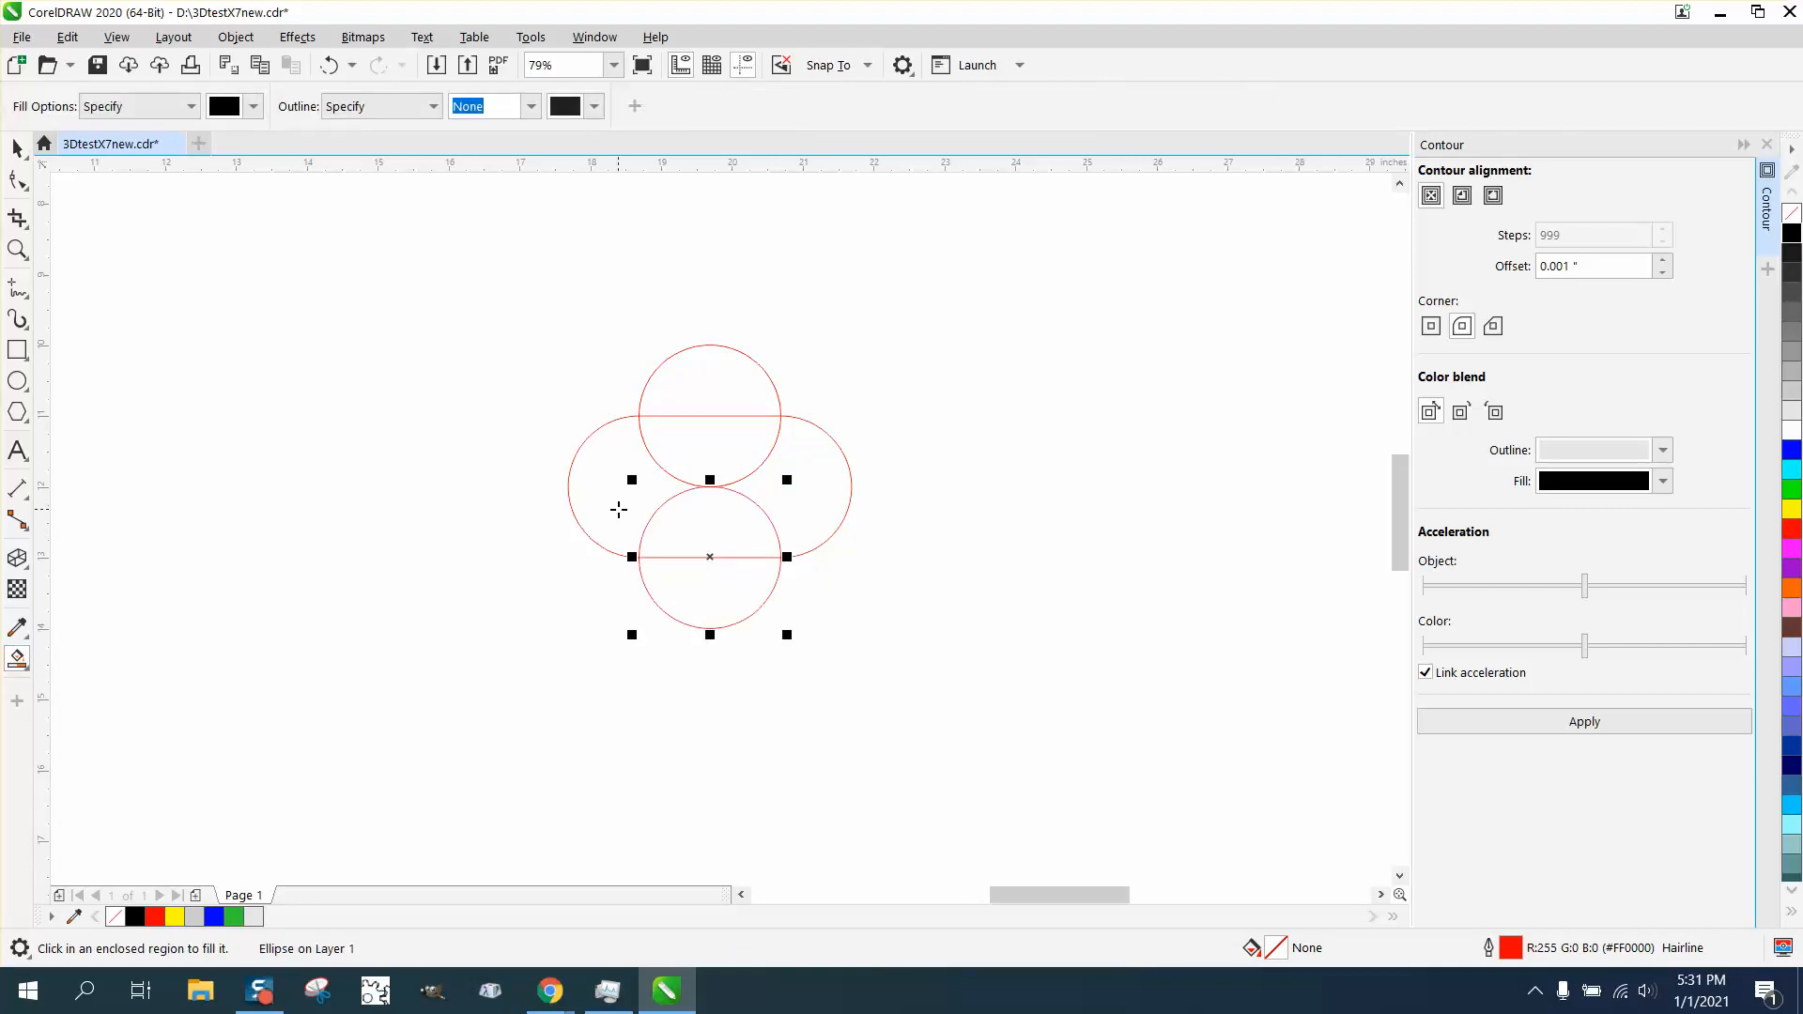
pyautogui.click(618, 510)
pyautogui.click(17, 148)
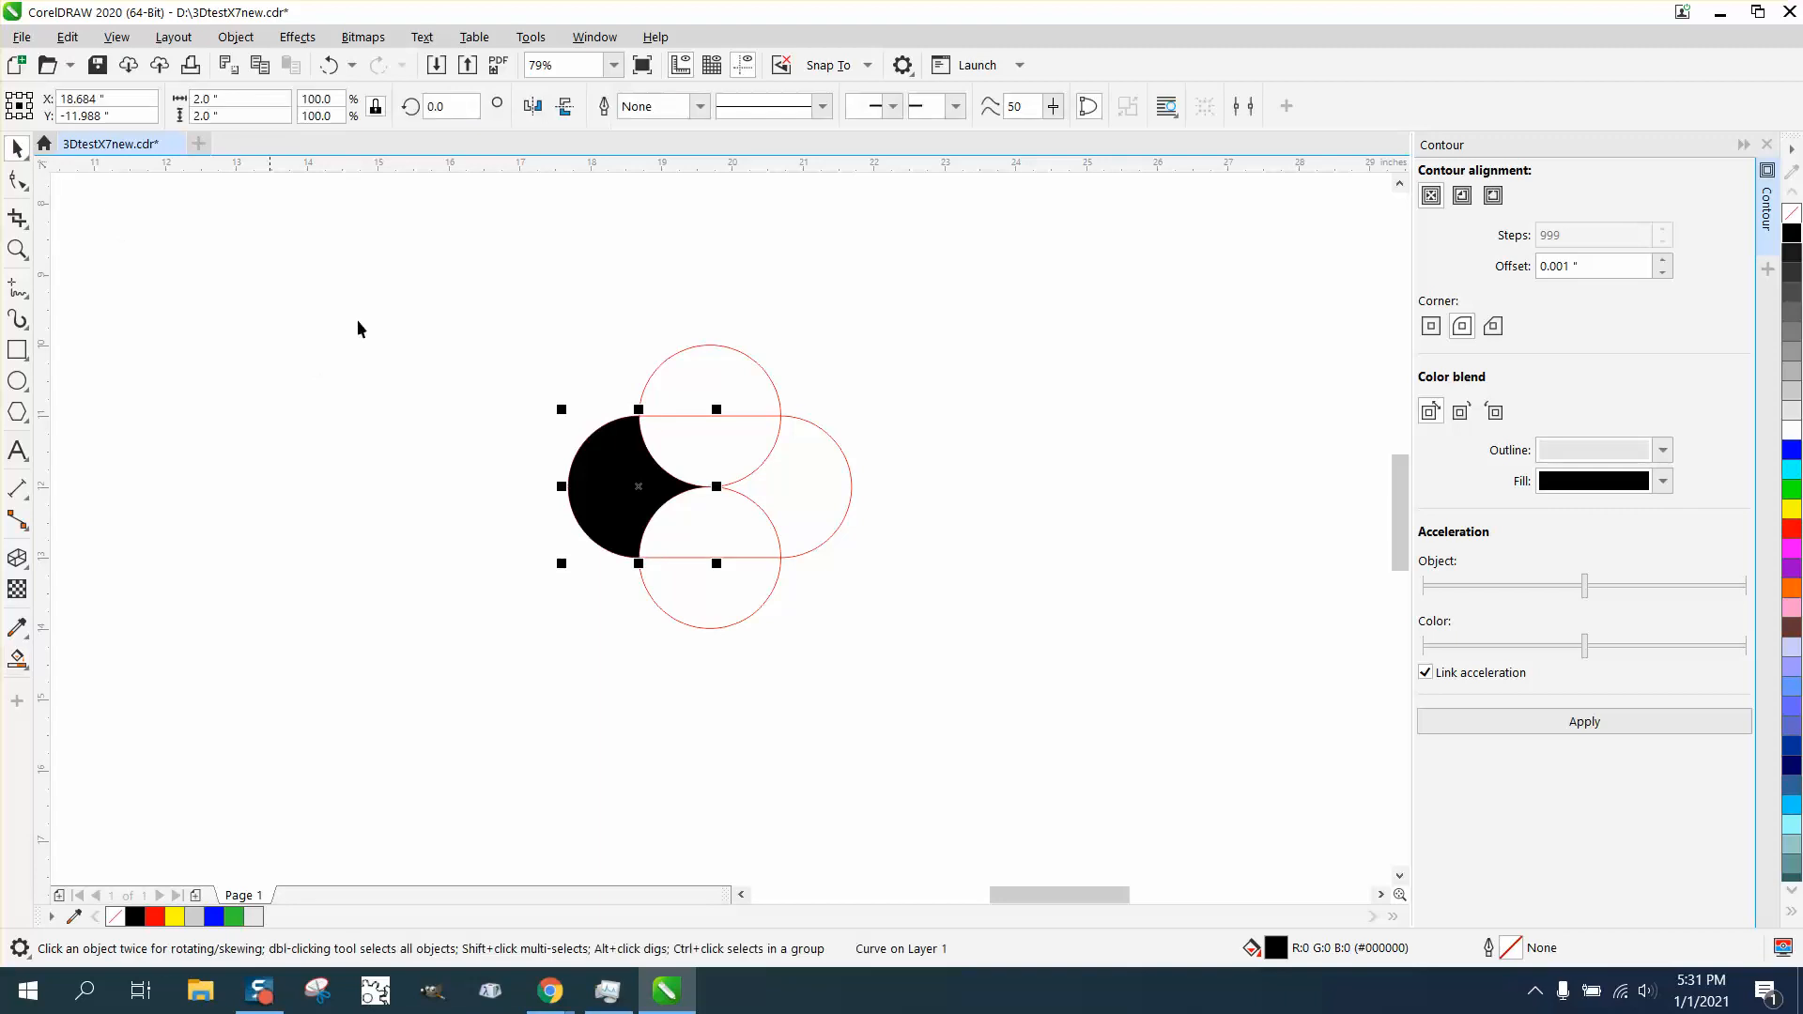
pyautogui.moveTo(635, 512); pyautogui.dragTo(1013, 498)
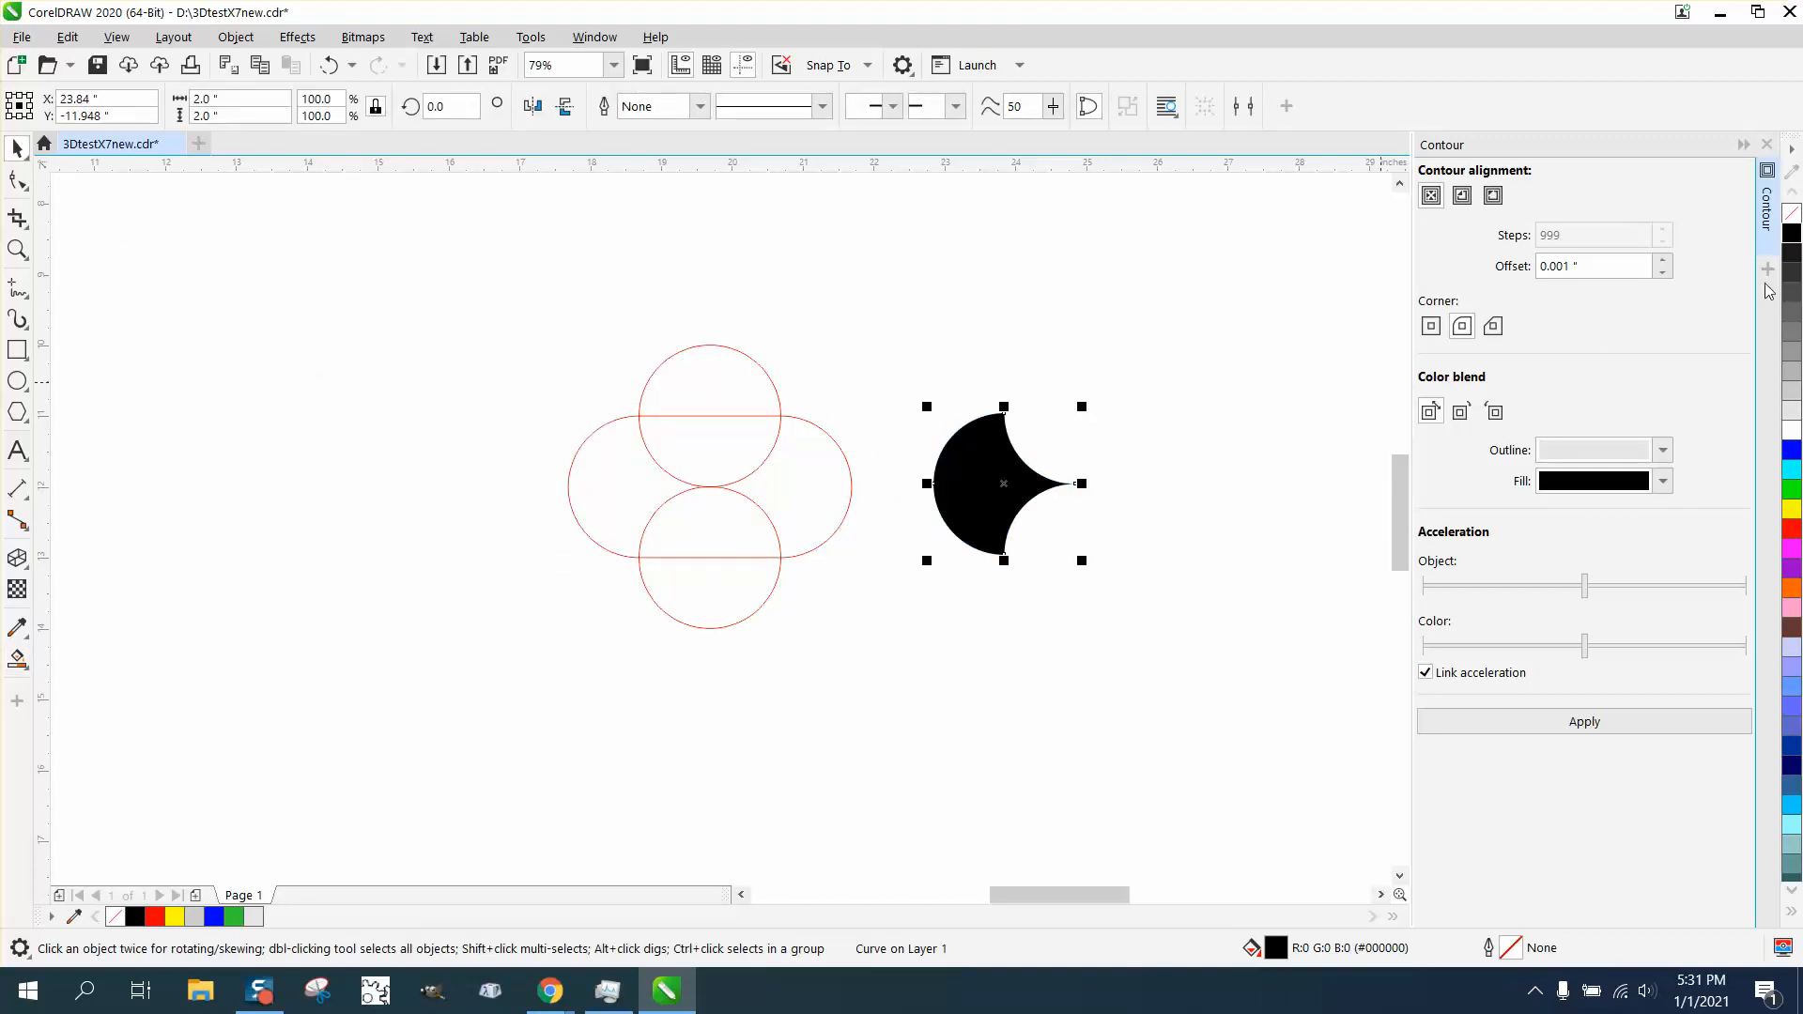
# - Remove the separated shape's fill and give it a black 0.5 pt outline
pyautogui.click(1792, 214)
pyautogui.rightClick(1792, 232)
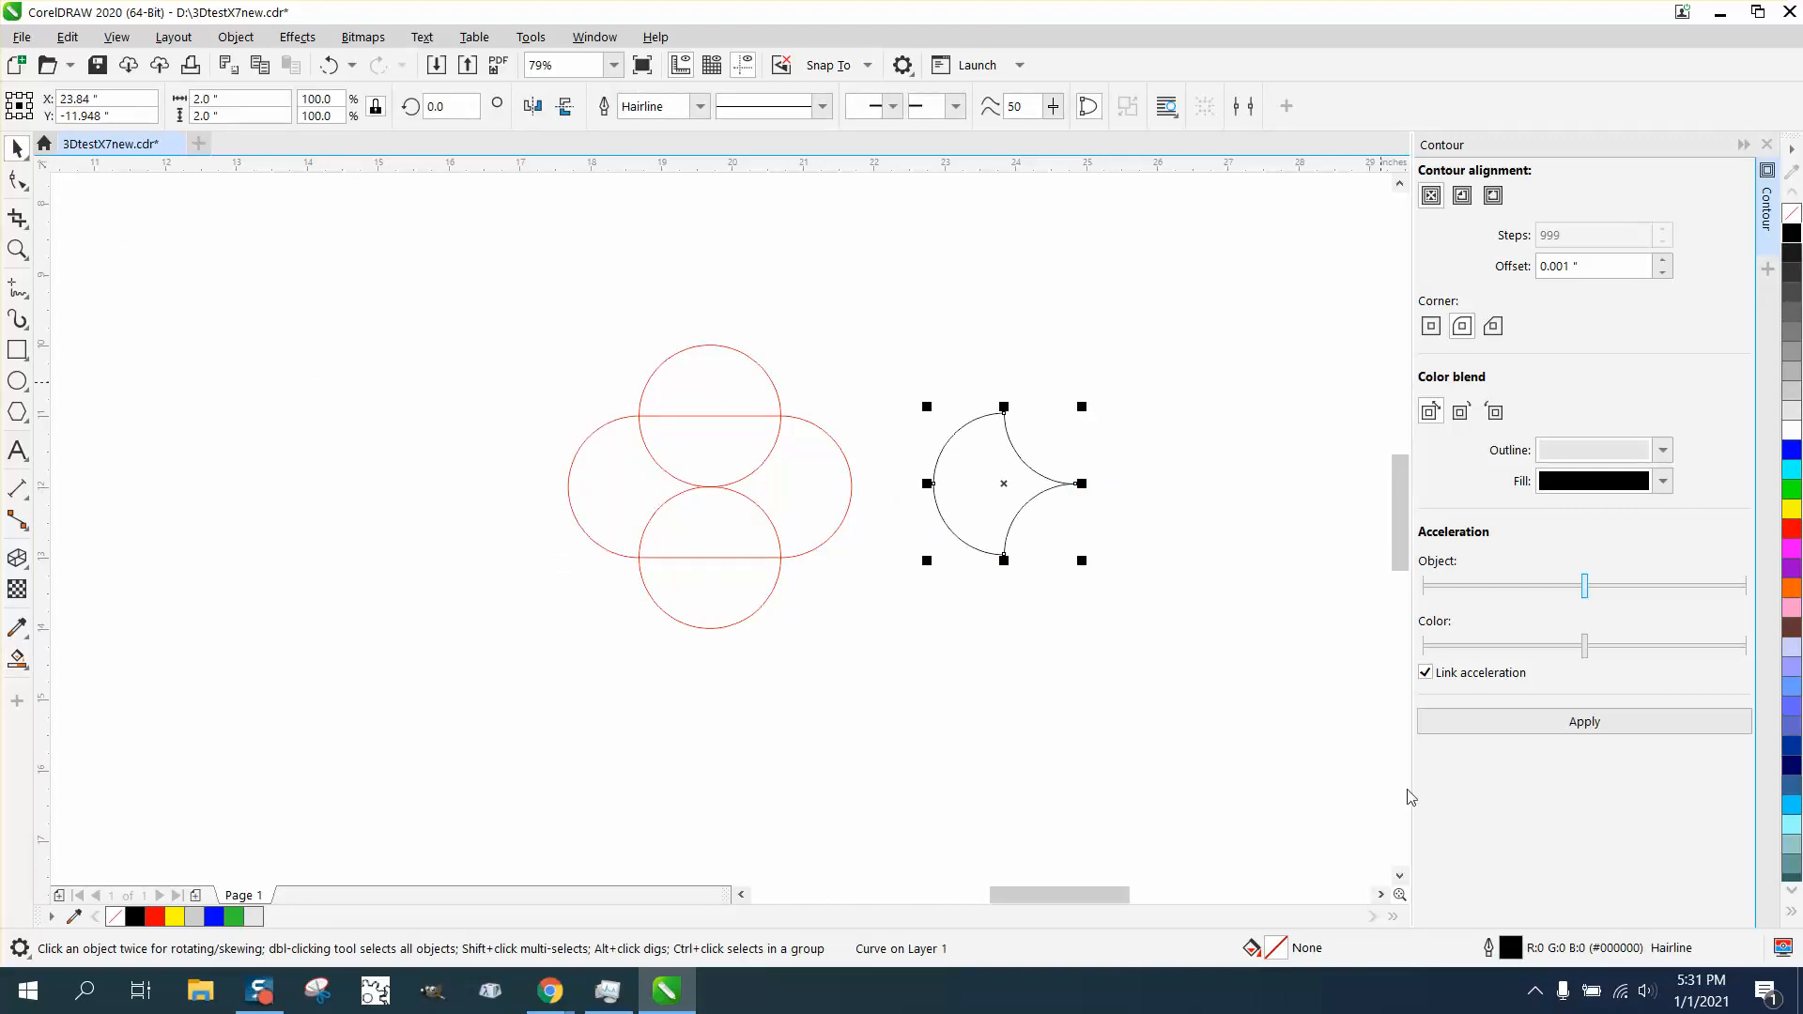
pyautogui.doubleClick(1522, 951)
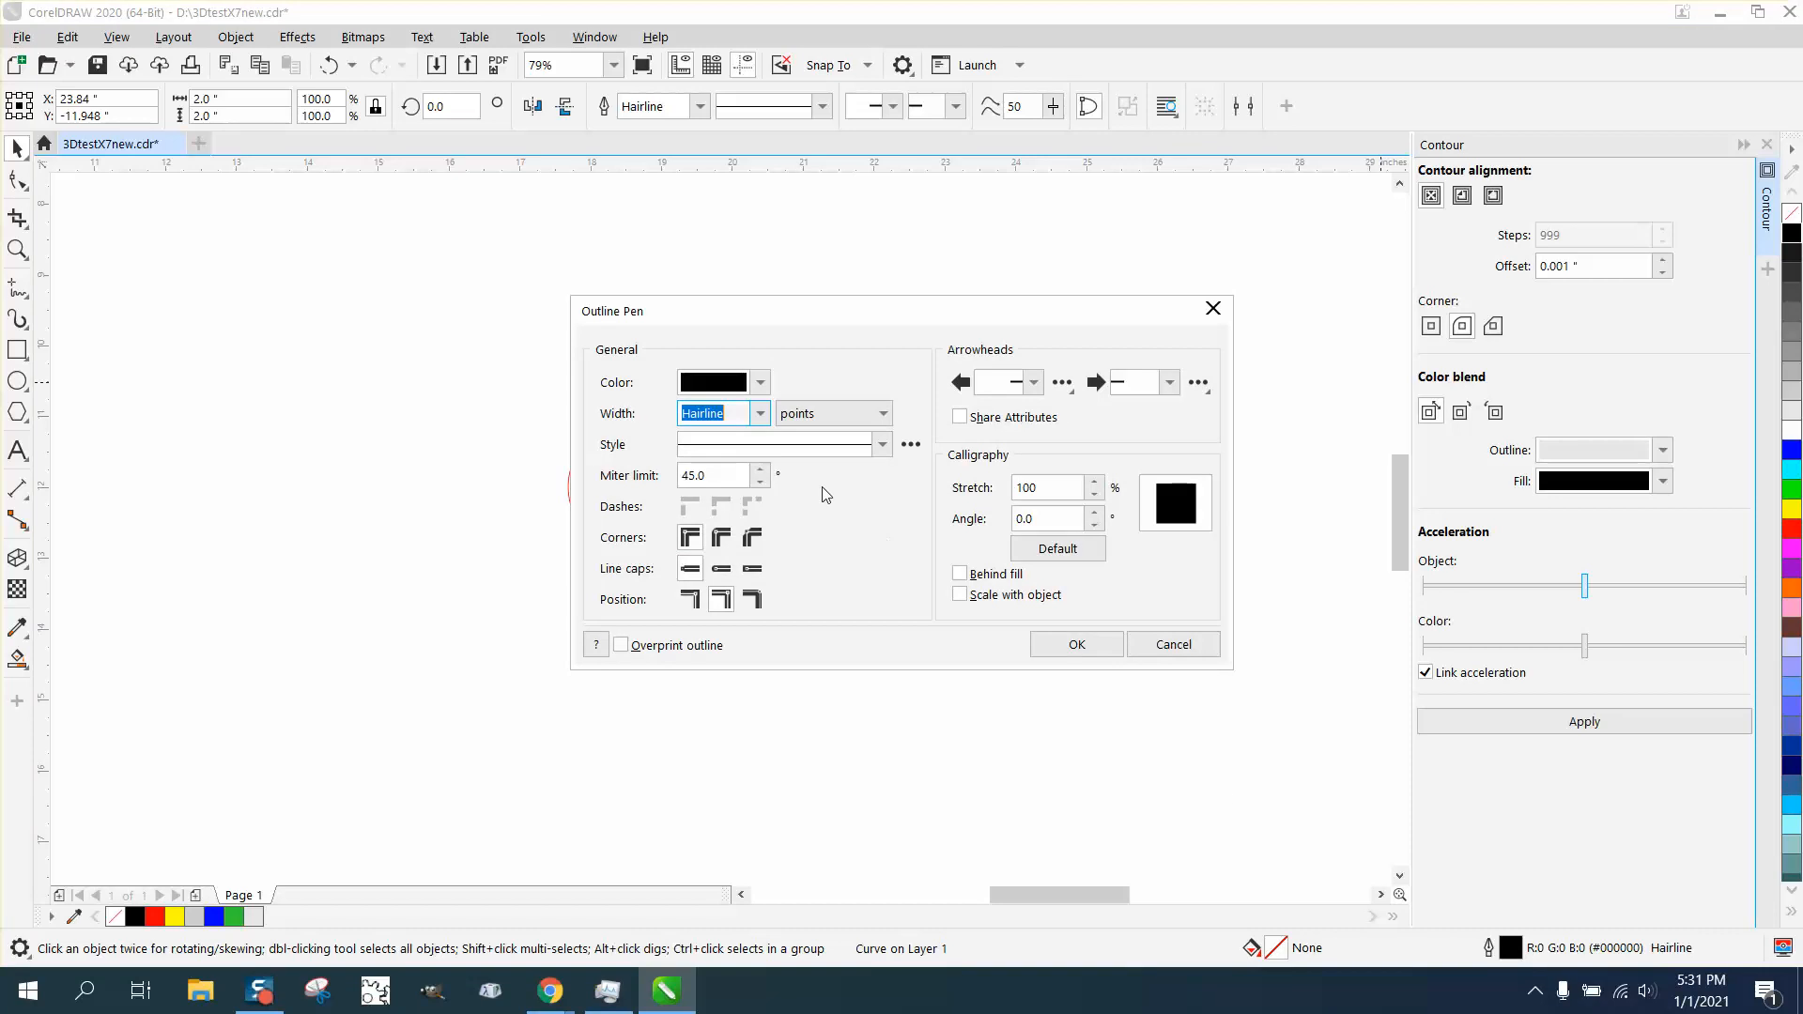
pyautogui.click(761, 423)
pyautogui.click(709, 466)
pyautogui.click(1078, 644)
pyautogui.click(999, 469)
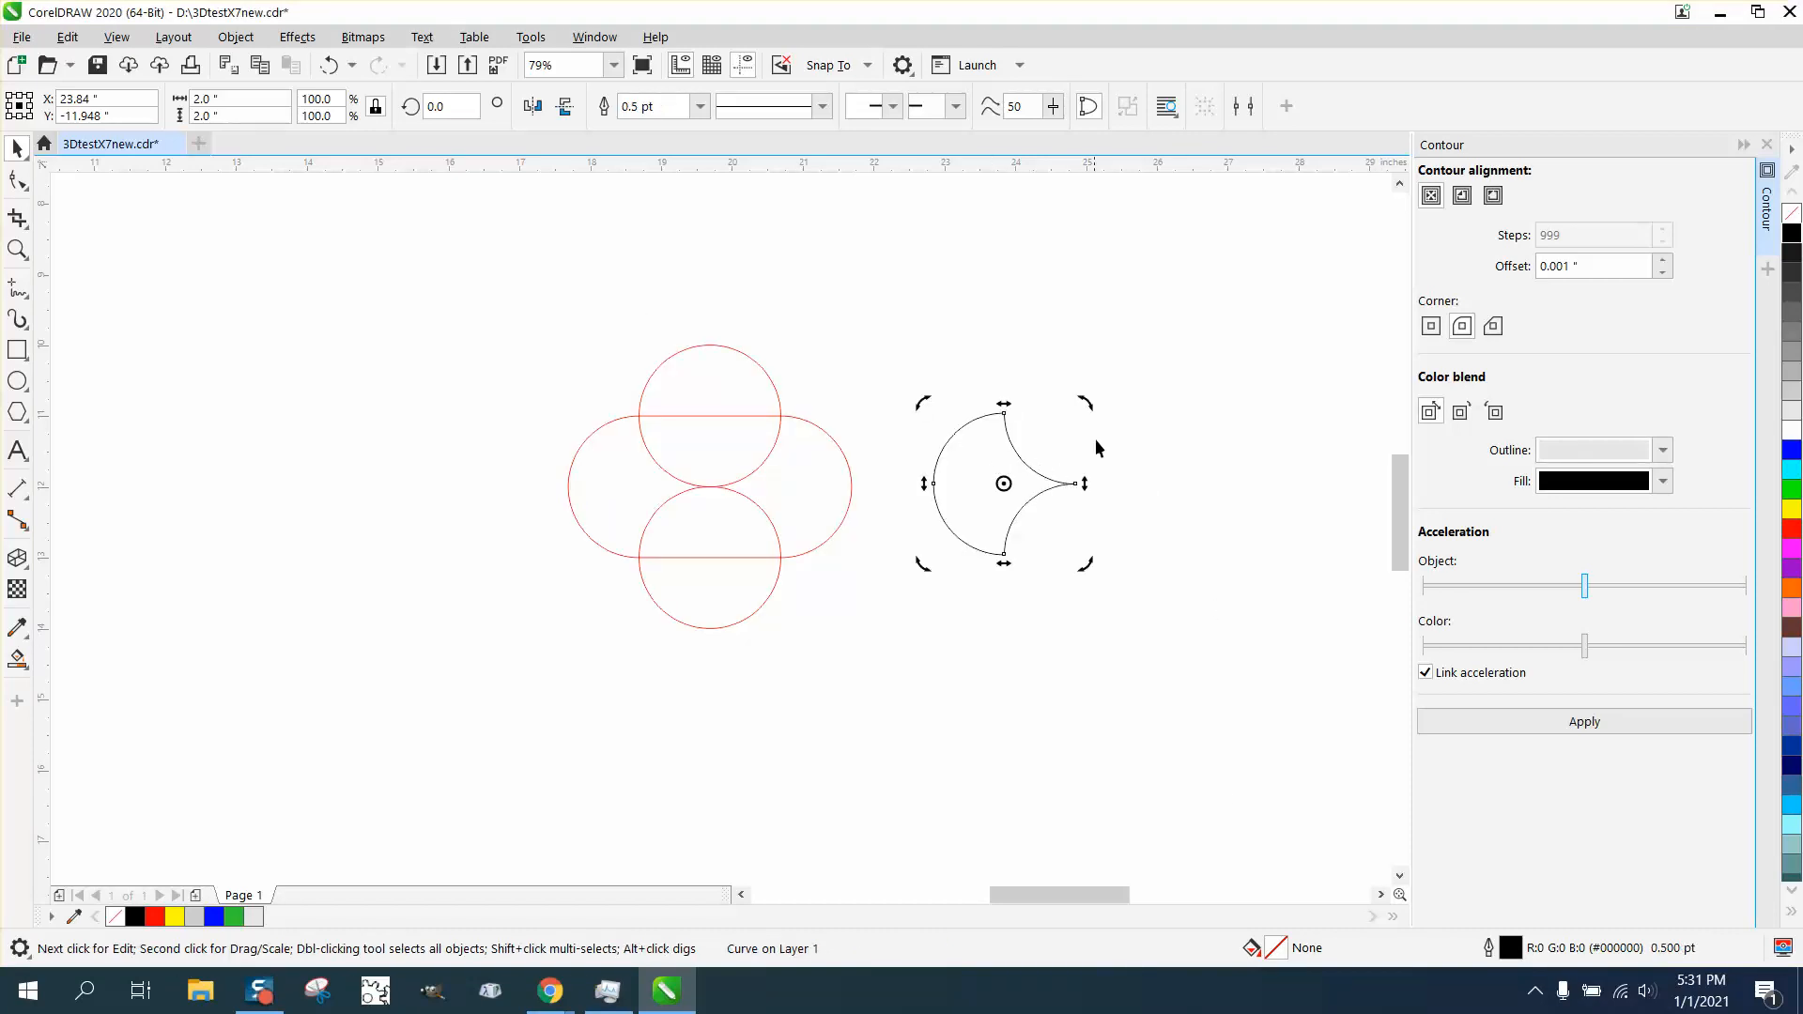
# - Apply a contour to the center of the outlined shape with a 0.001-inch offset and inspect the gradient up close
pyautogui.click(1597, 729)
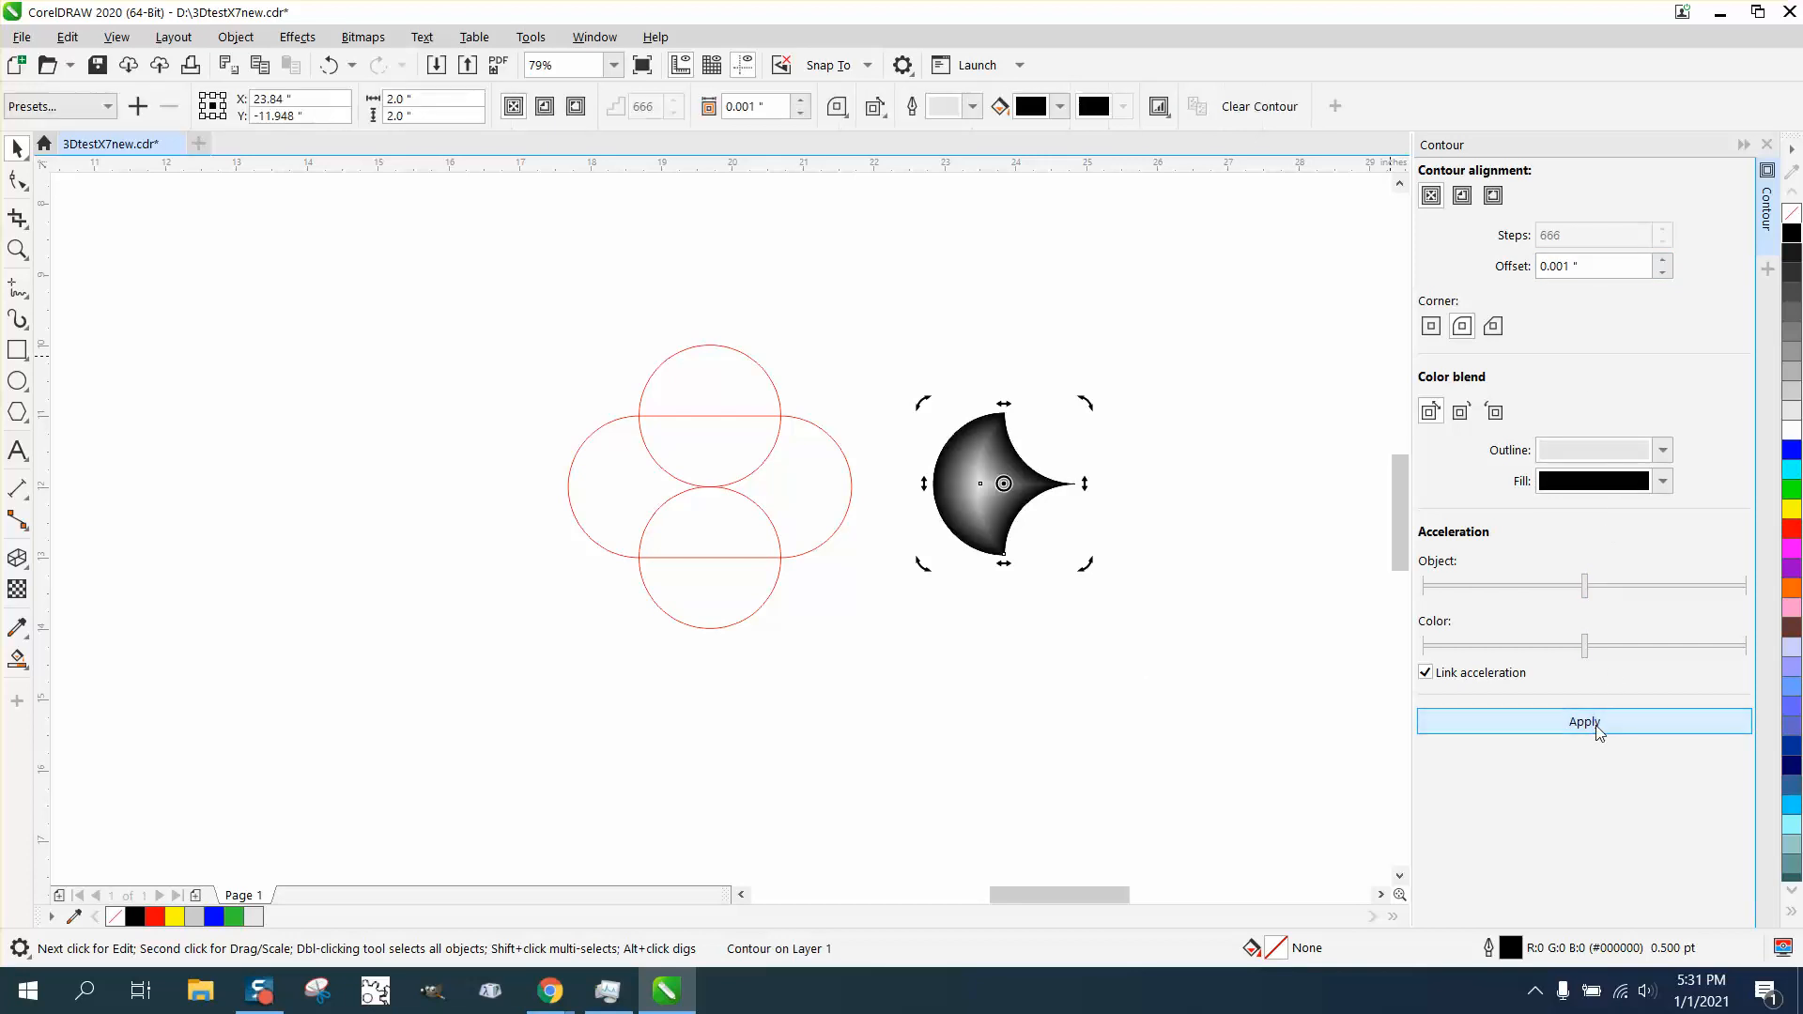
pyautogui.click(17, 249)
pyautogui.moveTo(1193, 585); pyautogui.dragTo(1193, 585)
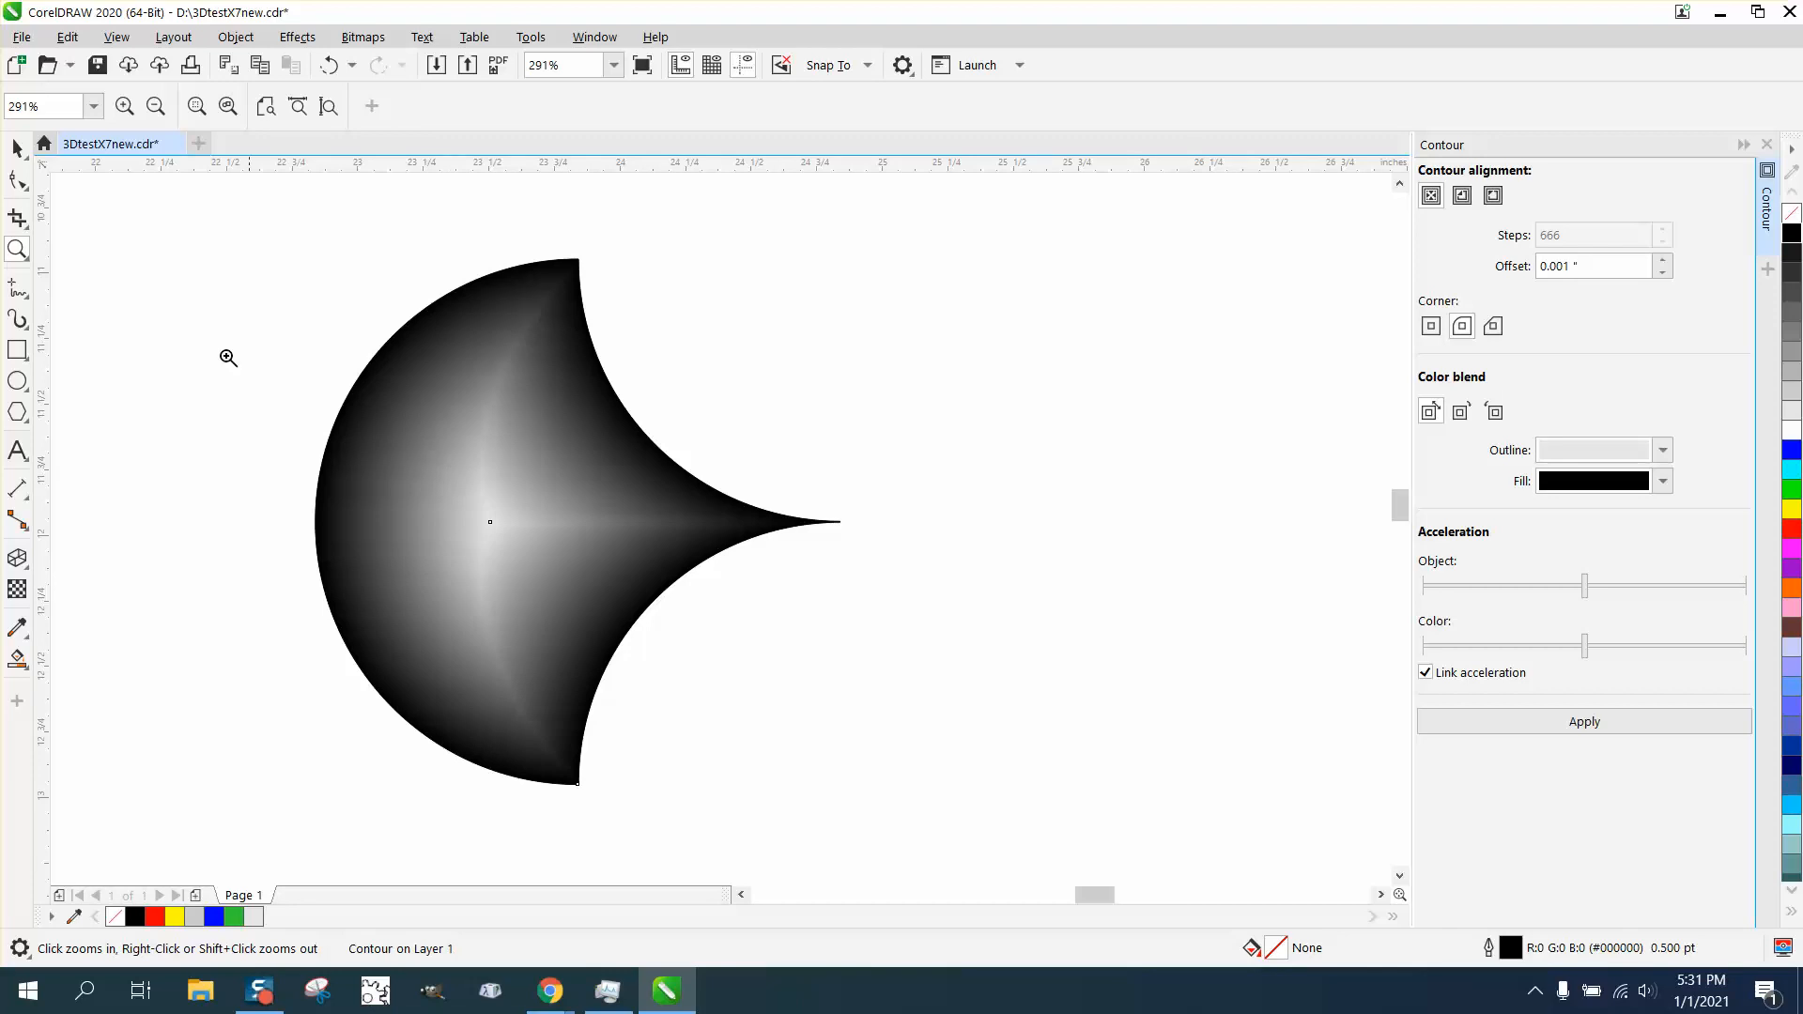
# - Break the contour apart from its original curve
pyautogui.click(17, 147)
pyautogui.scroll(-2, 779, 349)
pyautogui.moveTo(482, 252); pyautogui.dragTo(958, 624)
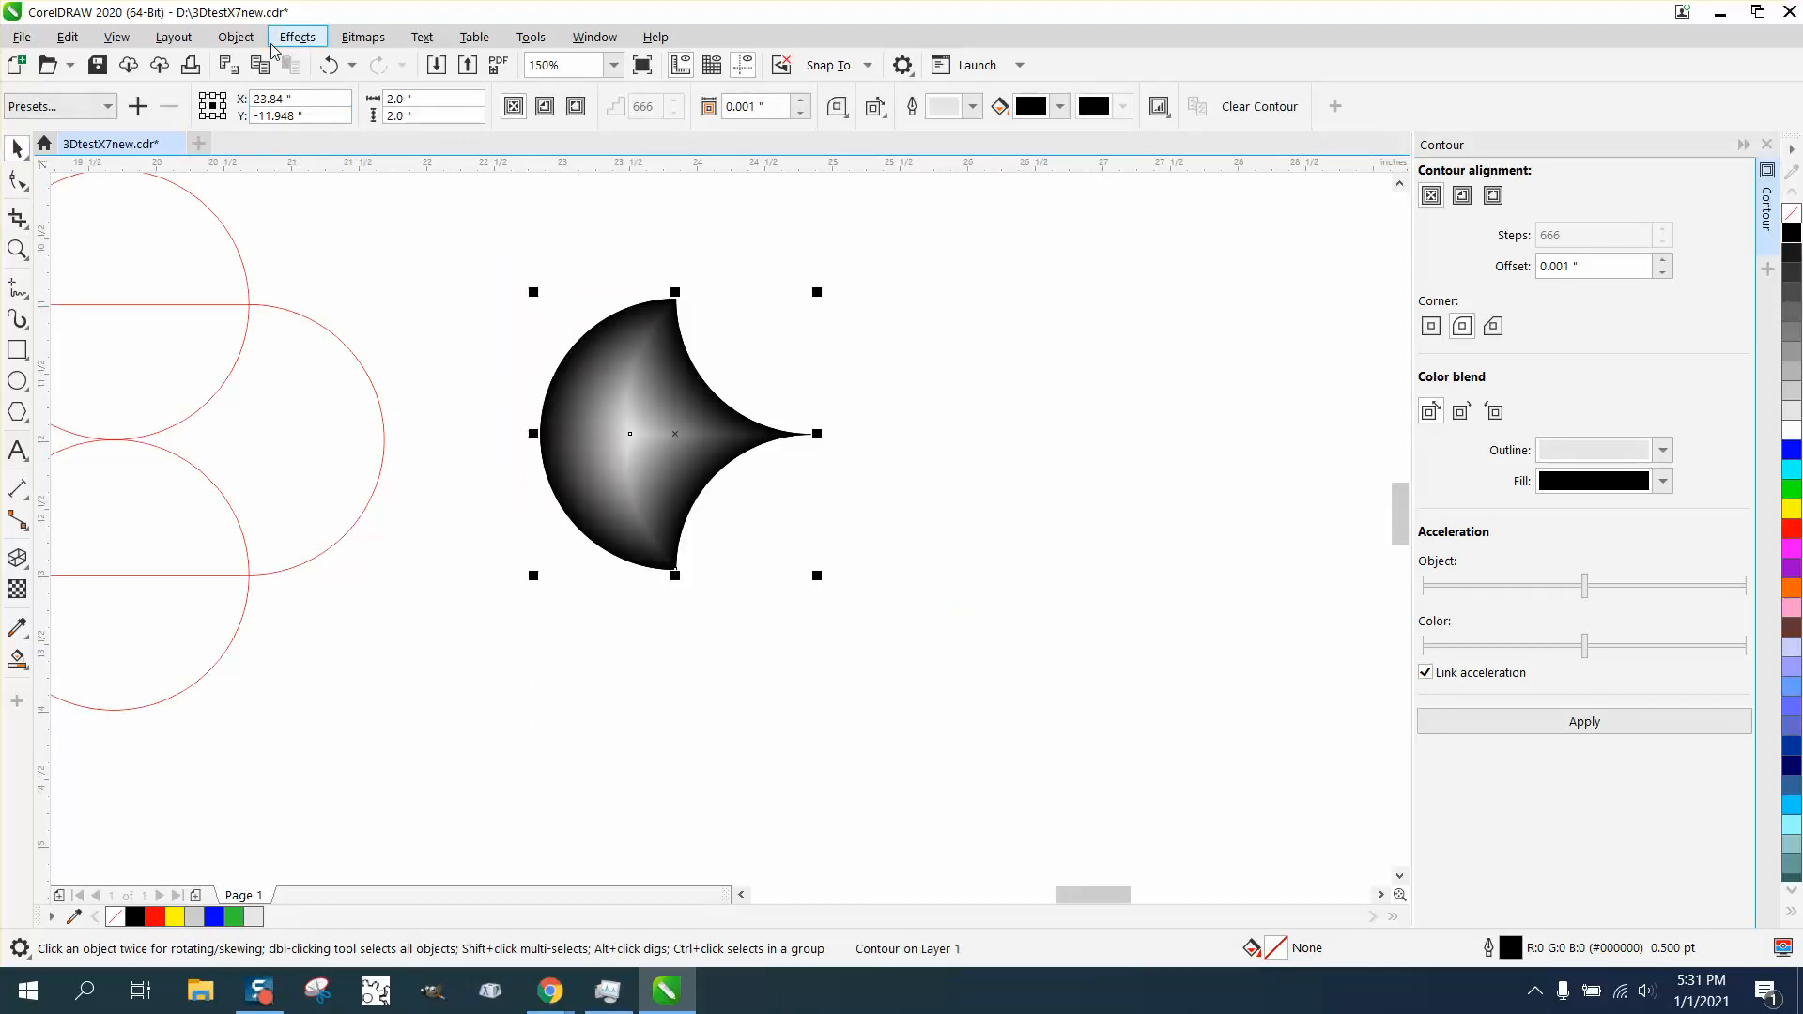
pyautogui.click(236, 37)
pyautogui.click(326, 540)
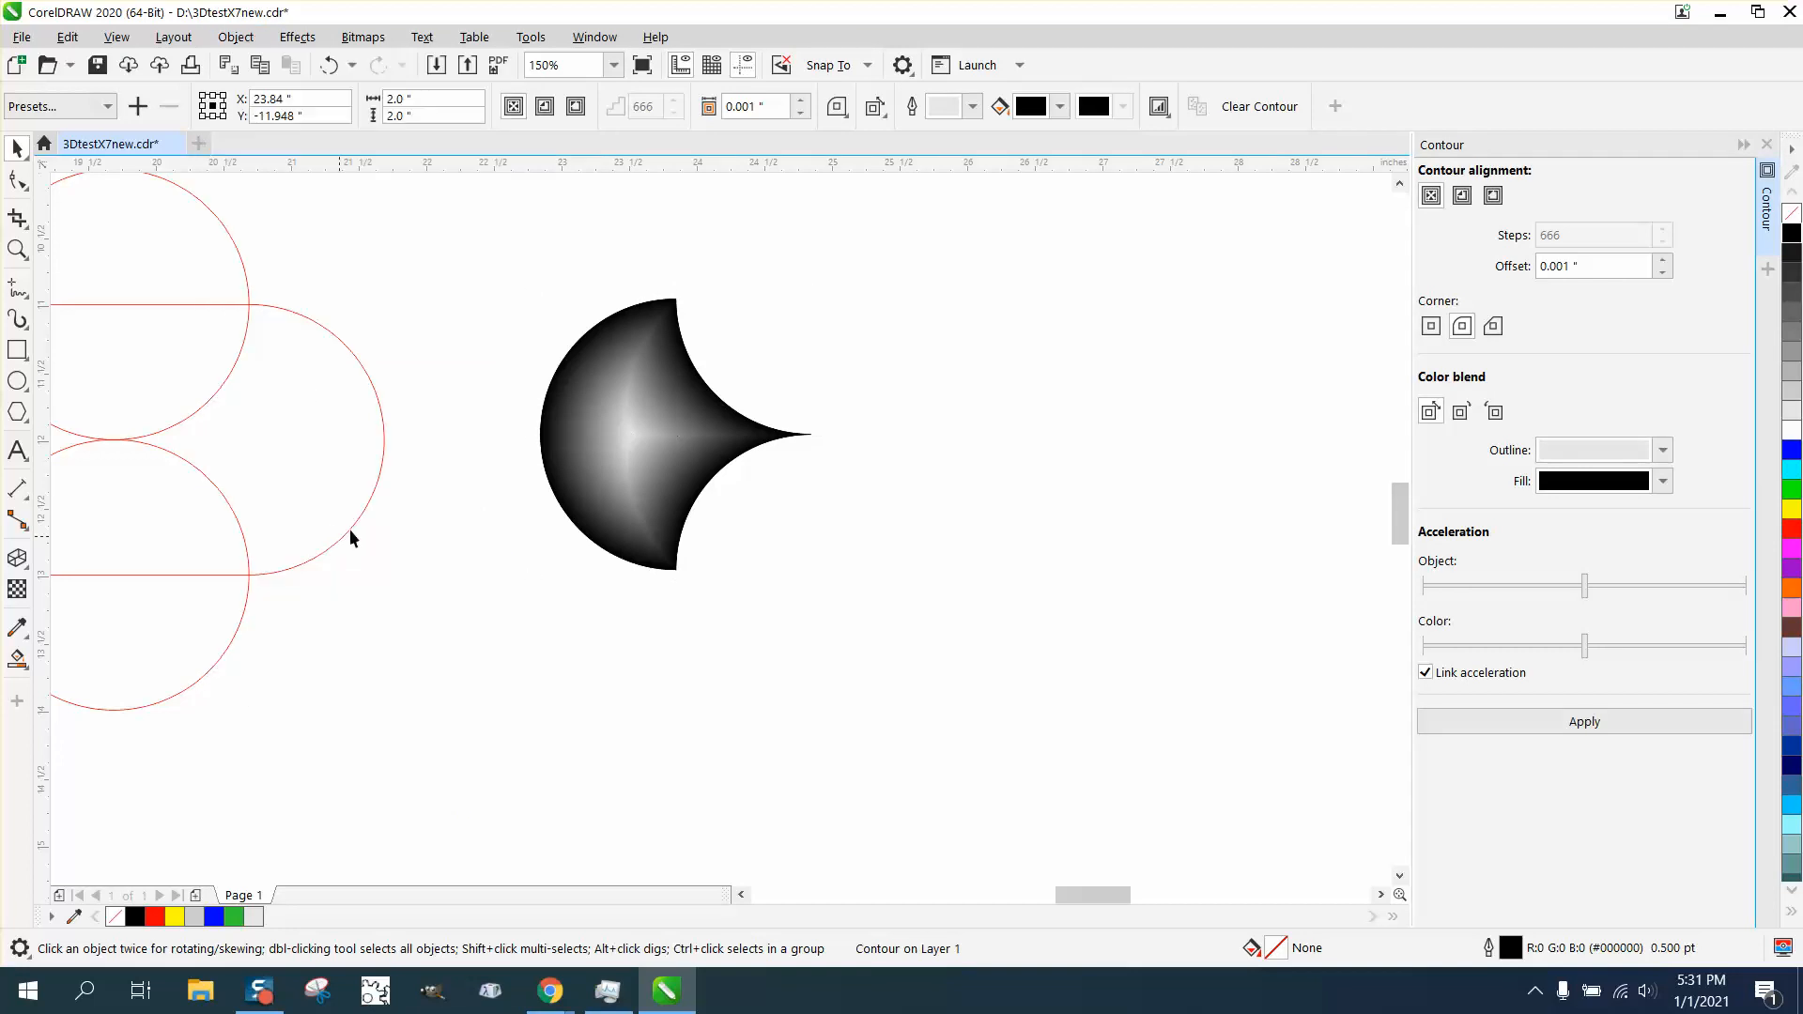
# - Select the separated curve and contour pieces together and group them
pyautogui.moveTo(465, 252); pyautogui.dragTo(1049, 676)
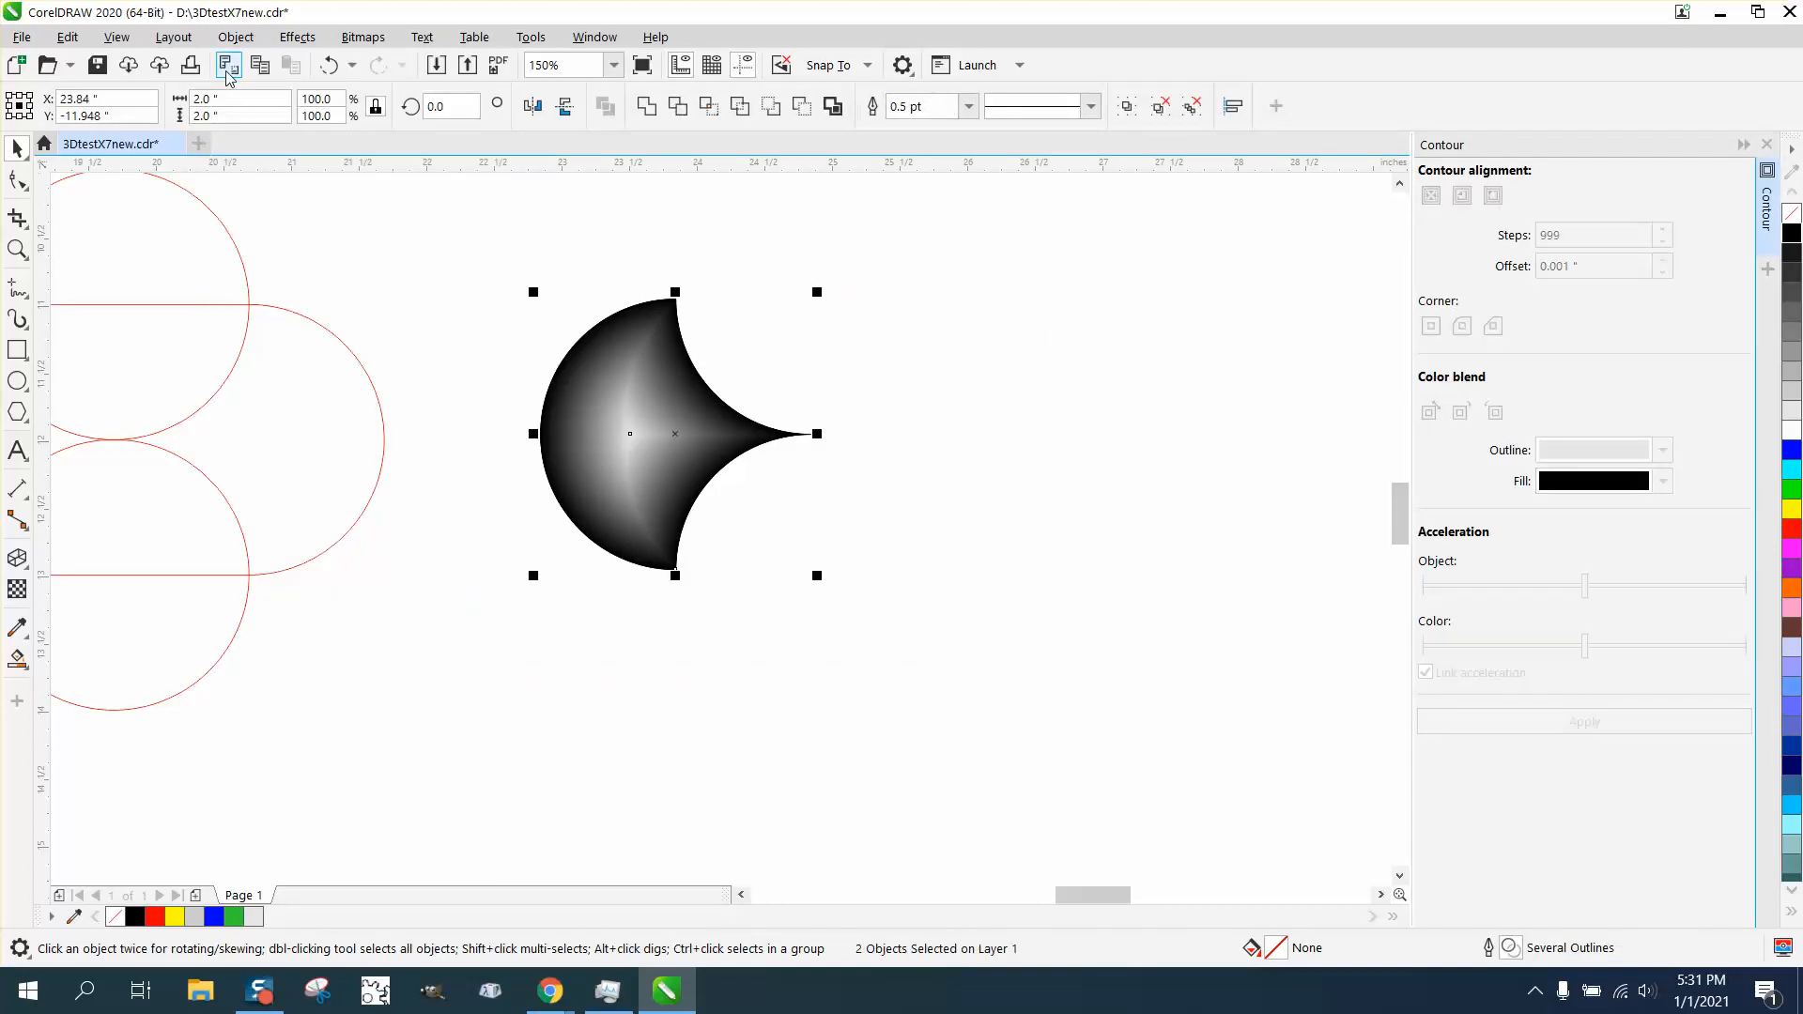
pyautogui.click(236, 37)
pyautogui.moveTo(290, 407)
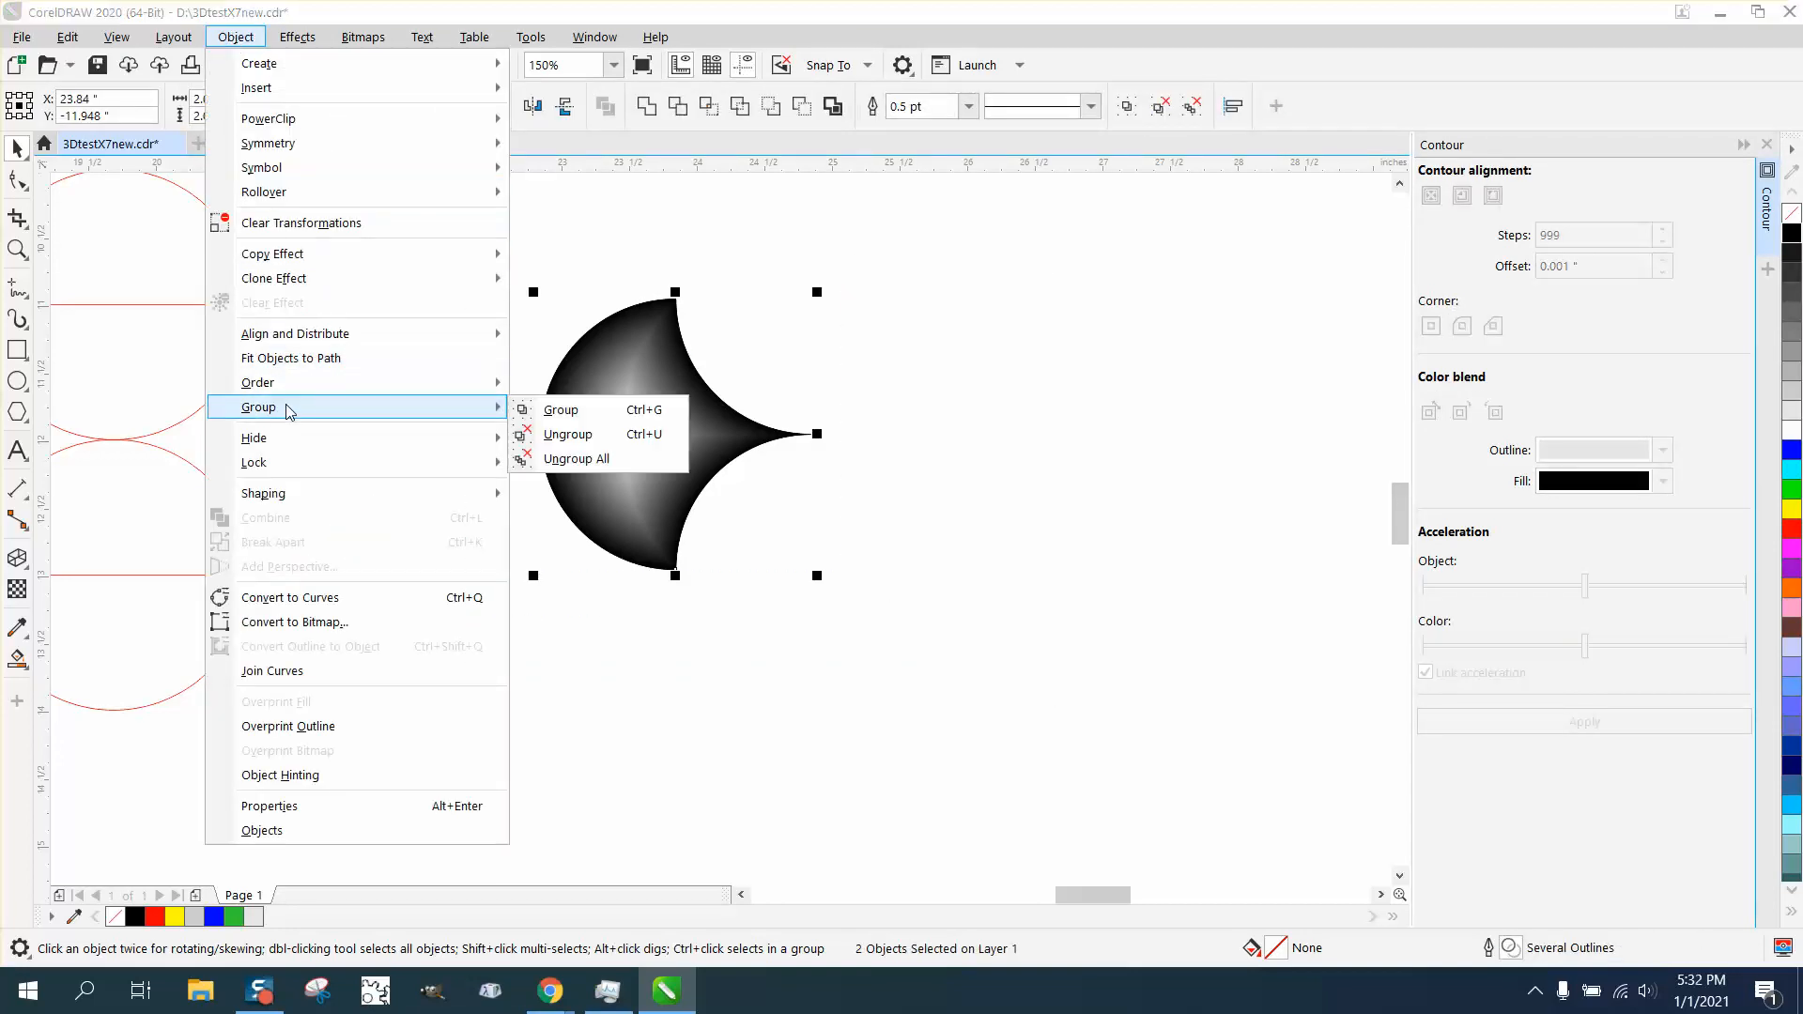
pyautogui.click(530, 407)
# - Invert the colors of the grouped gradient shape
pyautogui.click(287, 38)
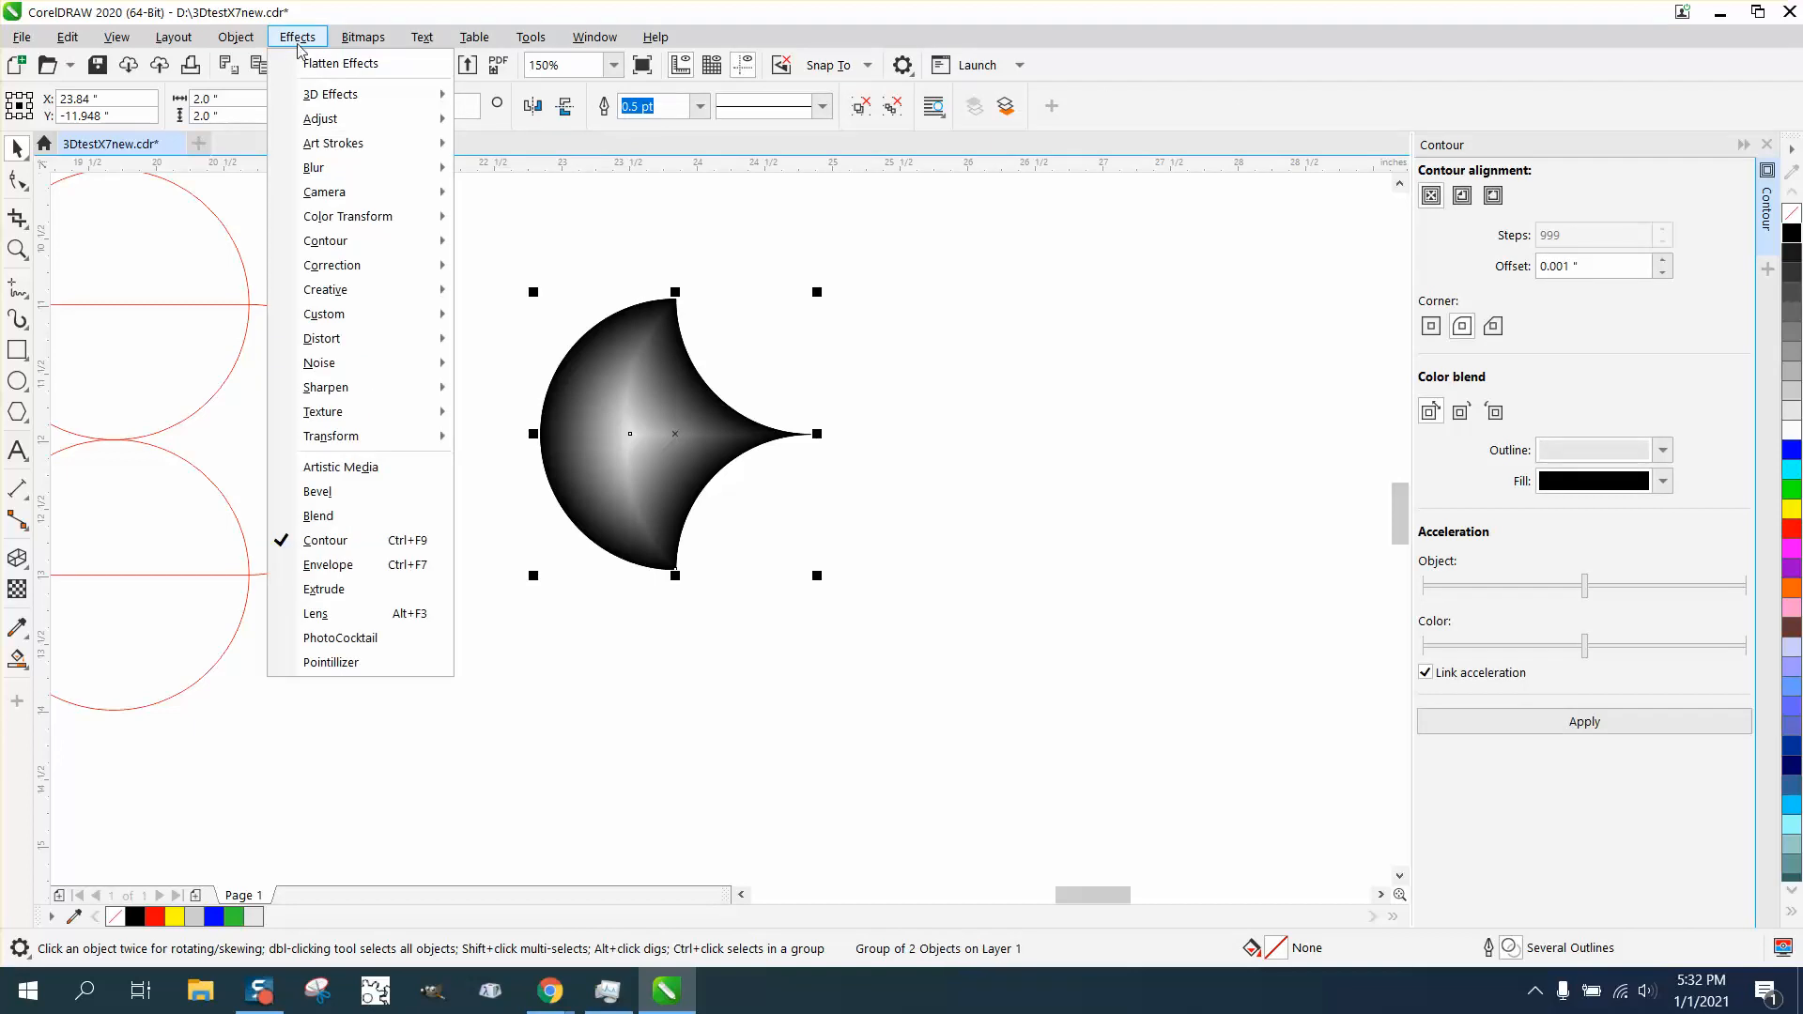
pyautogui.moveTo(394, 447)
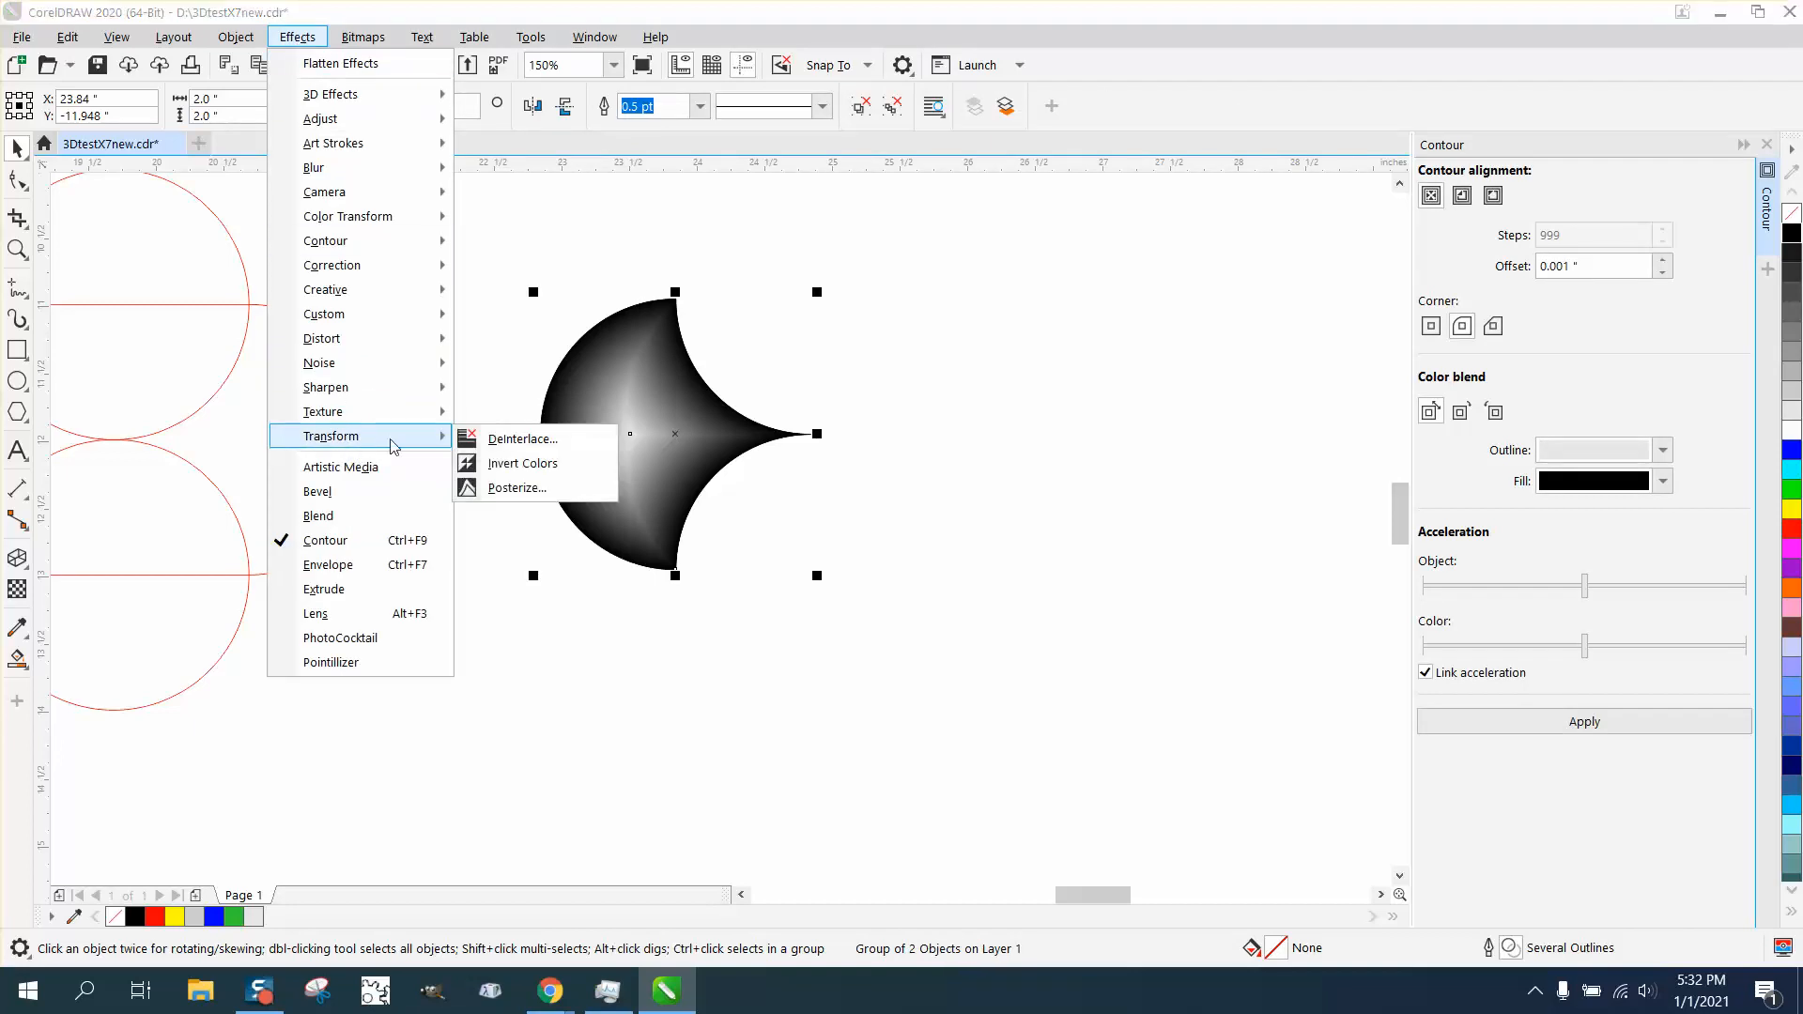
pyautogui.click(511, 465)
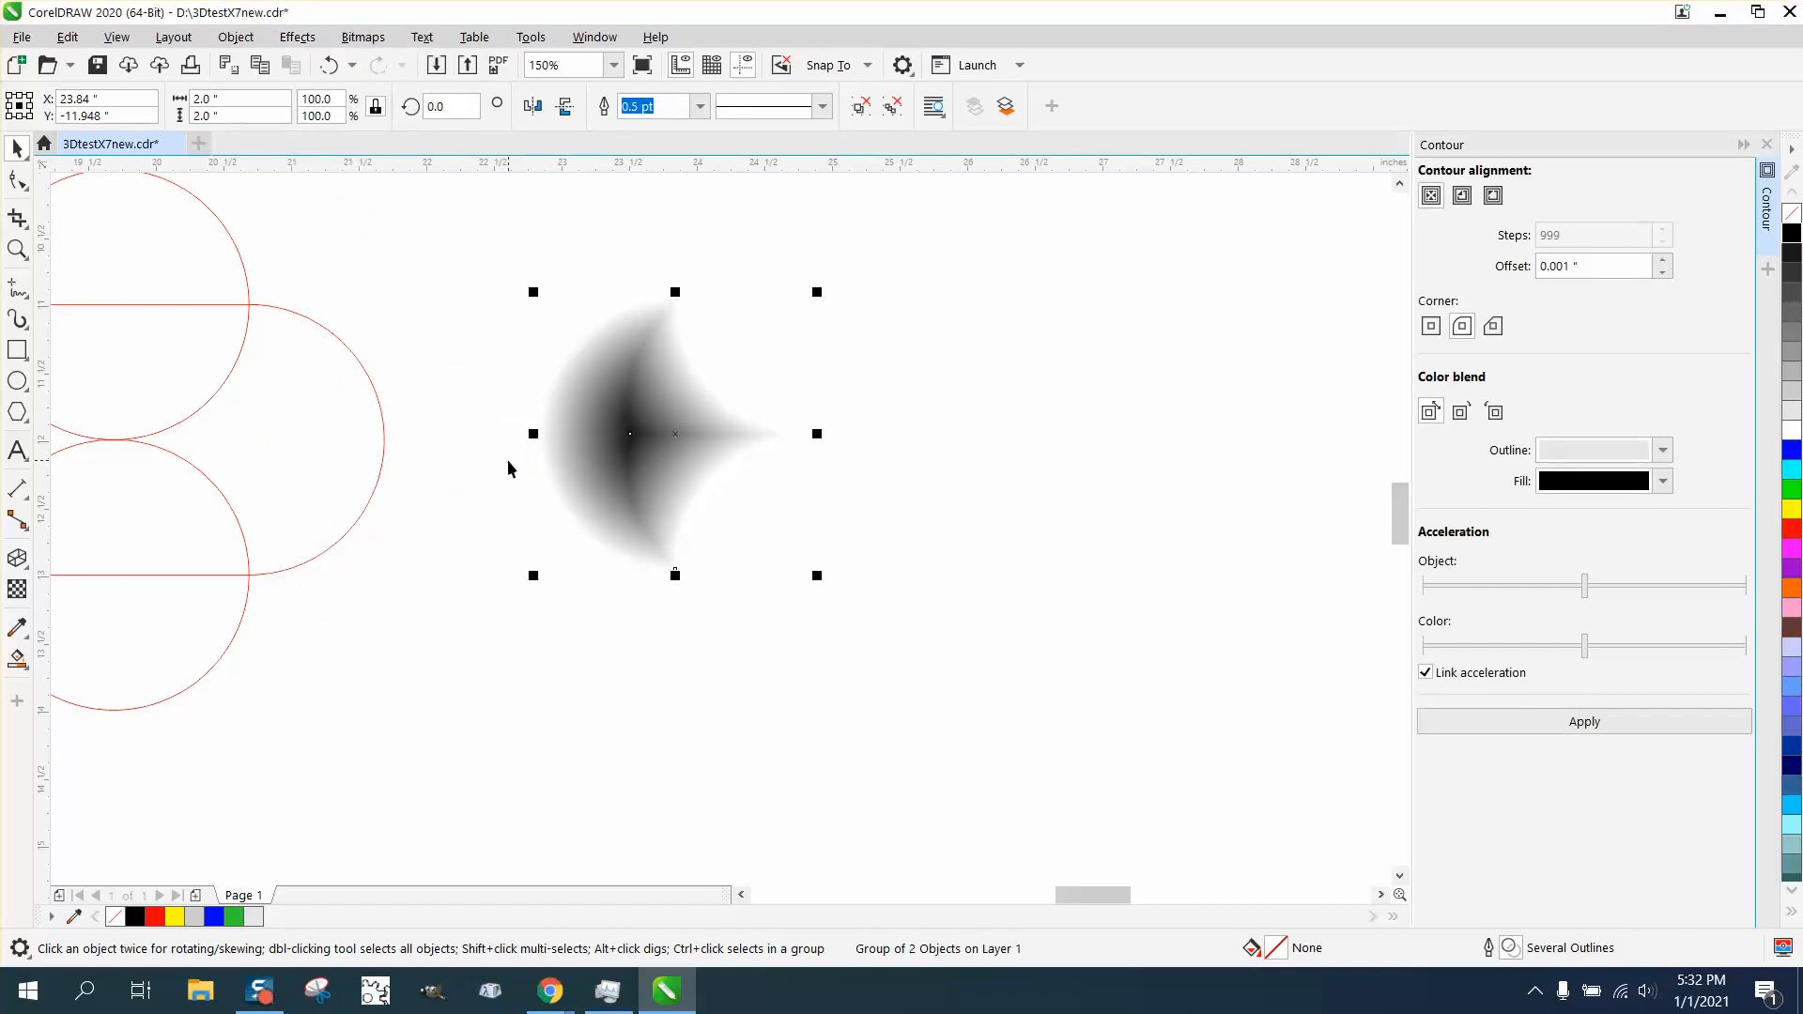
# - Set the nudge distance to 0.5 inch and place a duplicate of the gradient shape 0.5 inch below the original
pyautogui.click(684, 250)
pyautogui.doubleClick(720, 109)
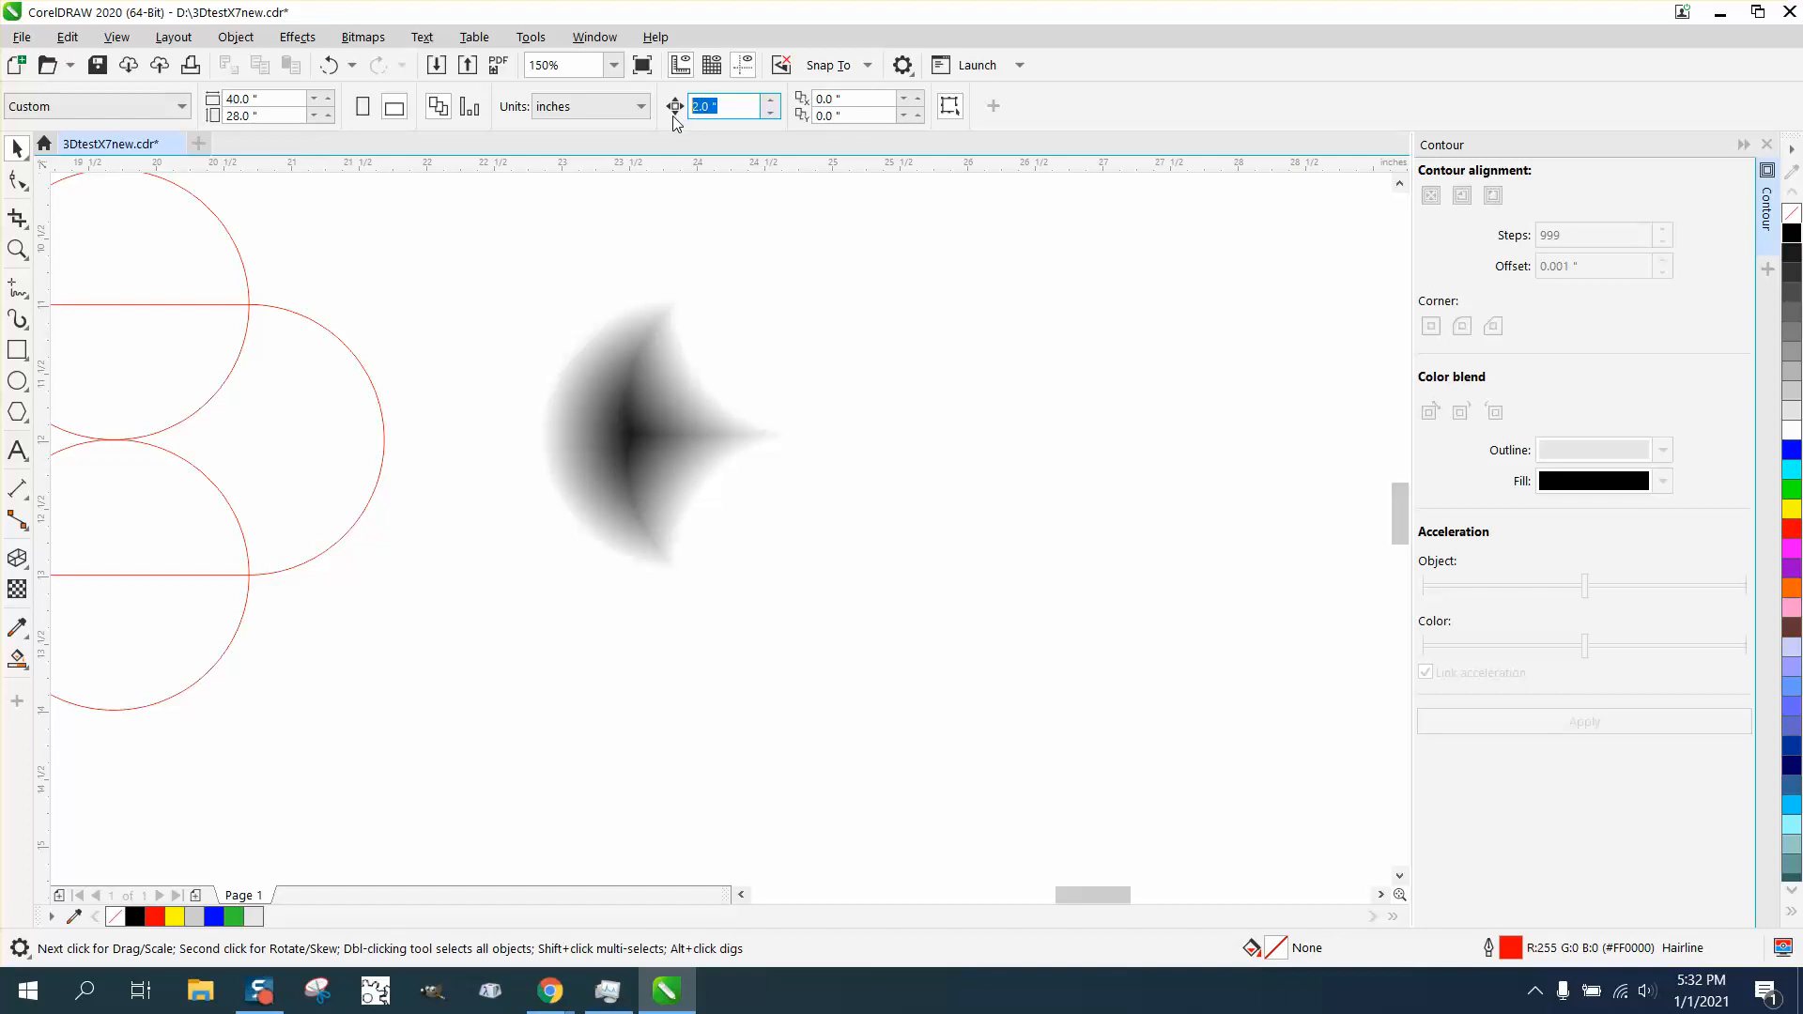
pyautogui.write('.5')
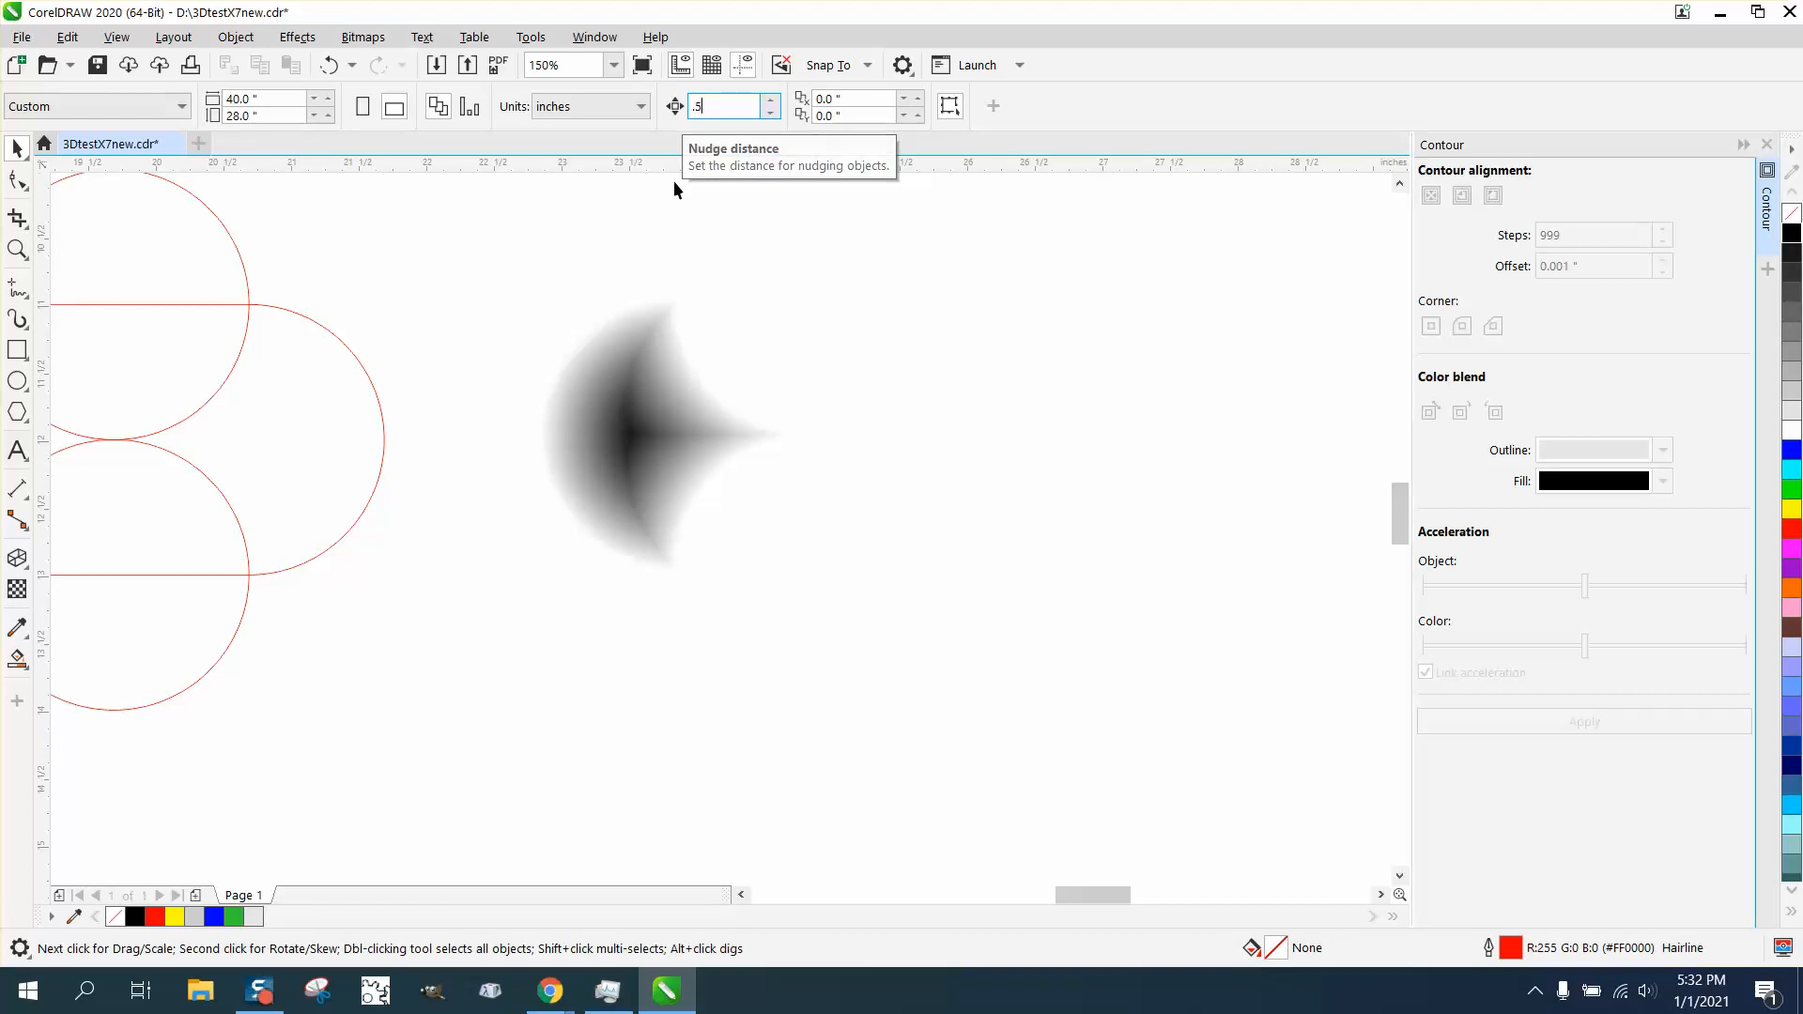
pyautogui.click(642, 398)
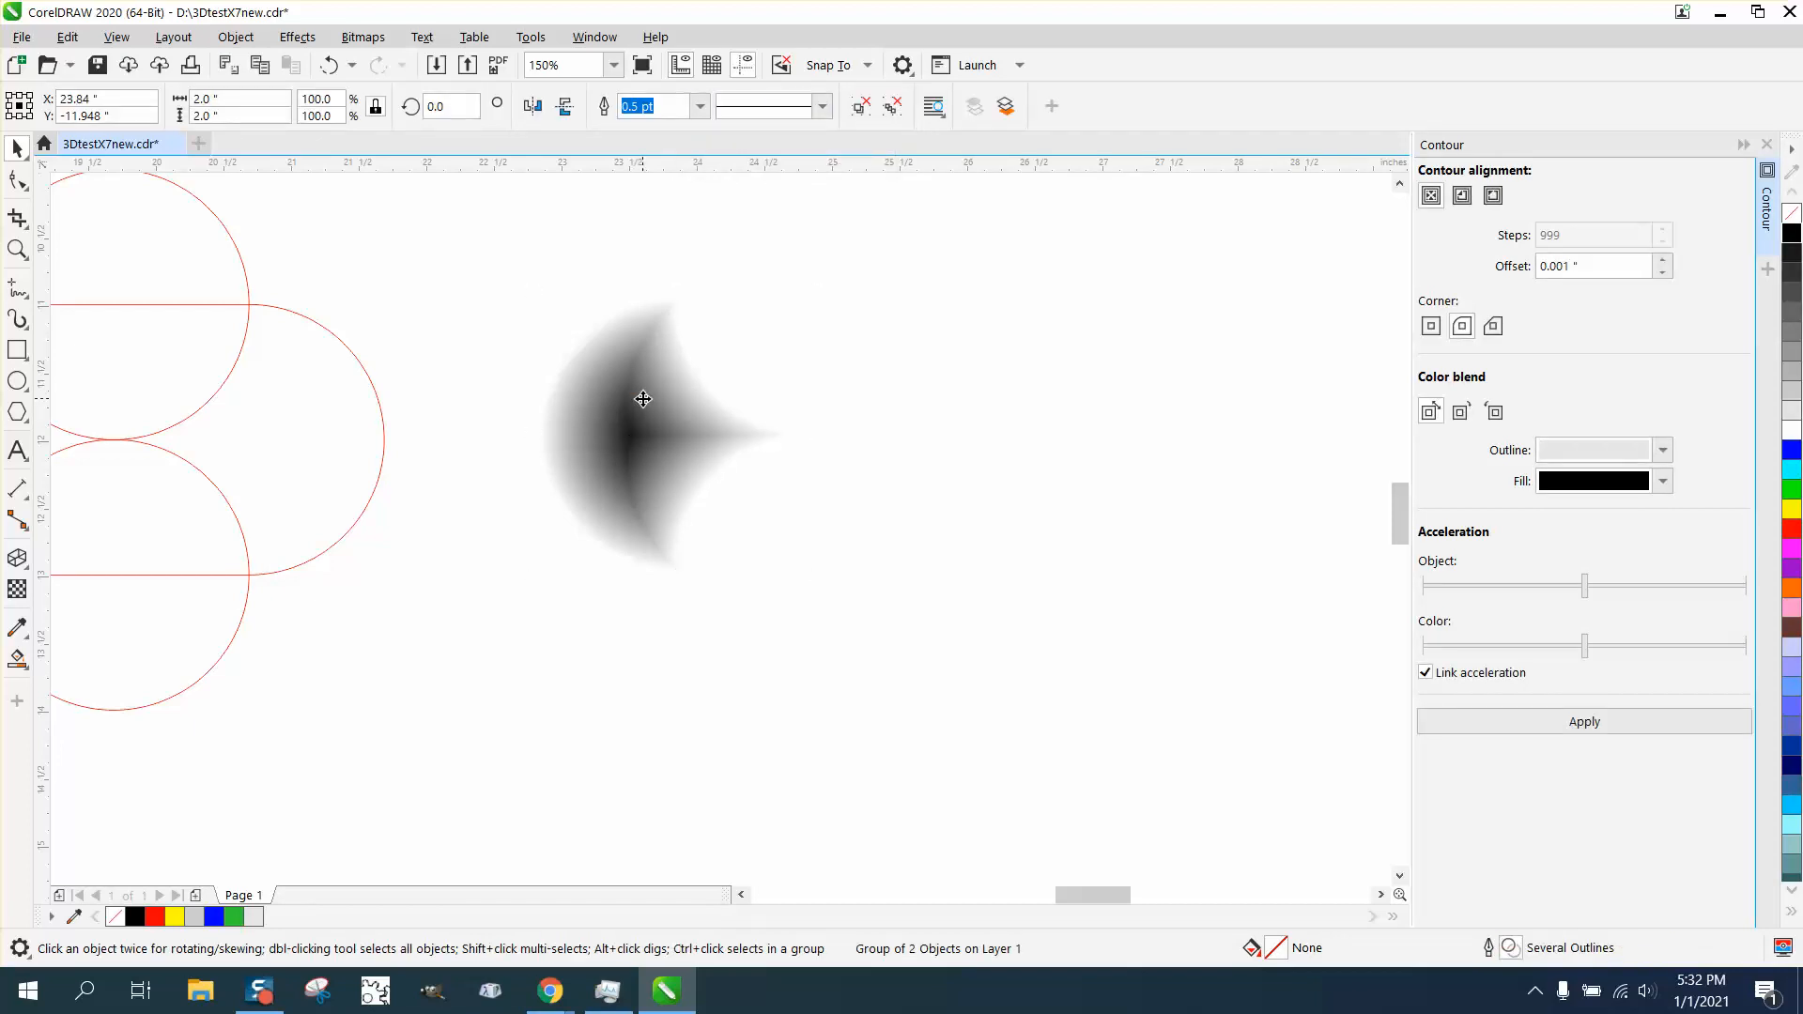
pyautogui.press('Down')
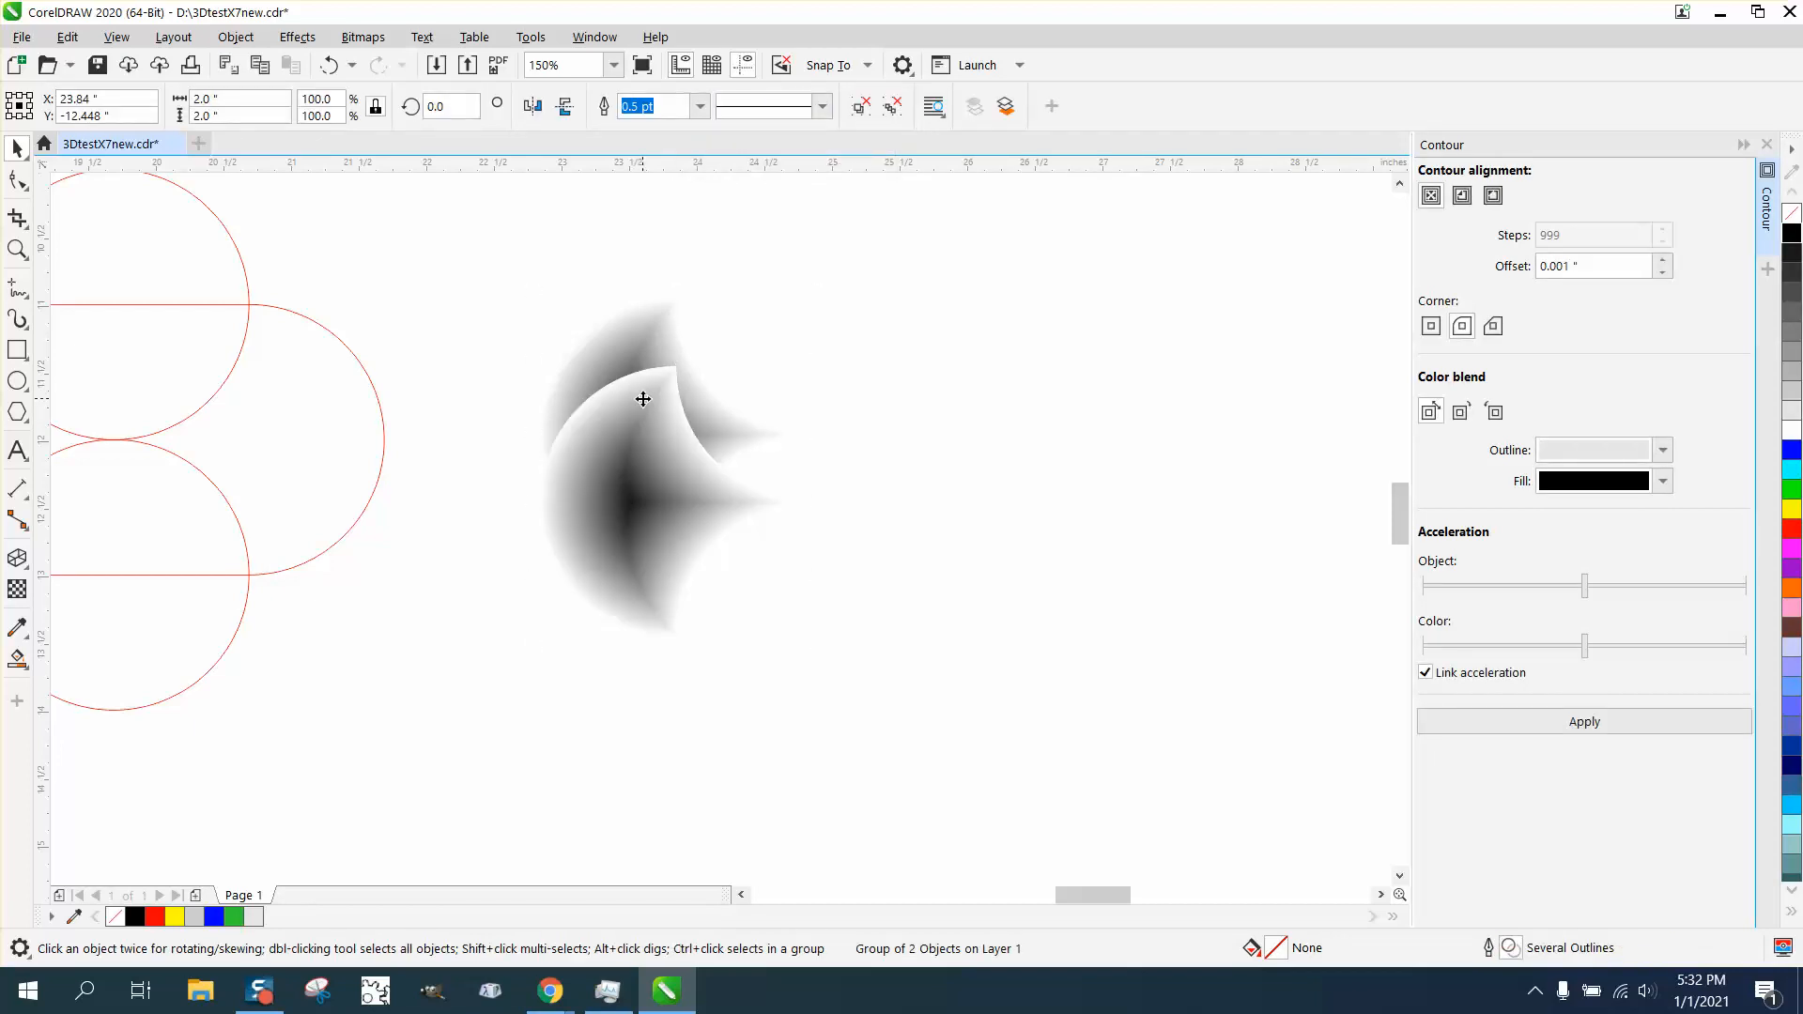
# - Move the duplicate gradient shape another 0.5 inch down and 1 inch to the right of the original
pyautogui.press('Down')
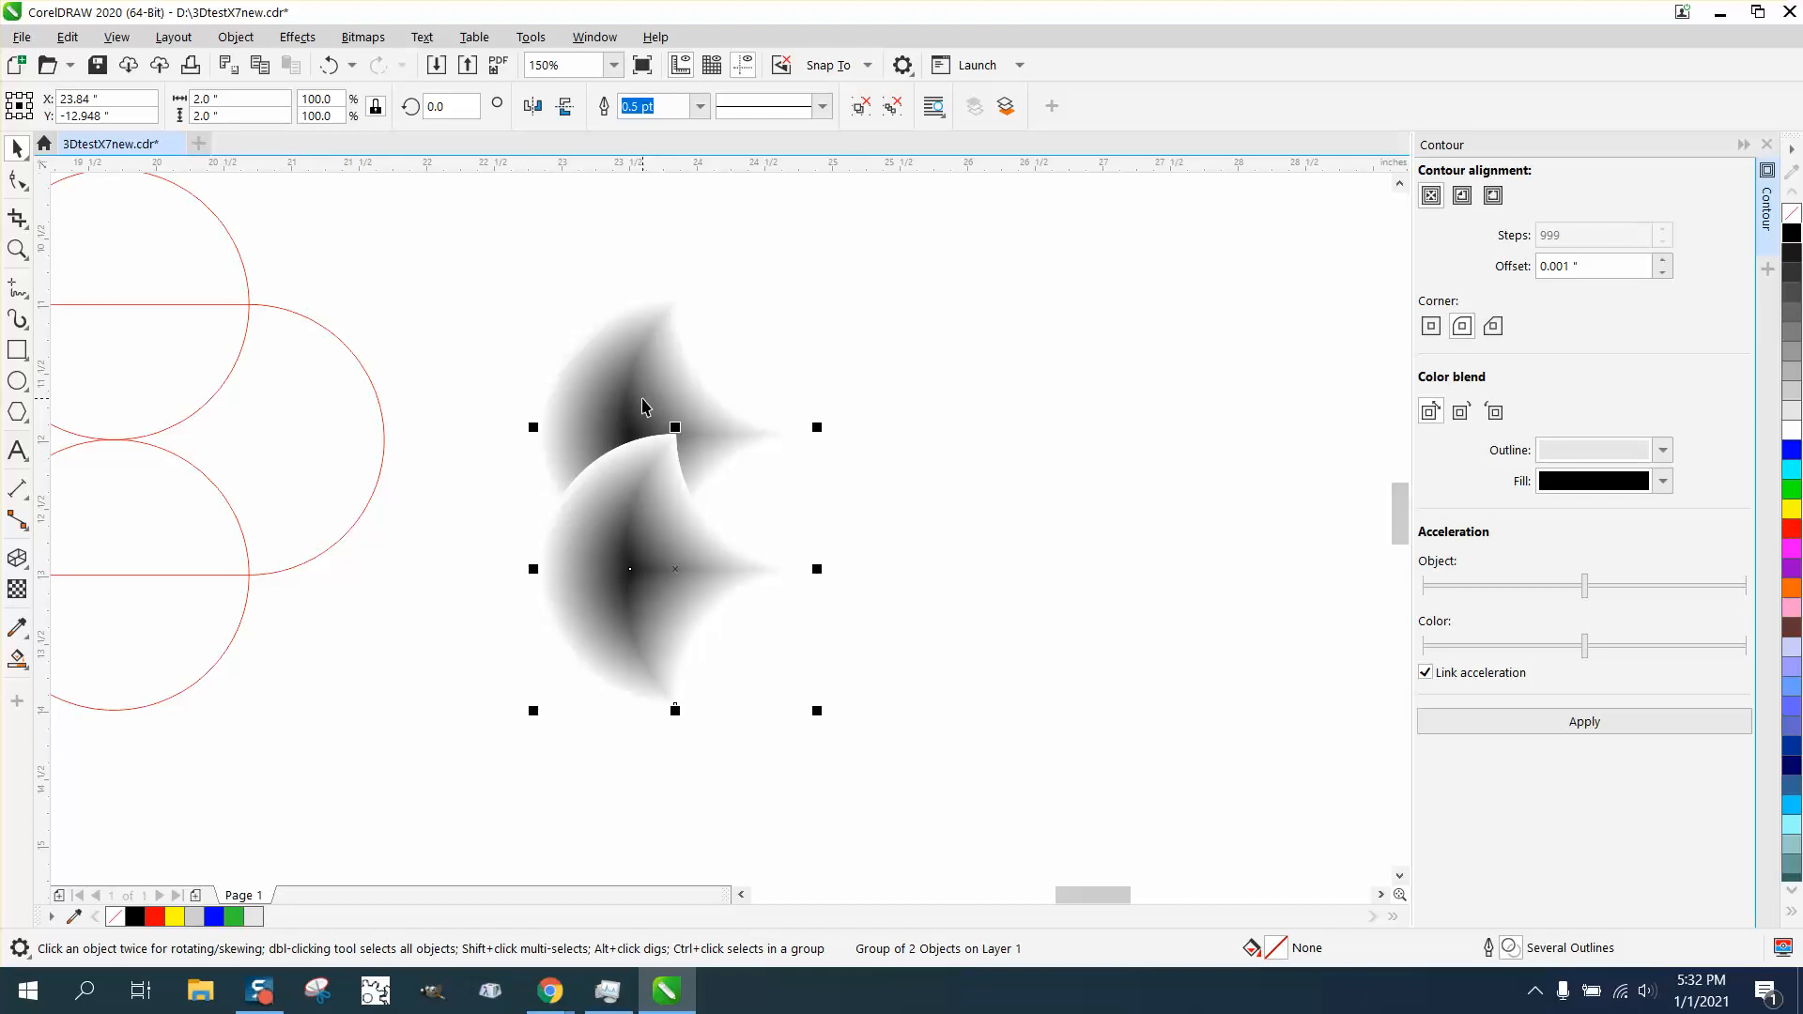
pyautogui.press('Right')
pyautogui.press('Right')
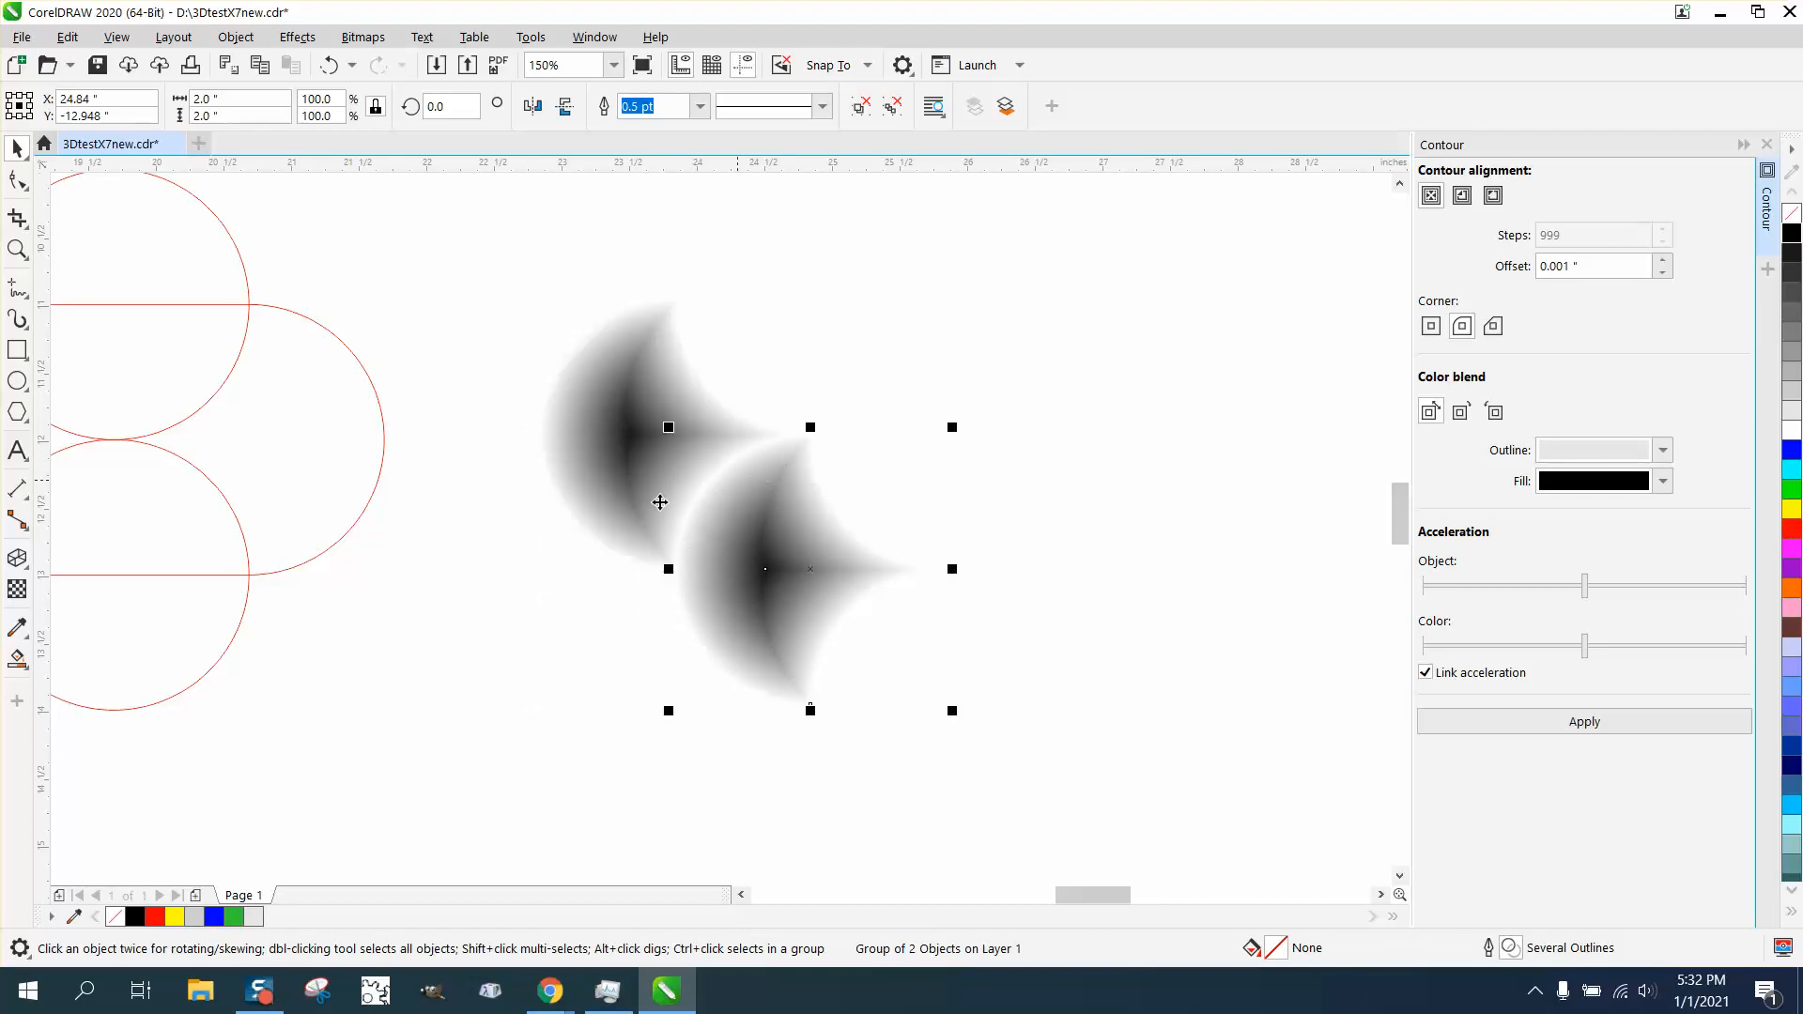
pyautogui.scroll(-2, 584, 503)
pyautogui.scroll(-6, 587, 510)
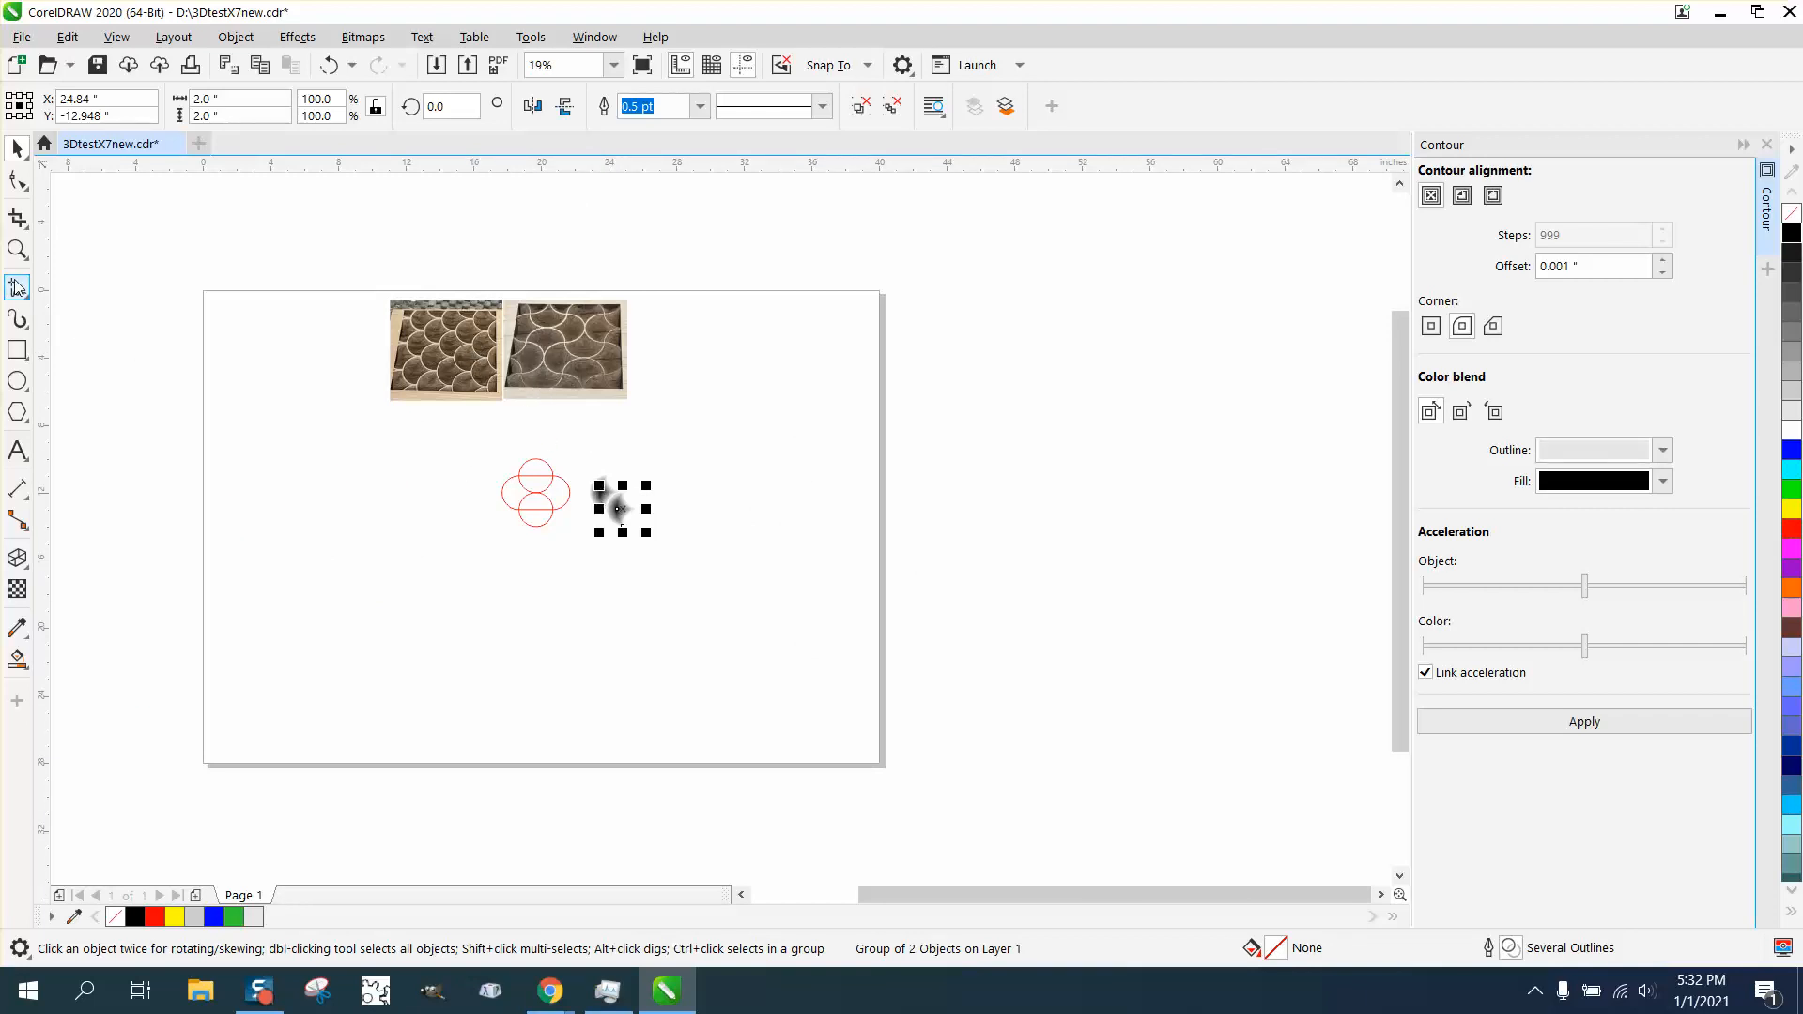
pyautogui.click(17, 249)
pyautogui.moveTo(538, 446); pyautogui.dragTo(742, 590)
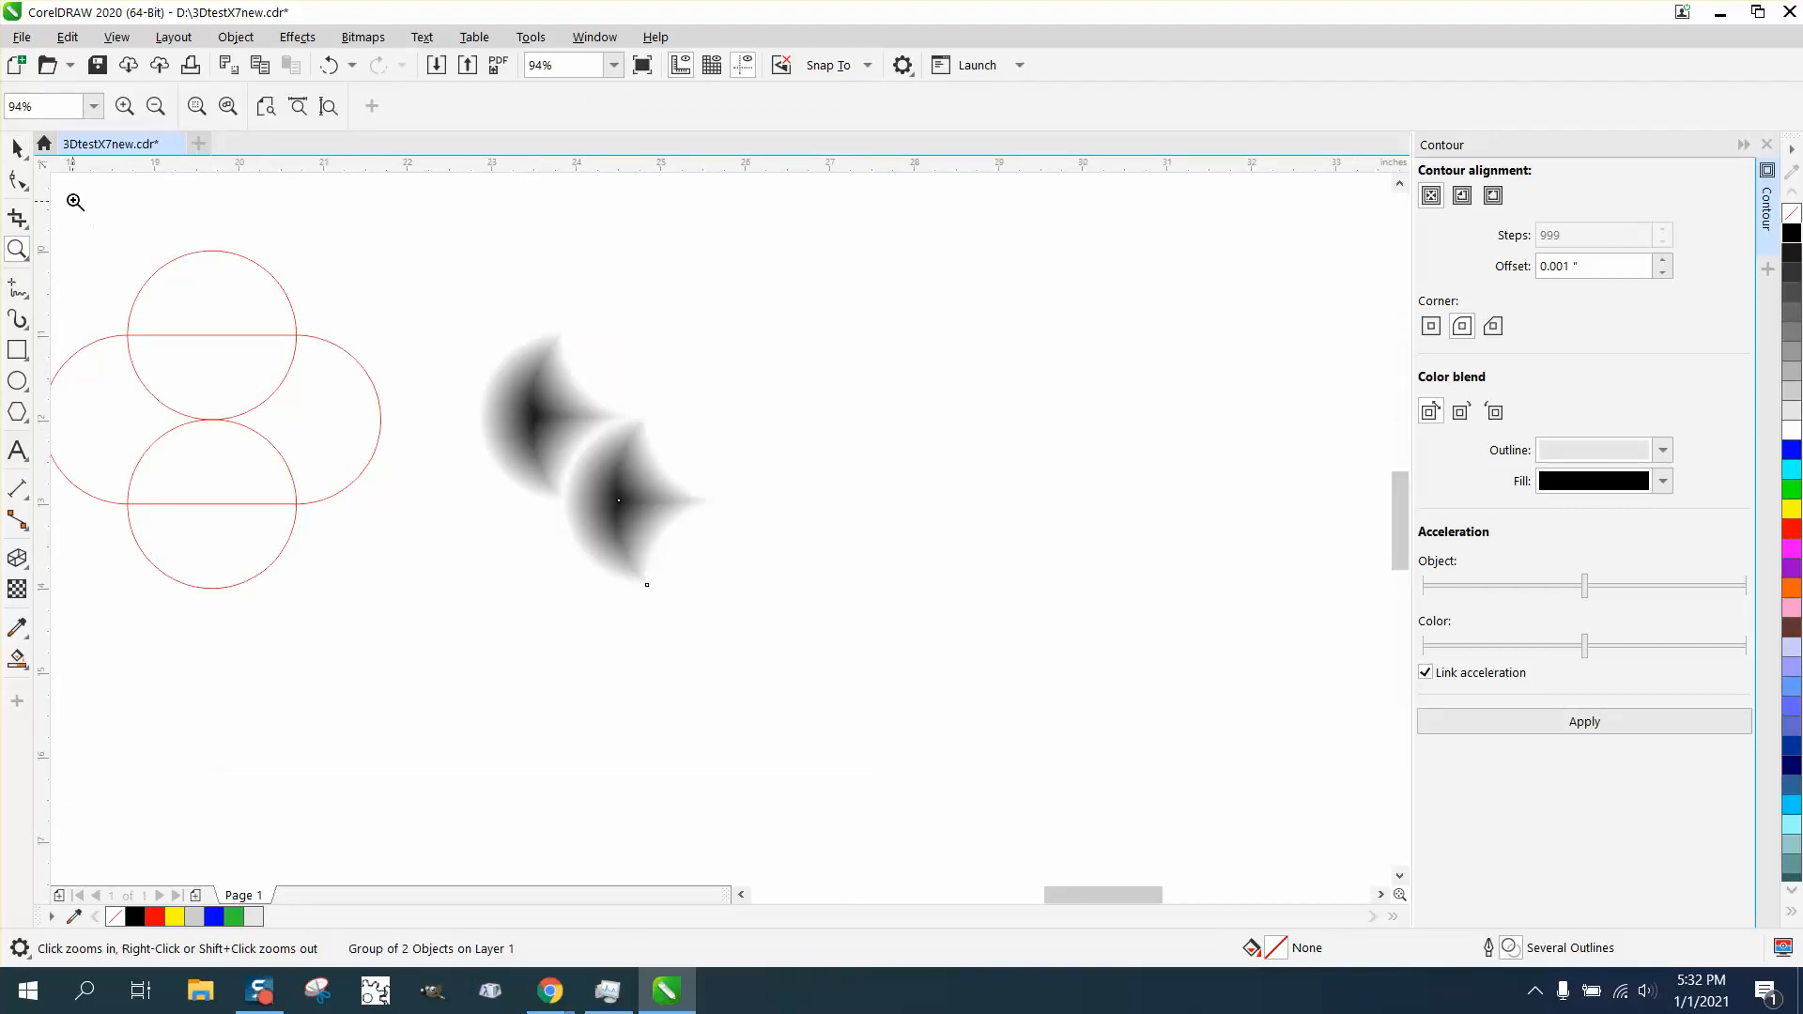
# - Pull the duplicate gradient shape away from the original and delete it
pyautogui.click(17, 149)
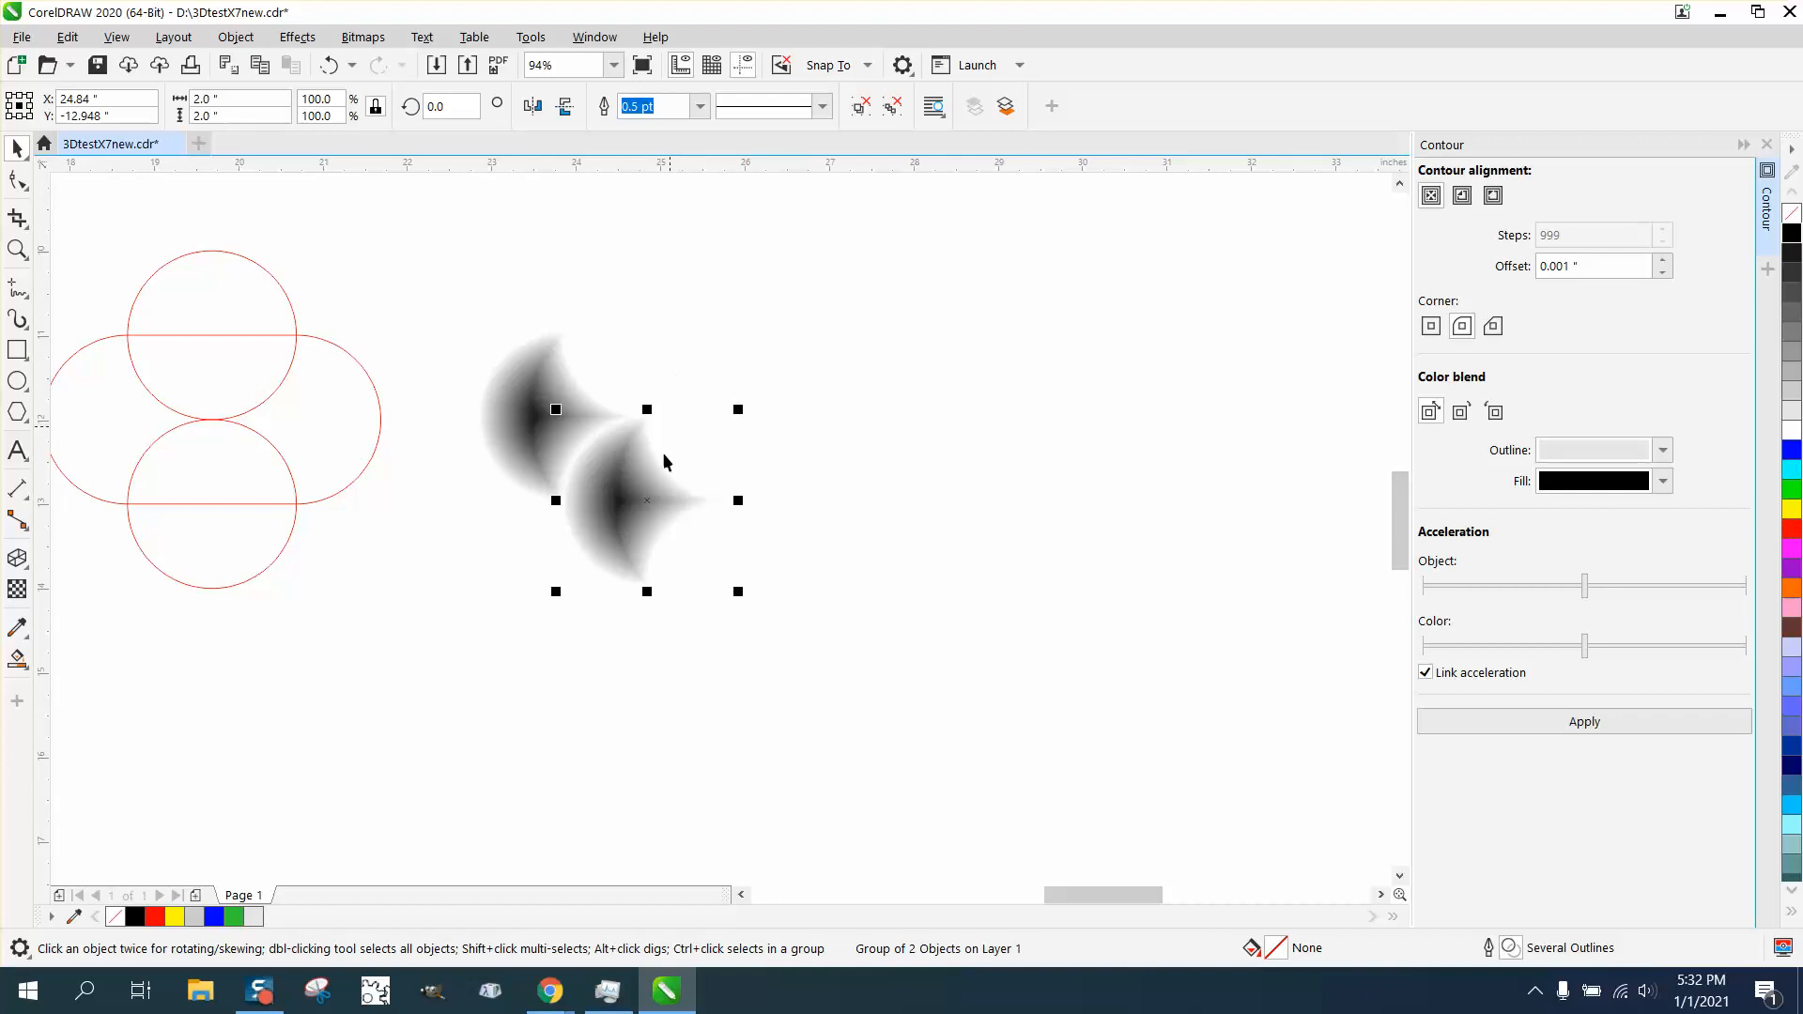
pyautogui.moveTo(664, 458); pyautogui.dragTo(974, 495)
pyautogui.press('Delete')
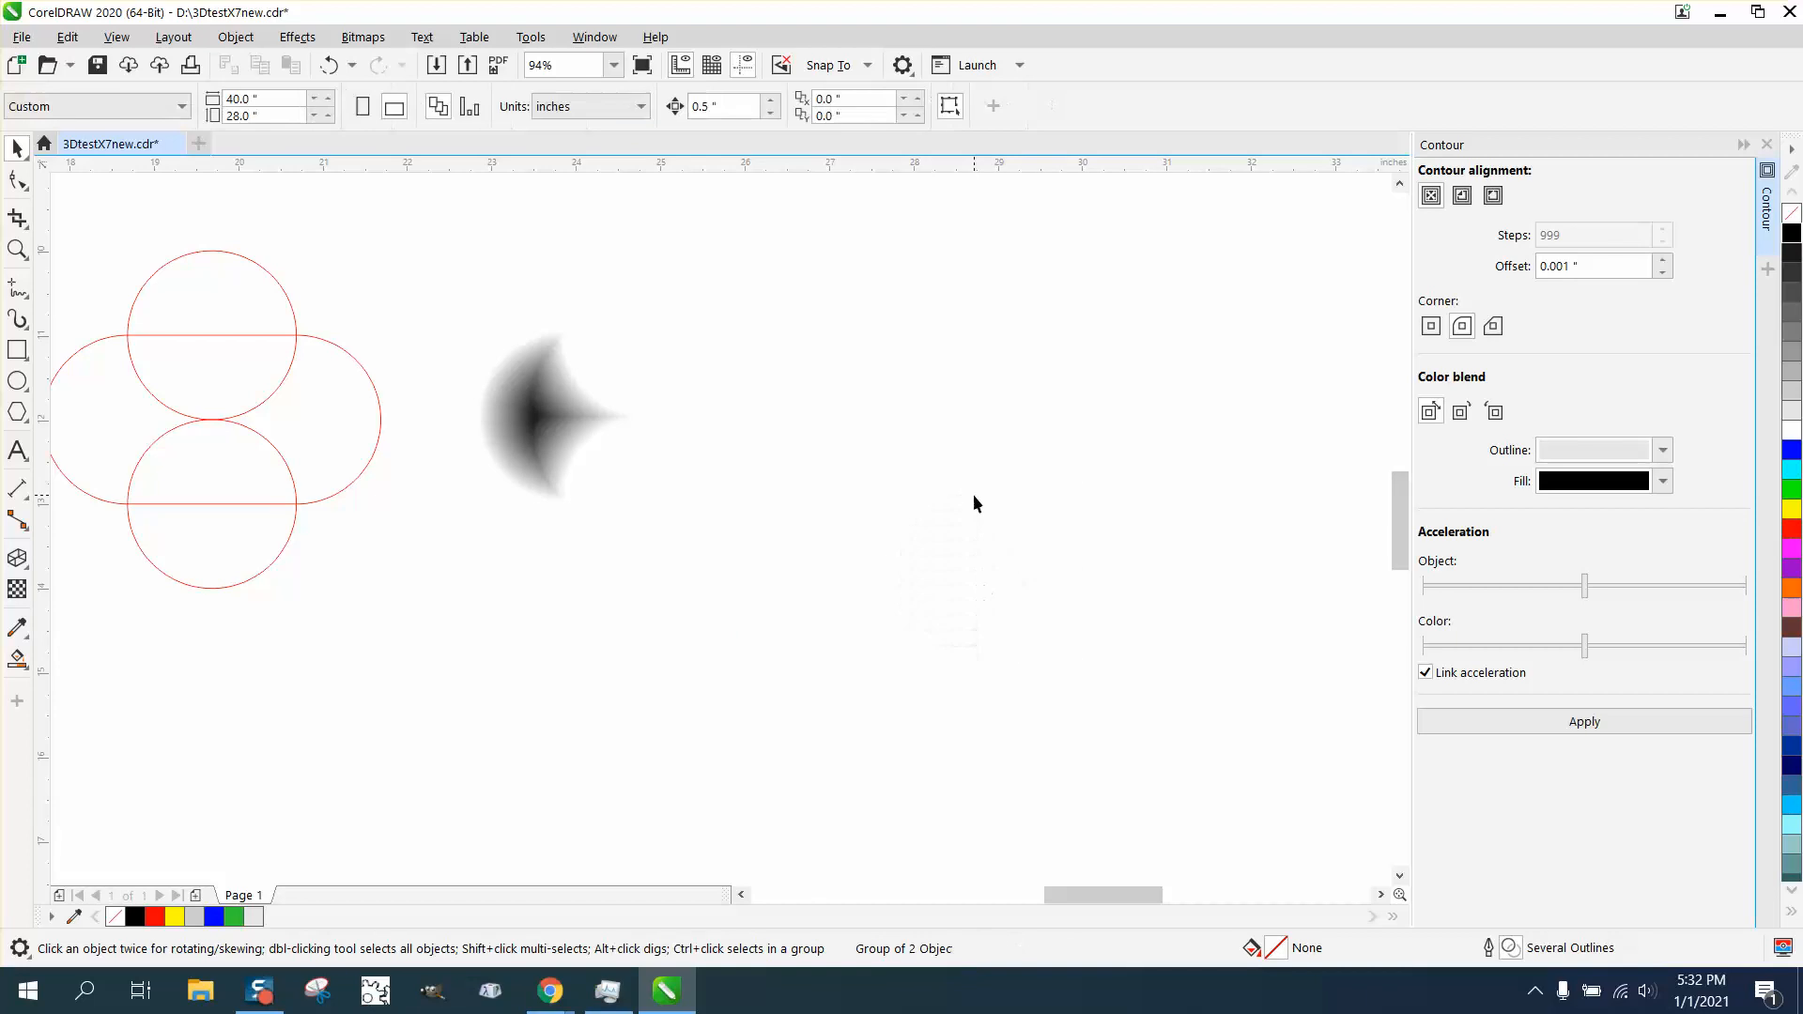
# - Place a duplicate of the remaining gradient shape 1 inch below and 1 inch to the right of it
pyautogui.click(580, 431)
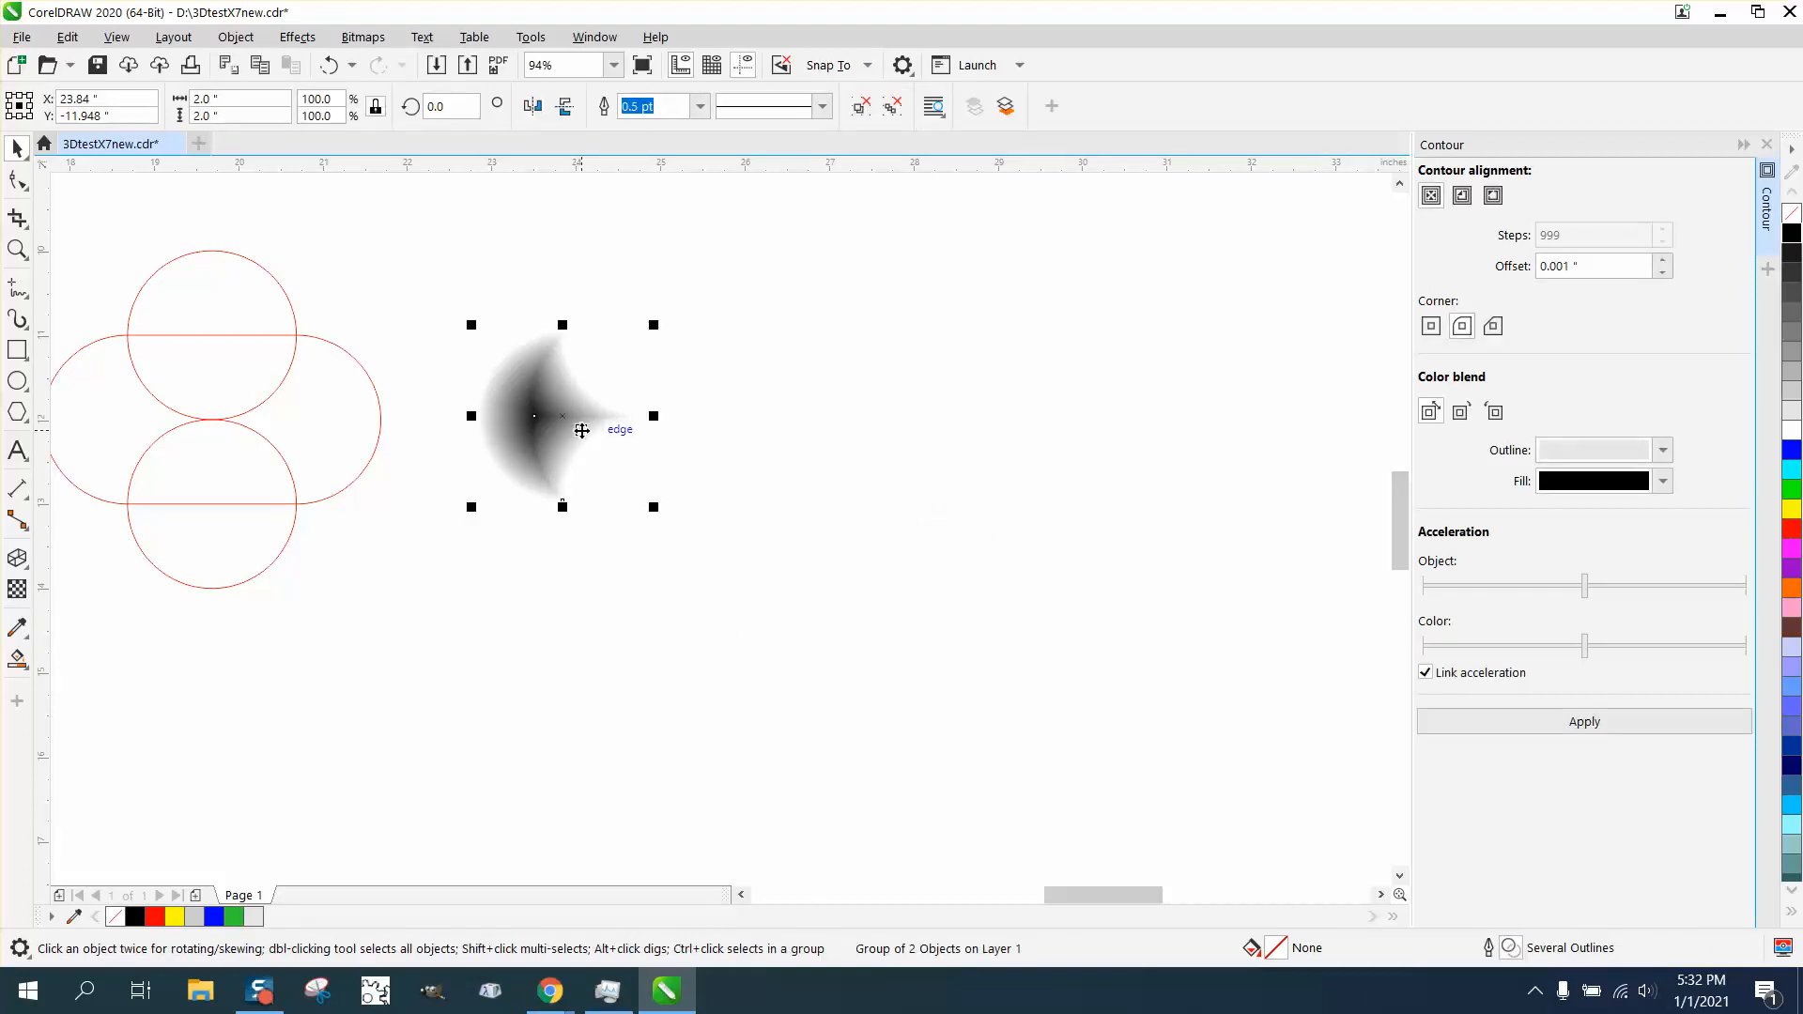
pyautogui.press('Down')
pyautogui.press('Right')
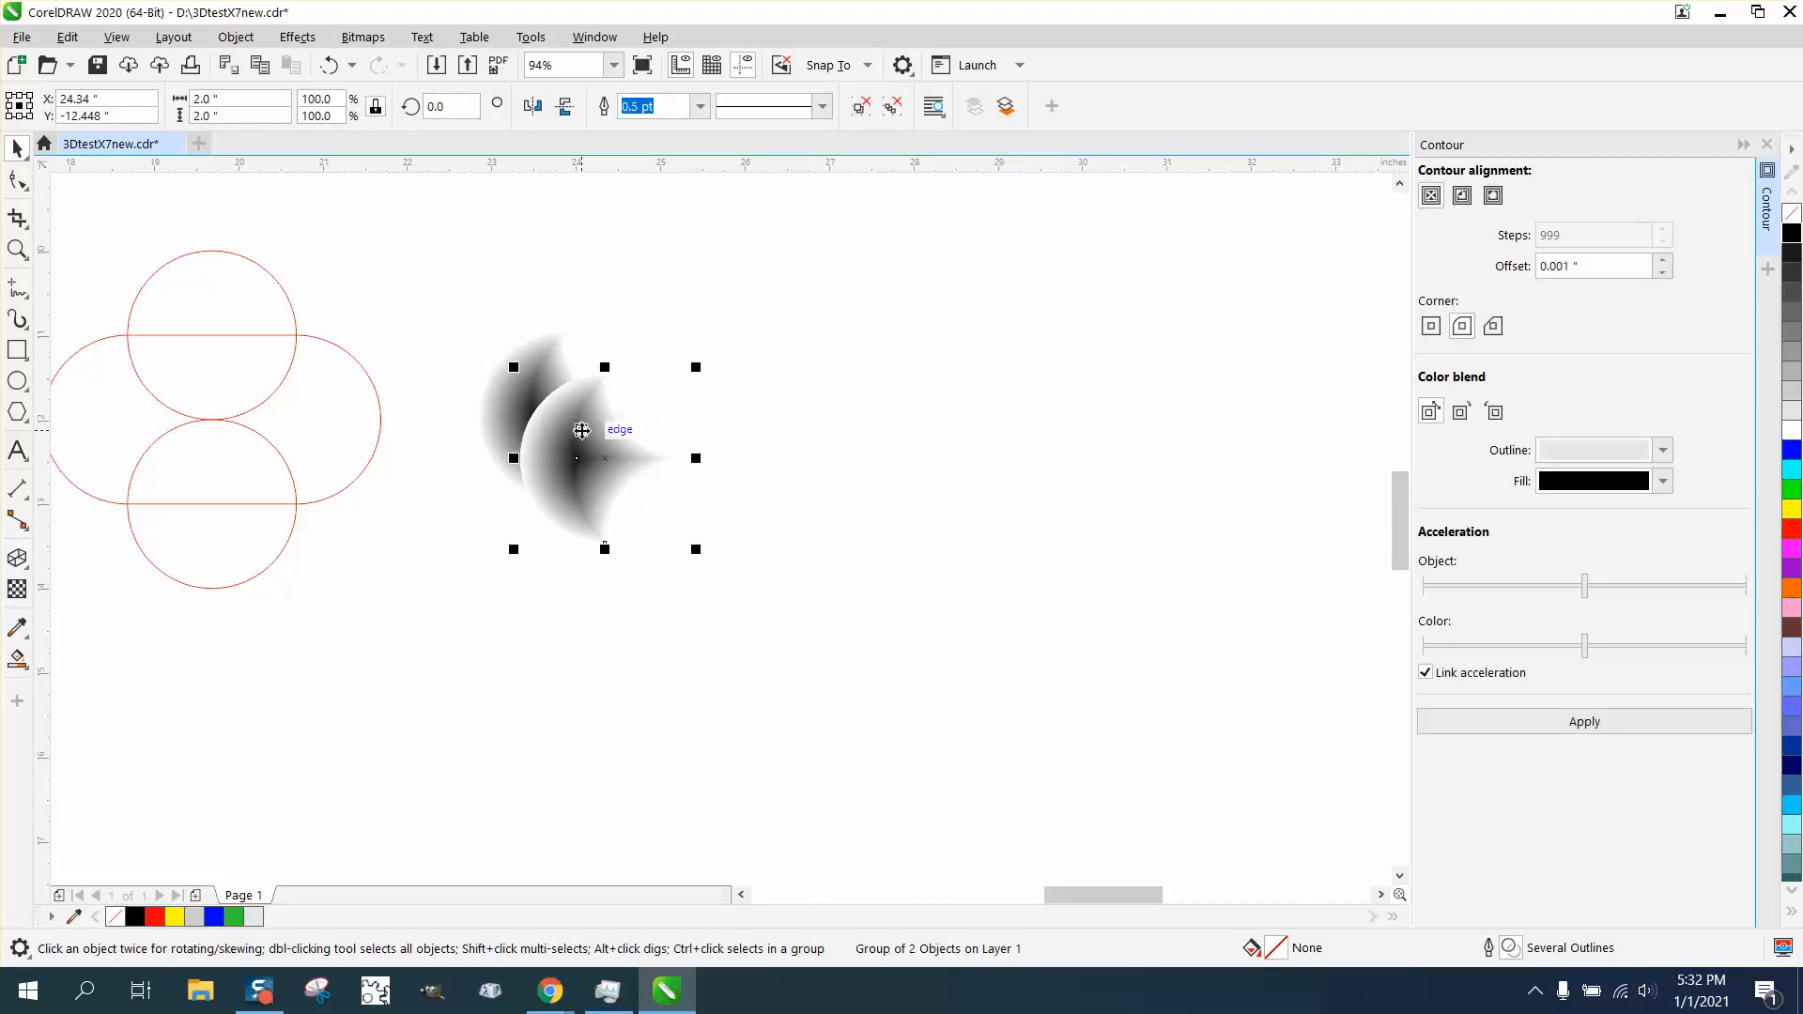
pyautogui.press('Down')
pyautogui.press('Right')
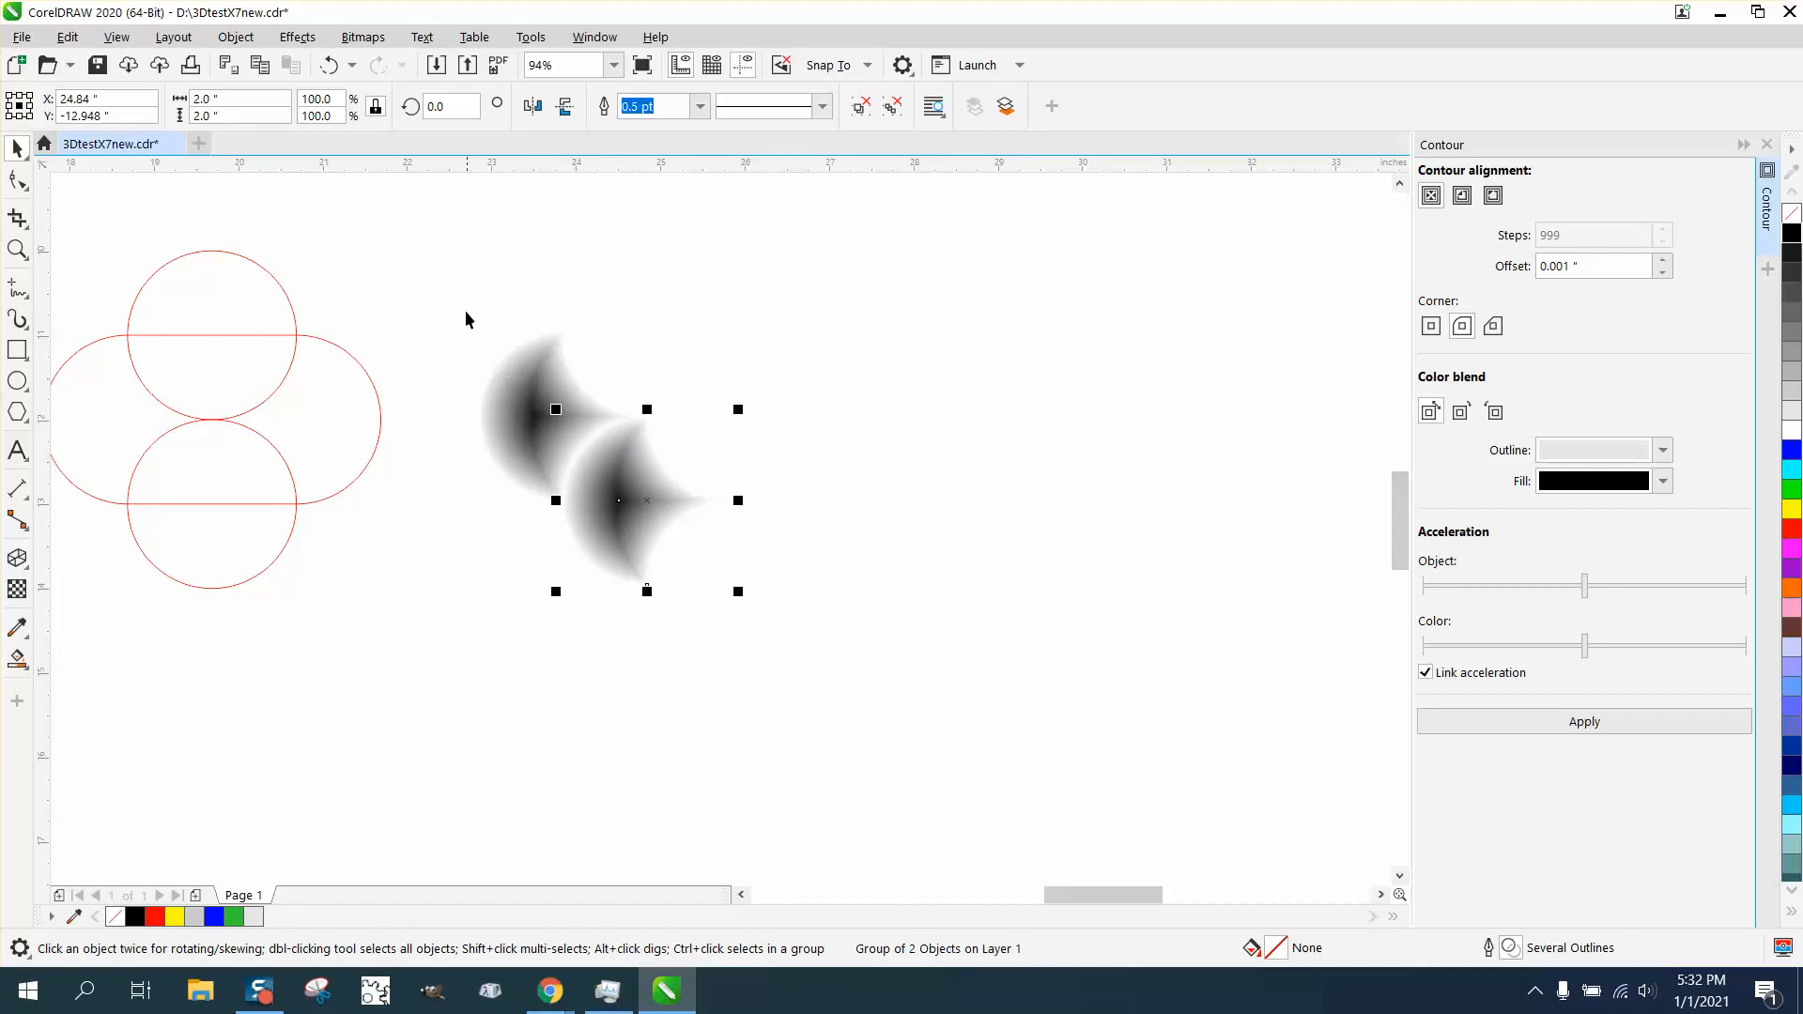
# - Duplicate both gradient shapes together and place the new pair 1 inch up and 1 inch right of the originals
pyautogui.moveTo(454, 306); pyautogui.dragTo(765, 609)
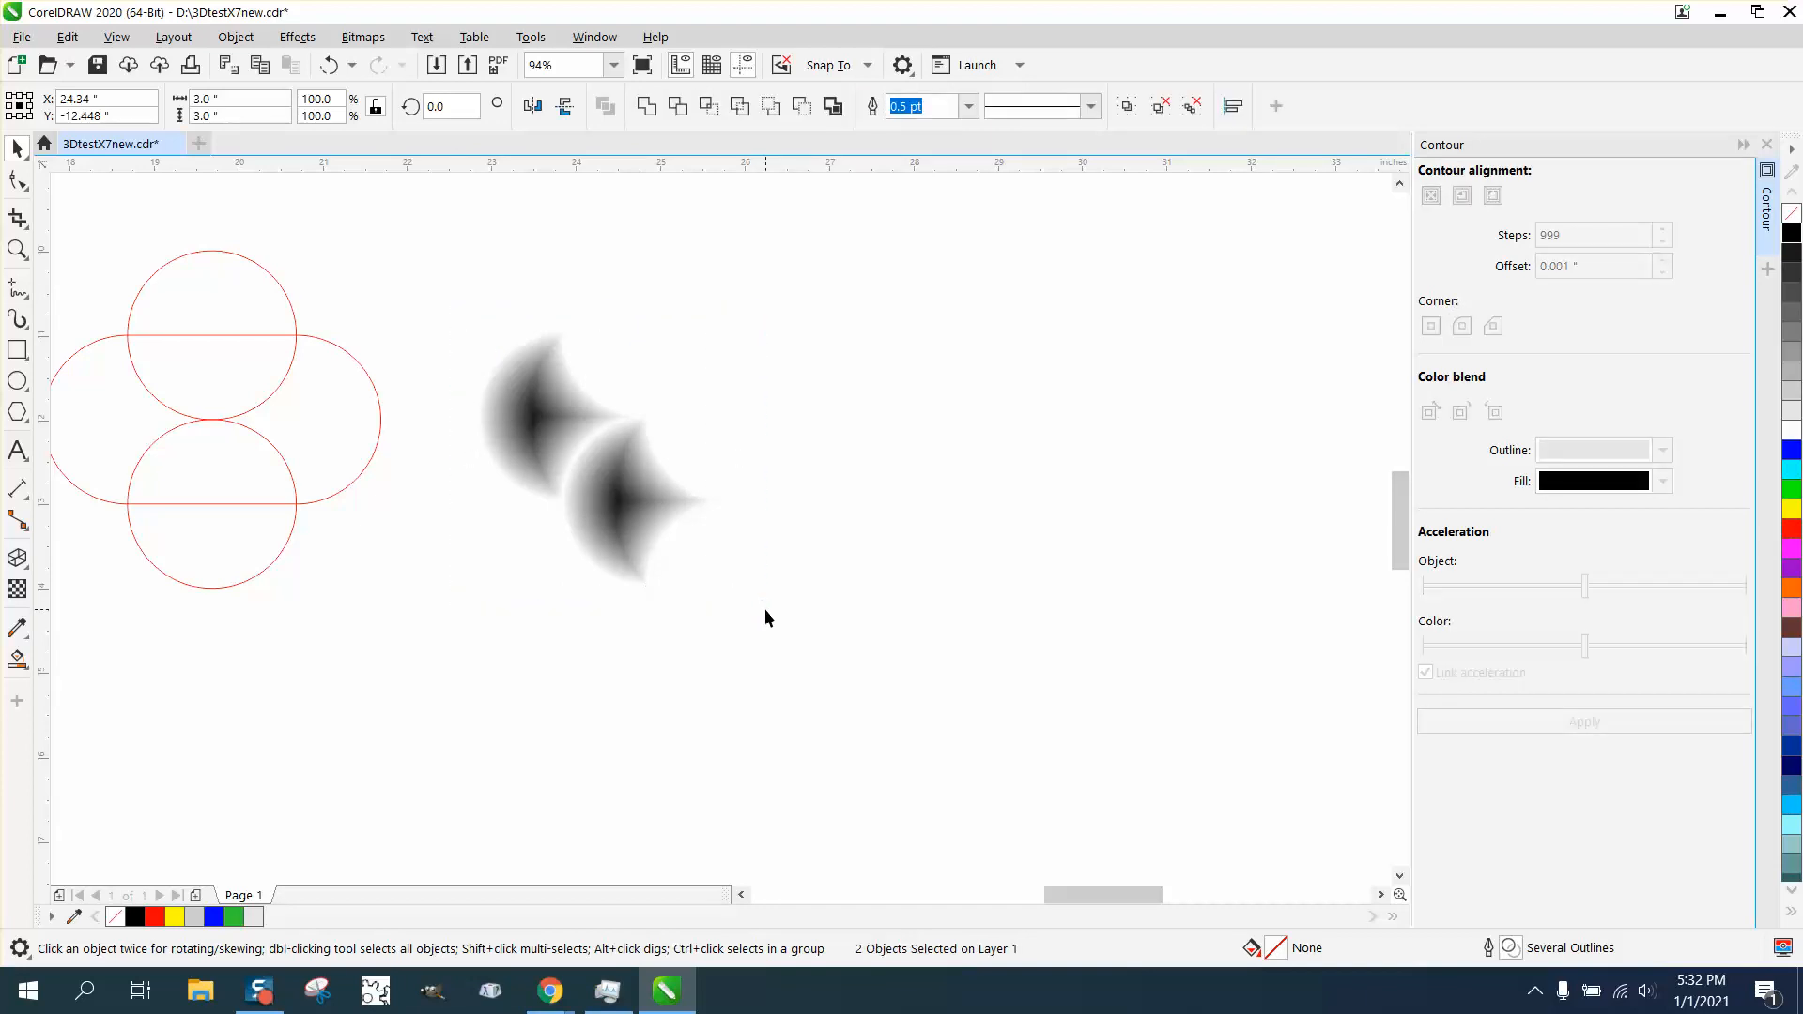
pyautogui.press('Up')
pyautogui.press('Up')
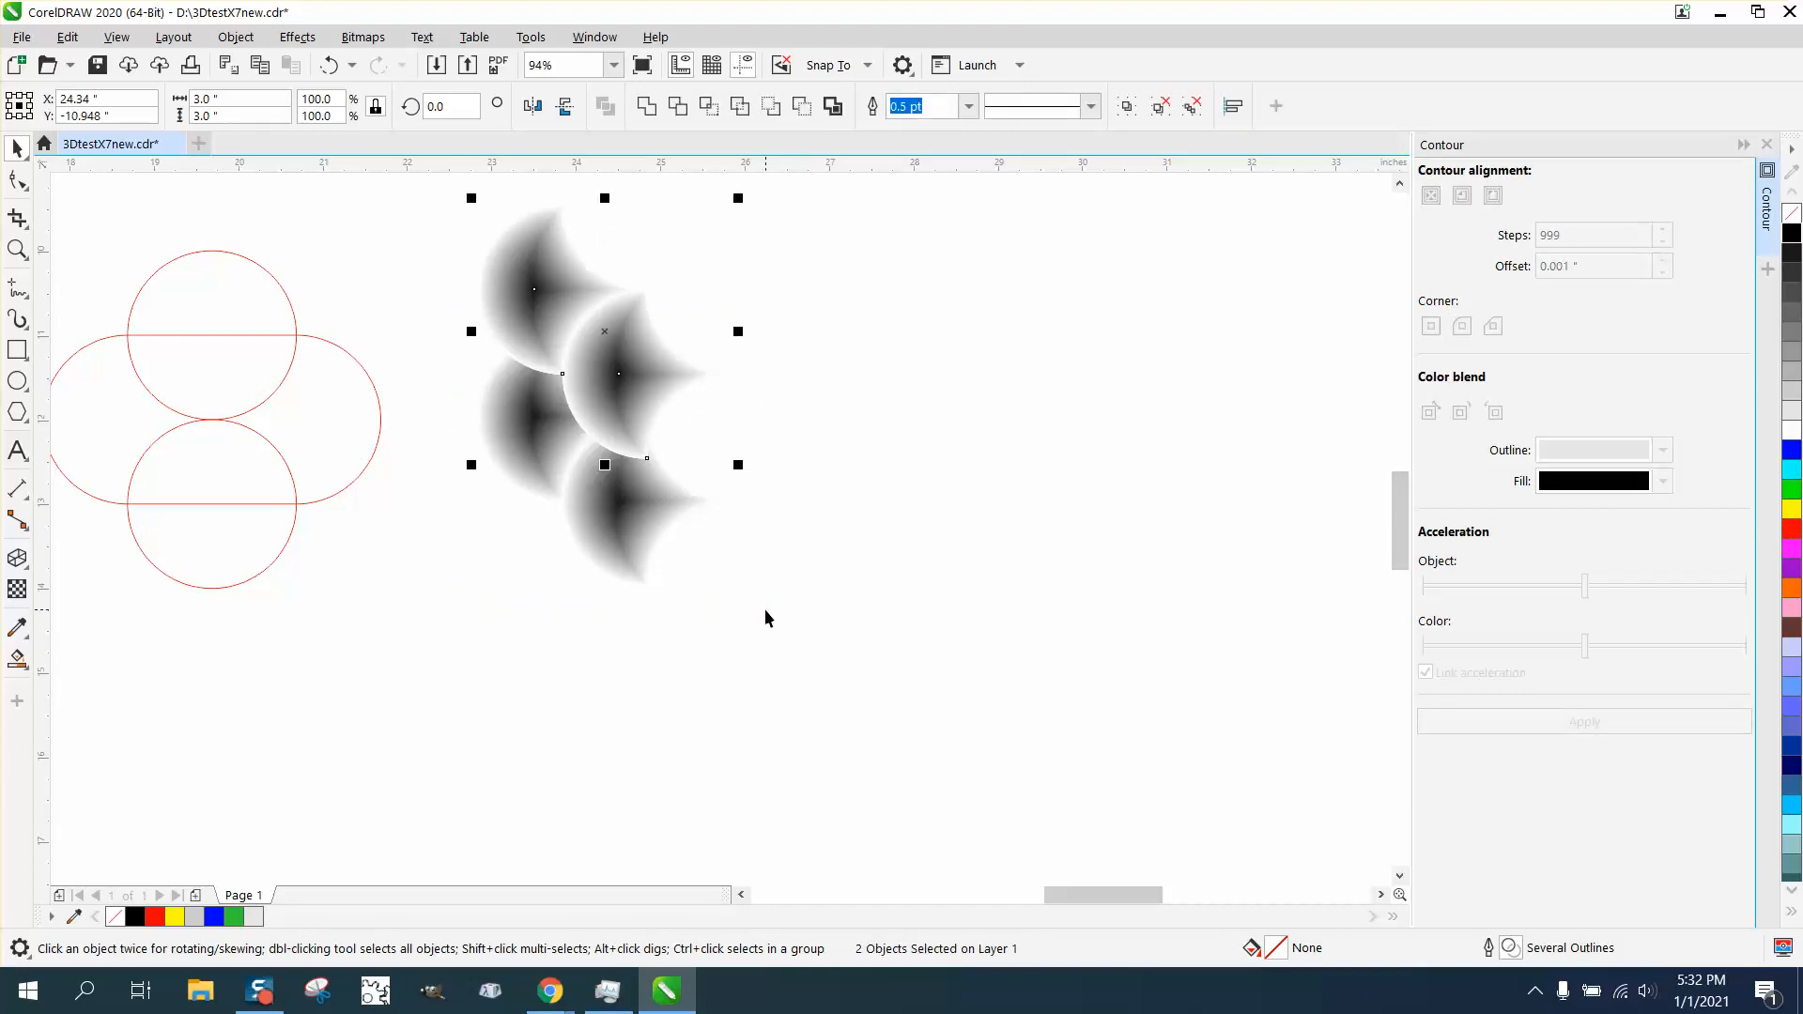
pyautogui.press('Right')
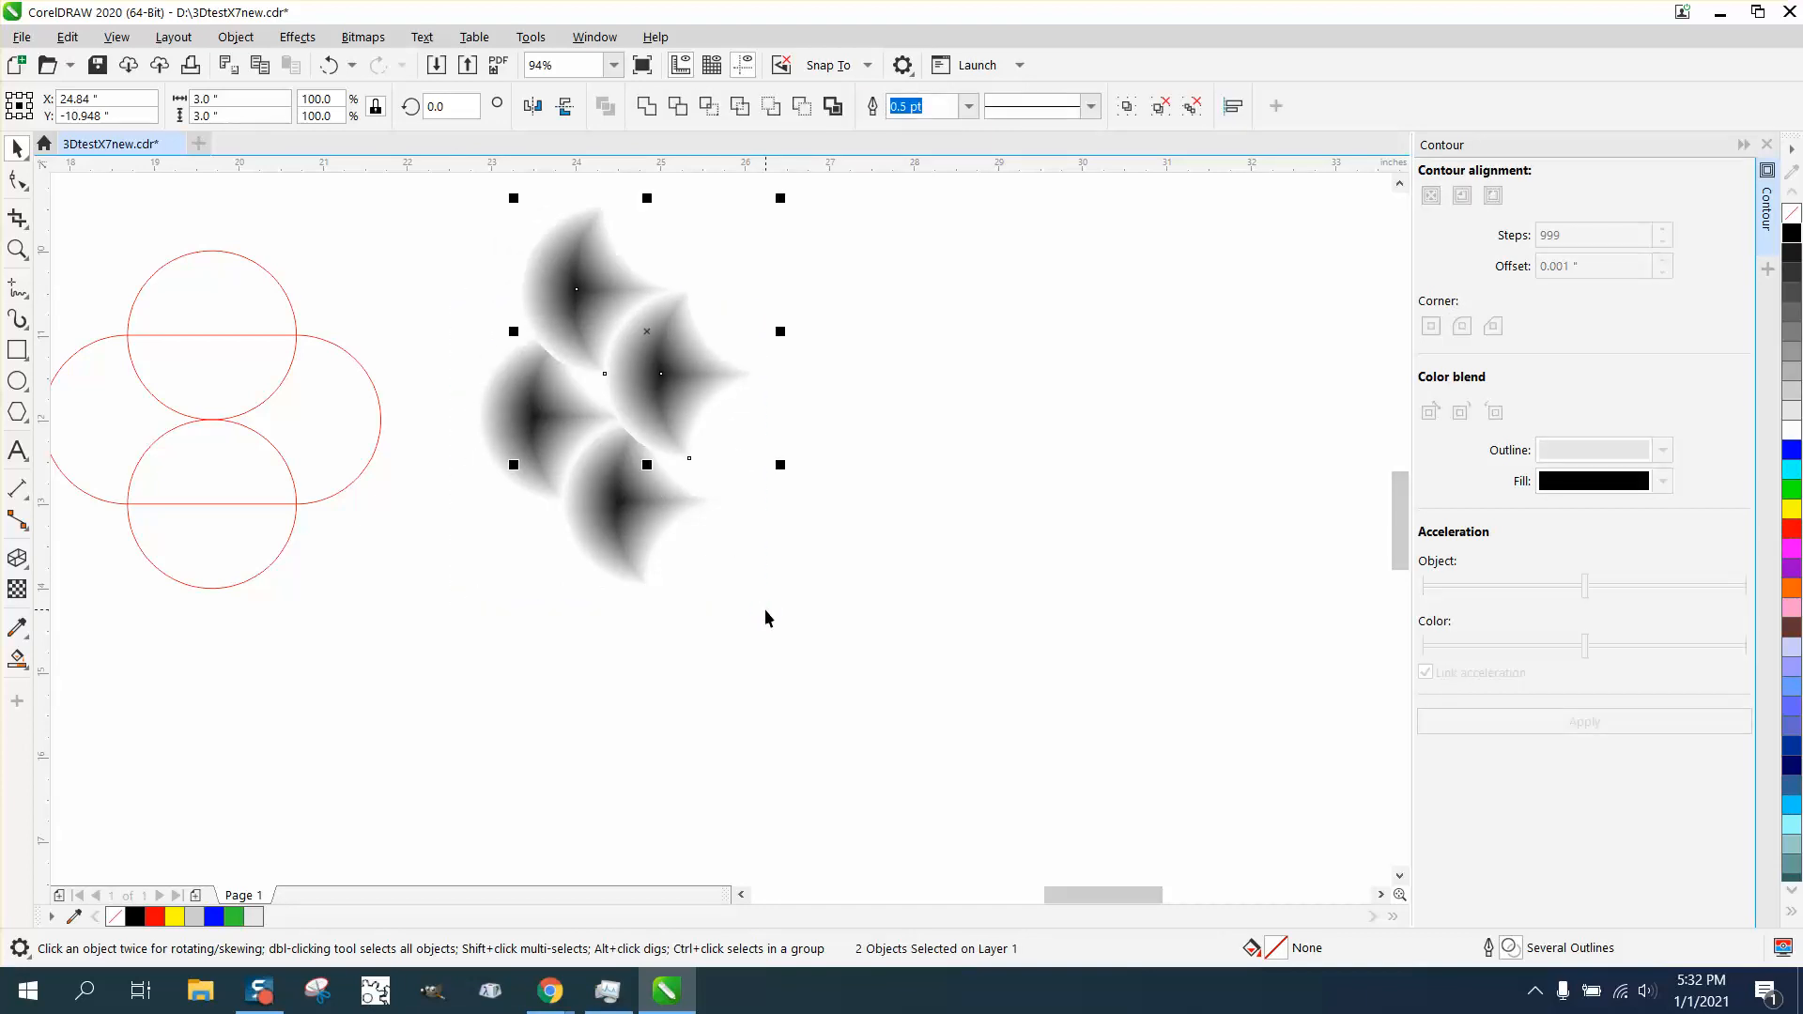
pyautogui.press('Right')
pyautogui.press('Down')
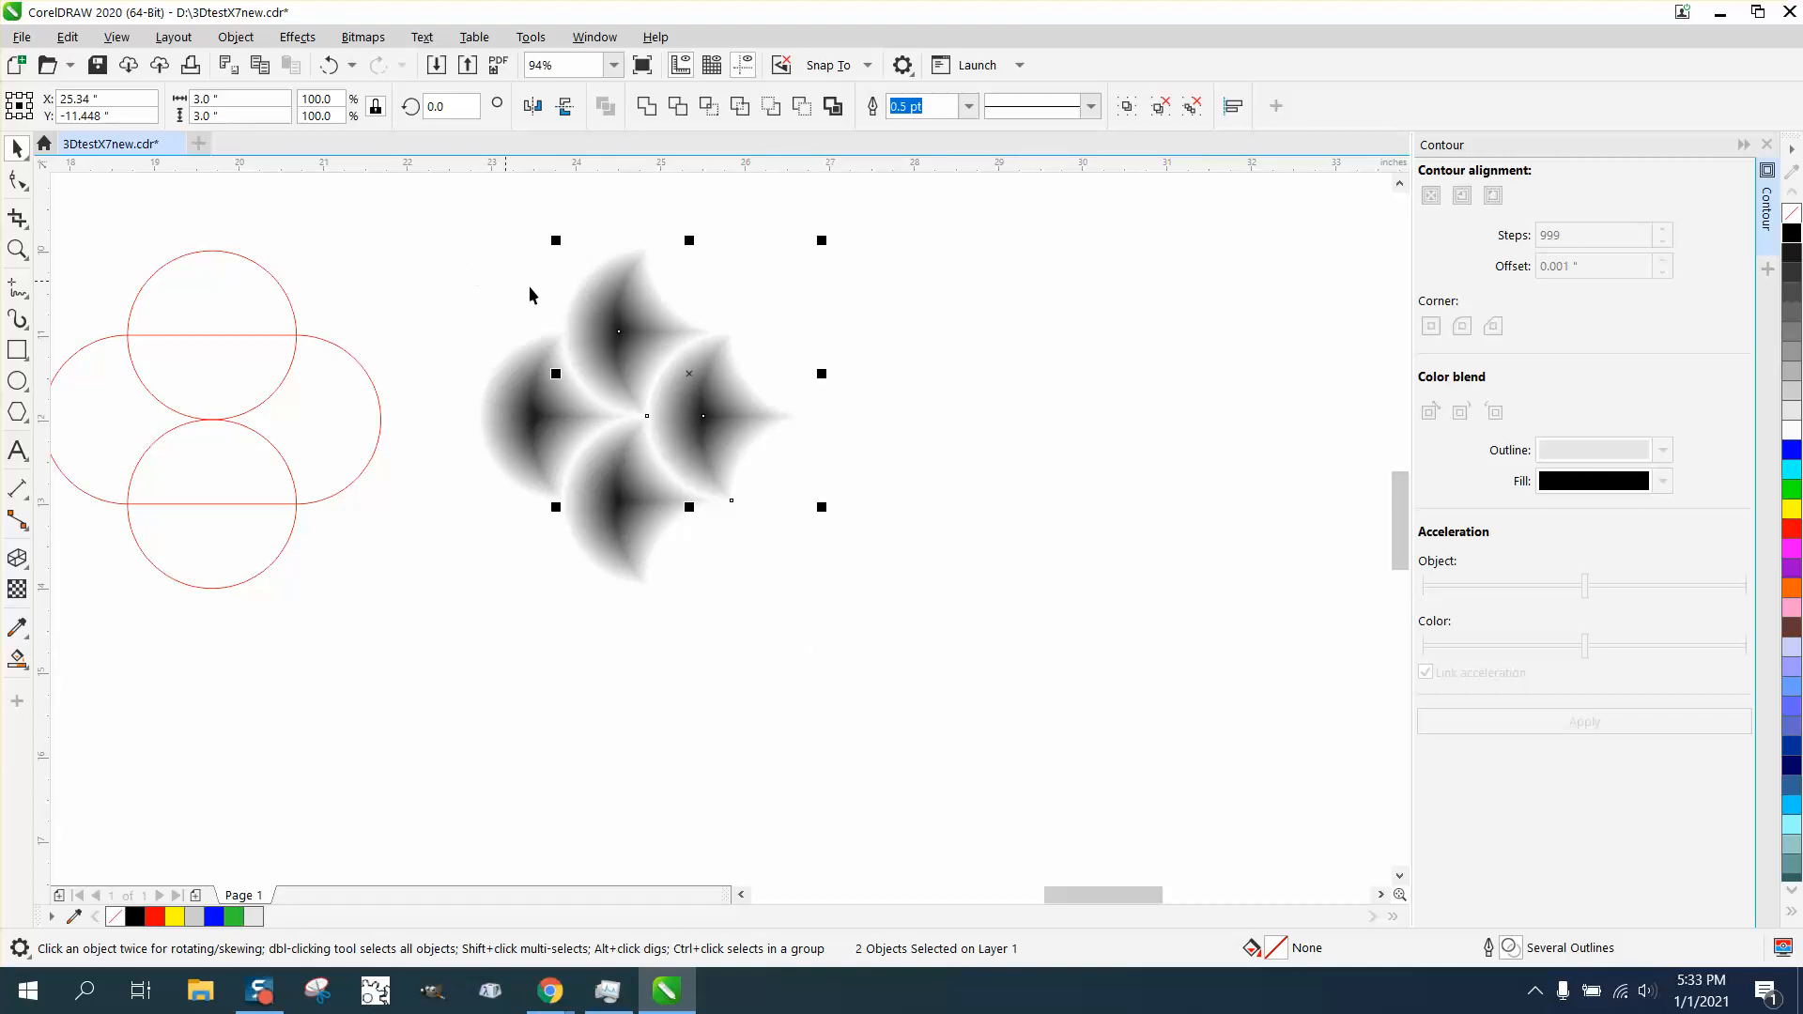
# - Set the nudge distance to 1 inch and group the four gradient shapes
pyautogui.click(528, 261)
pyautogui.click(721, 106)
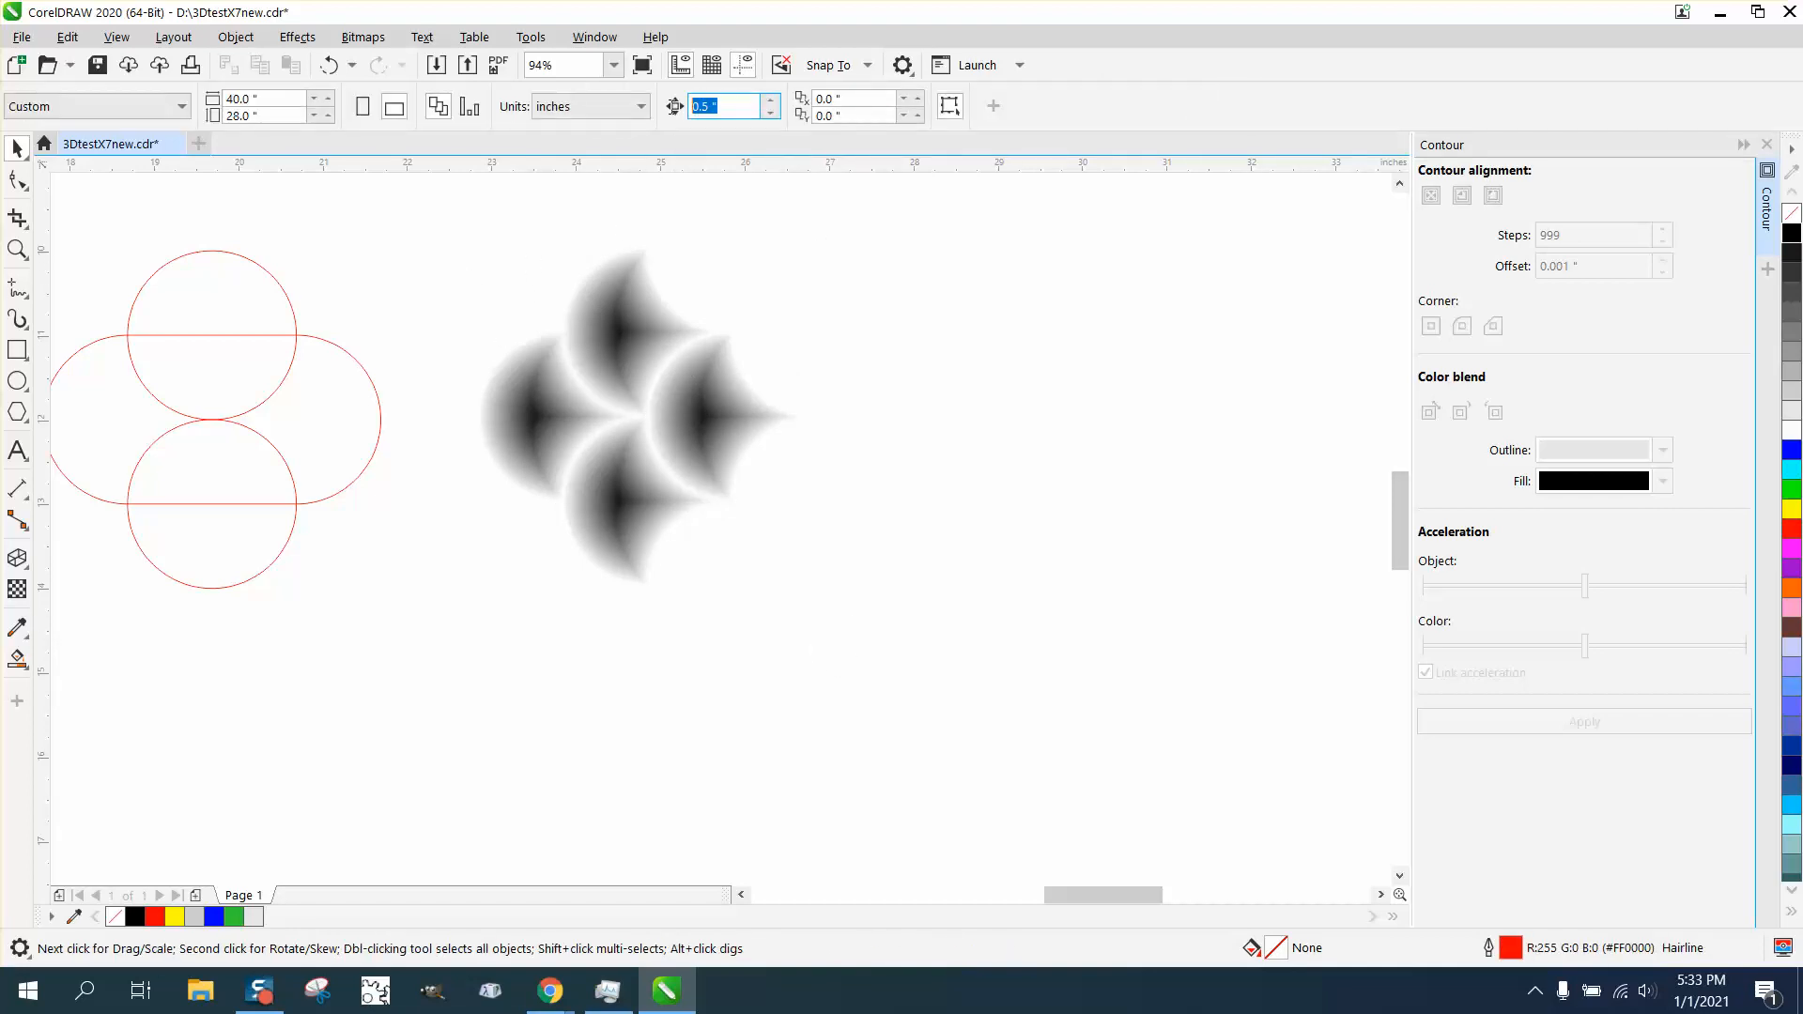
pyautogui.write('1')
pyautogui.moveTo(385, 223); pyautogui.dragTo(961, 663)
pyautogui.hotkey('ctrl', 'g')
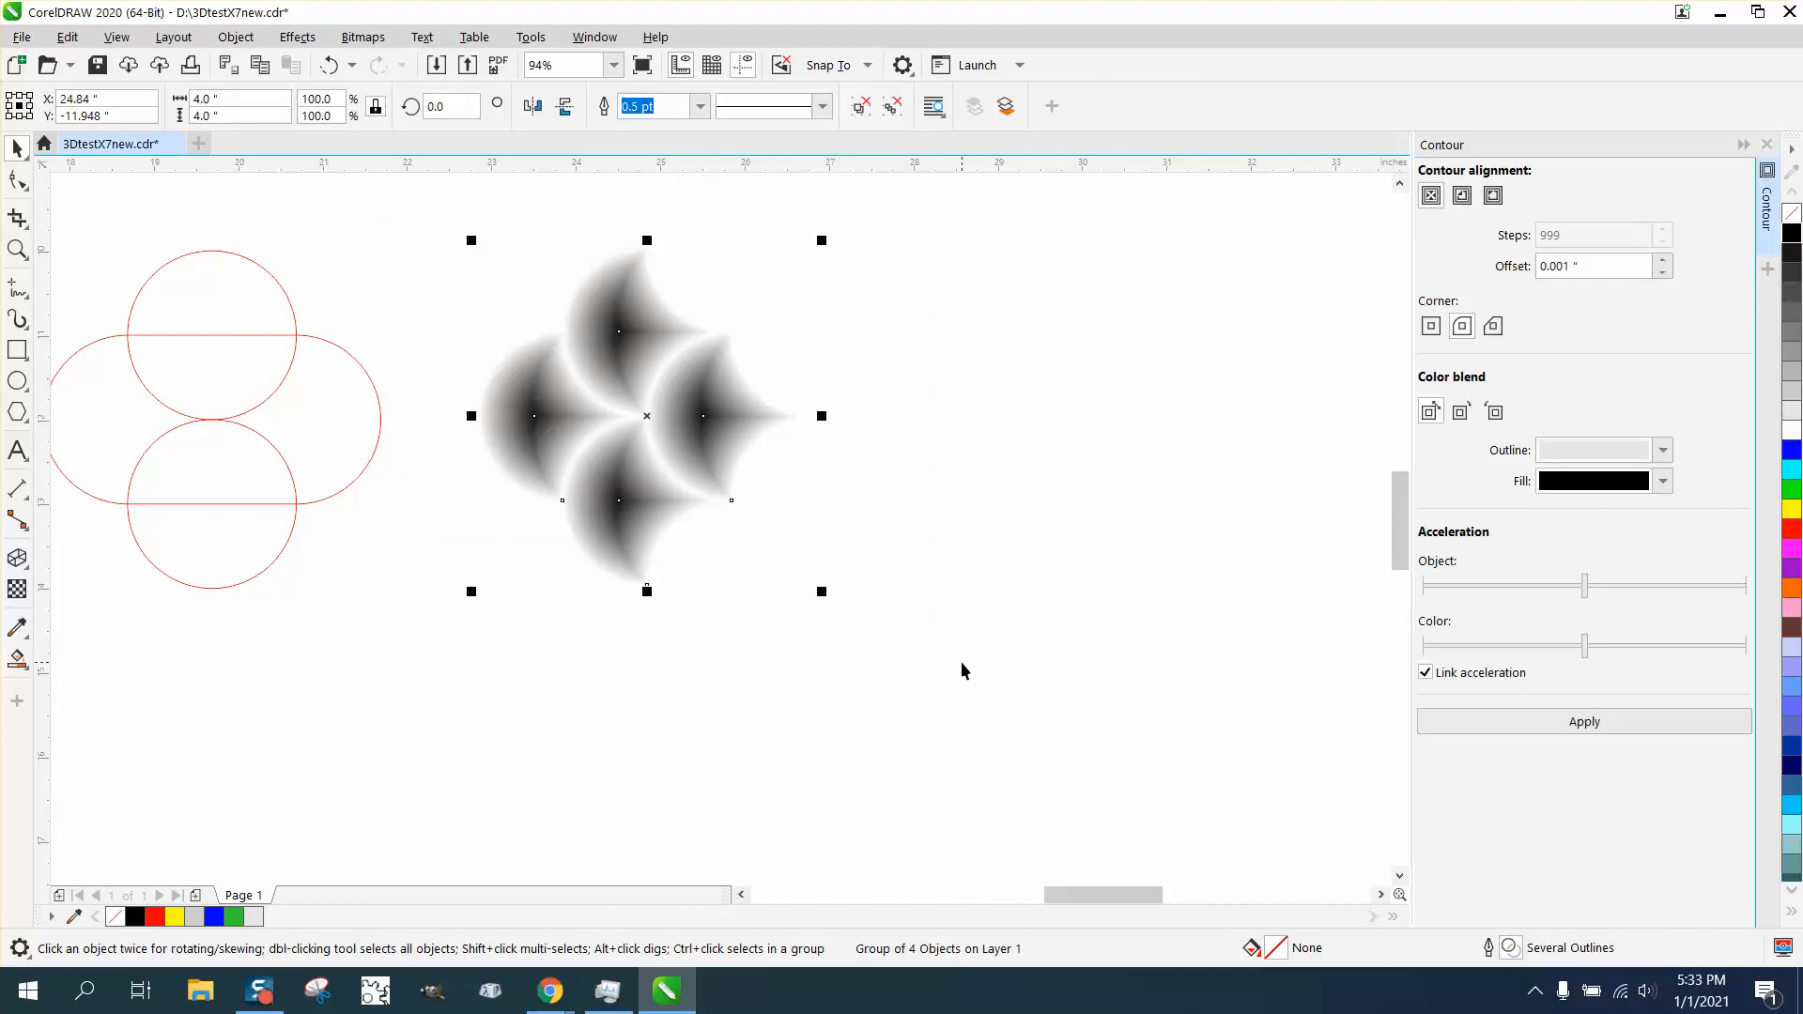
# - Duplicate the four-shape group and place the copy 2 inches down and 2 inches to the right
pyautogui.press('KP_Add')
pyautogui.press('Down')
pyautogui.press('Down')
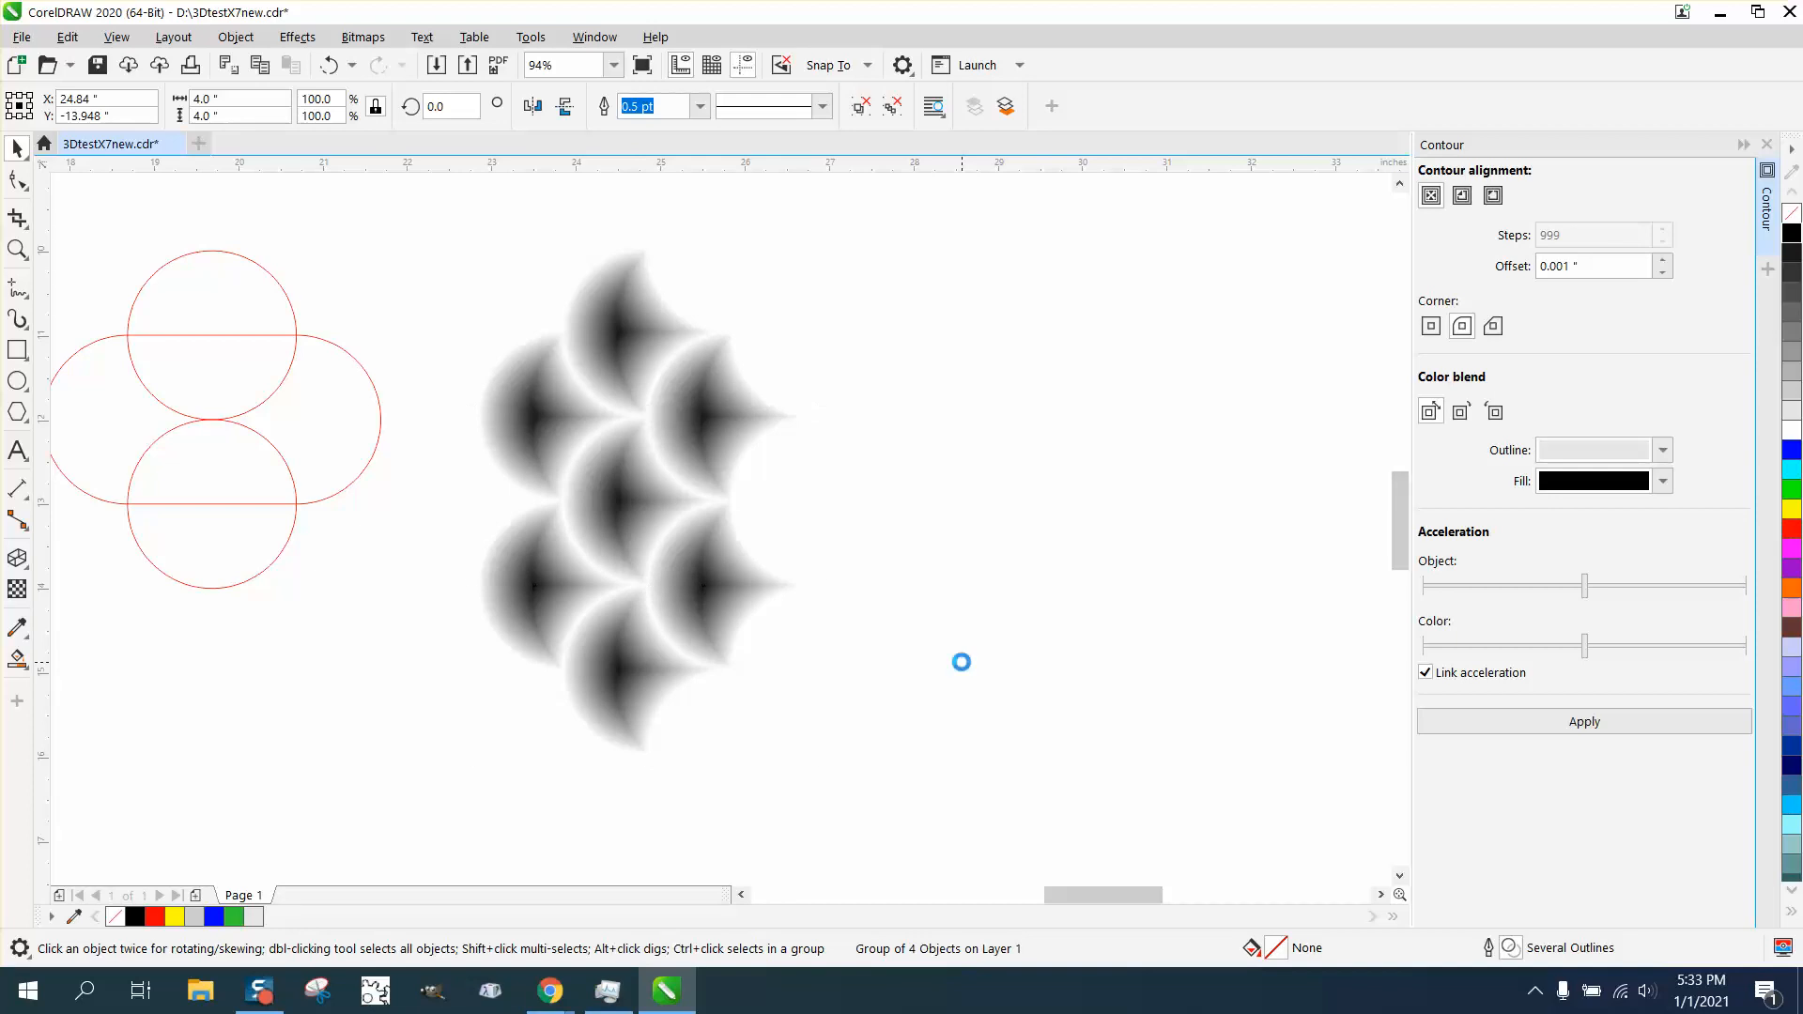
pyautogui.press('Right')
pyautogui.press('Right')
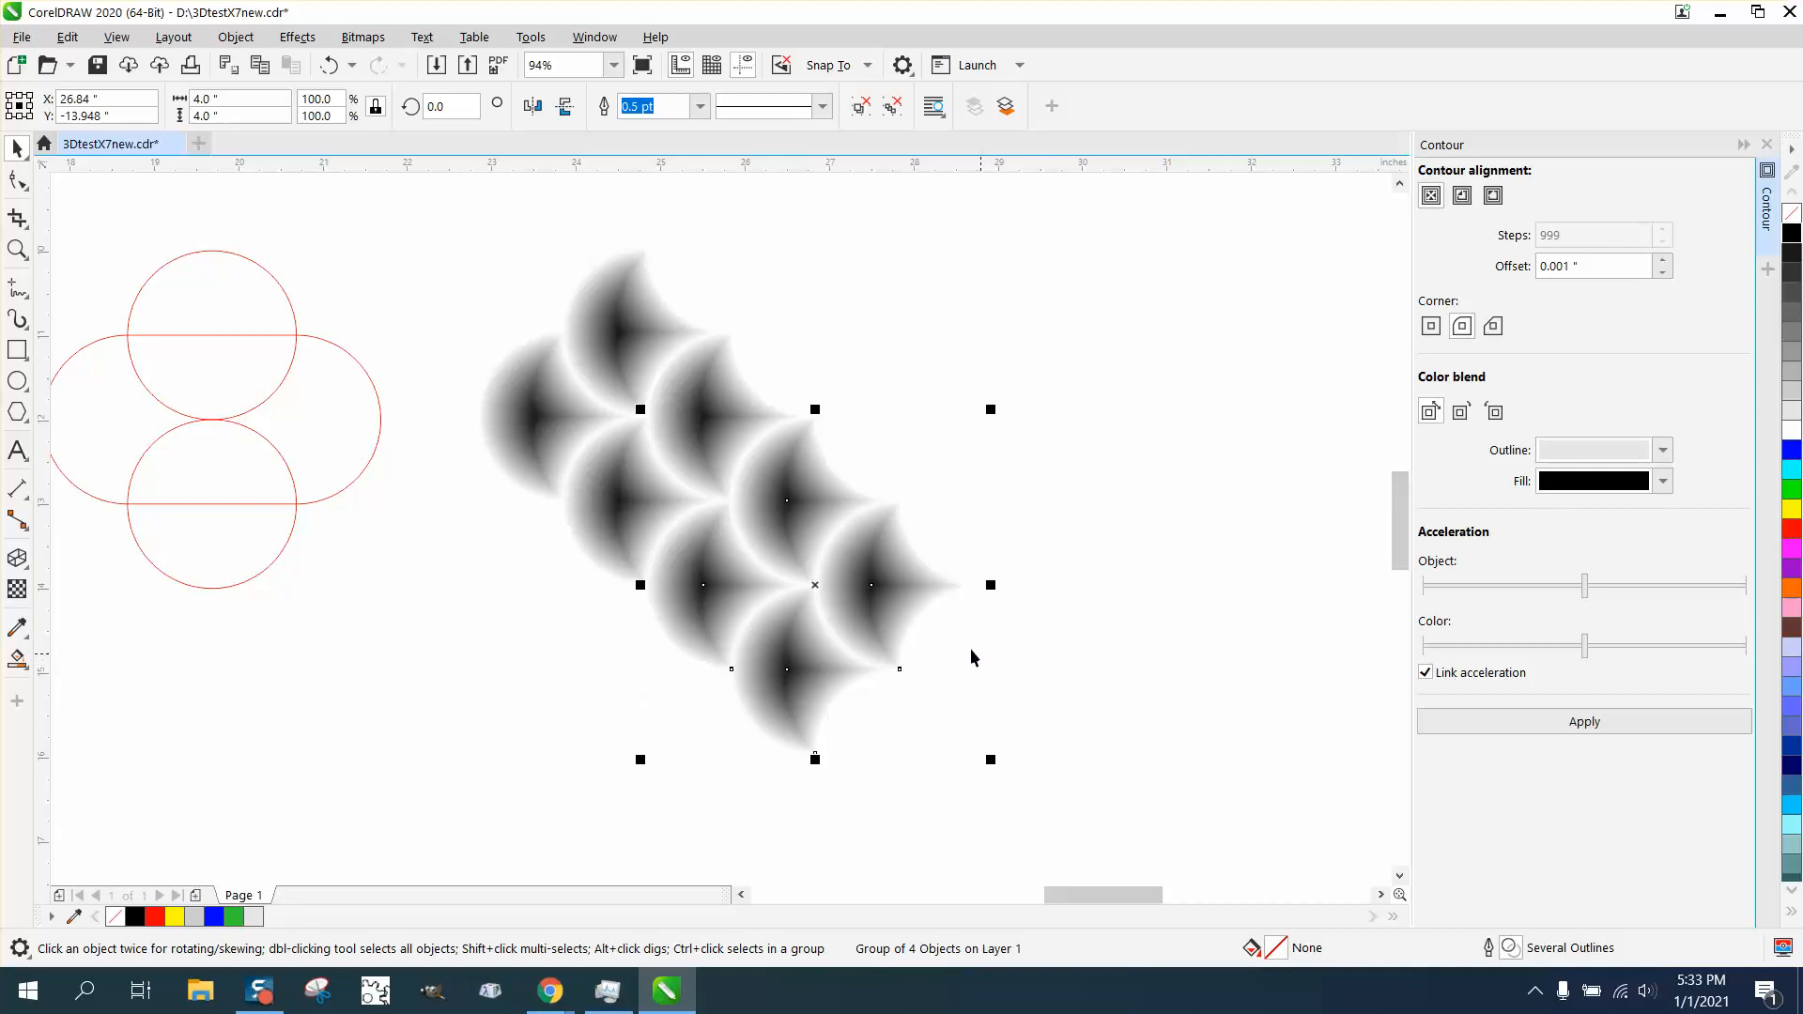
# - Duplicate both four-shape groups together and place the copies 4 inches to the right
pyautogui.moveTo(450, 240); pyautogui.dragTo(1103, 822)
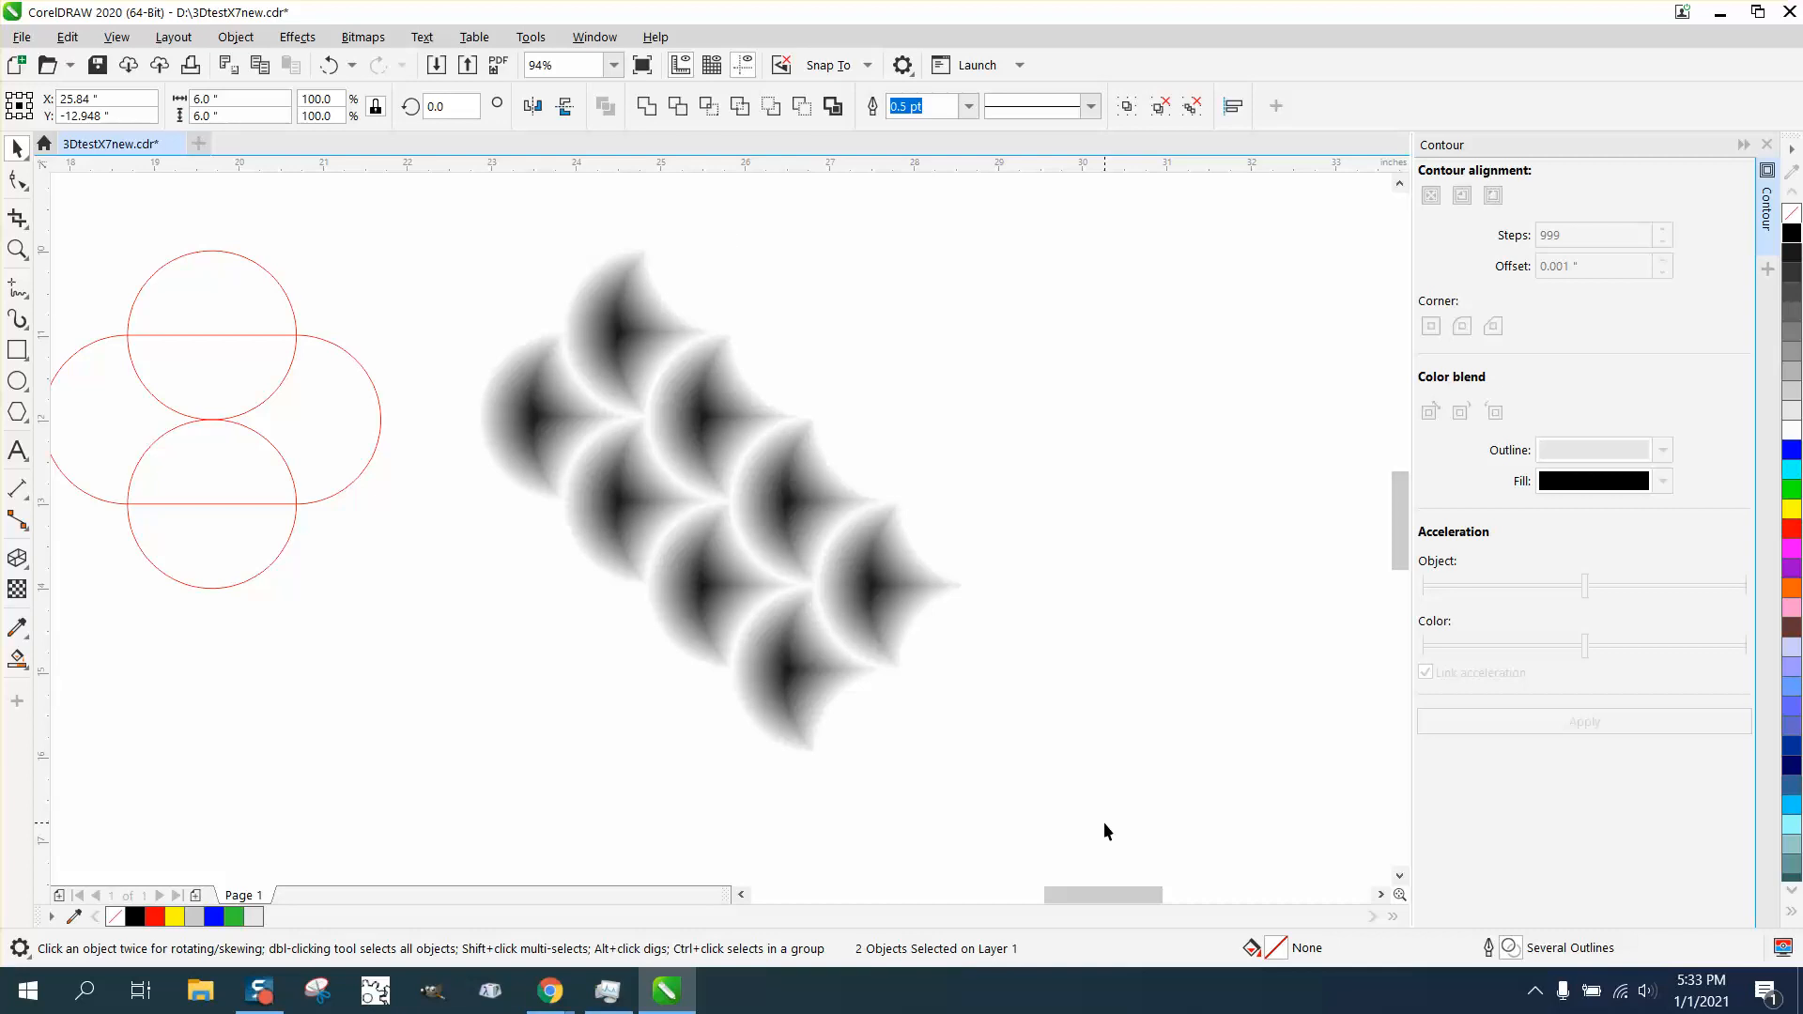
pyautogui.press('KP_Add')
pyautogui.press('Right')
pyautogui.press('Right')
pyautogui.press('Right')
pyautogui.press('Right')
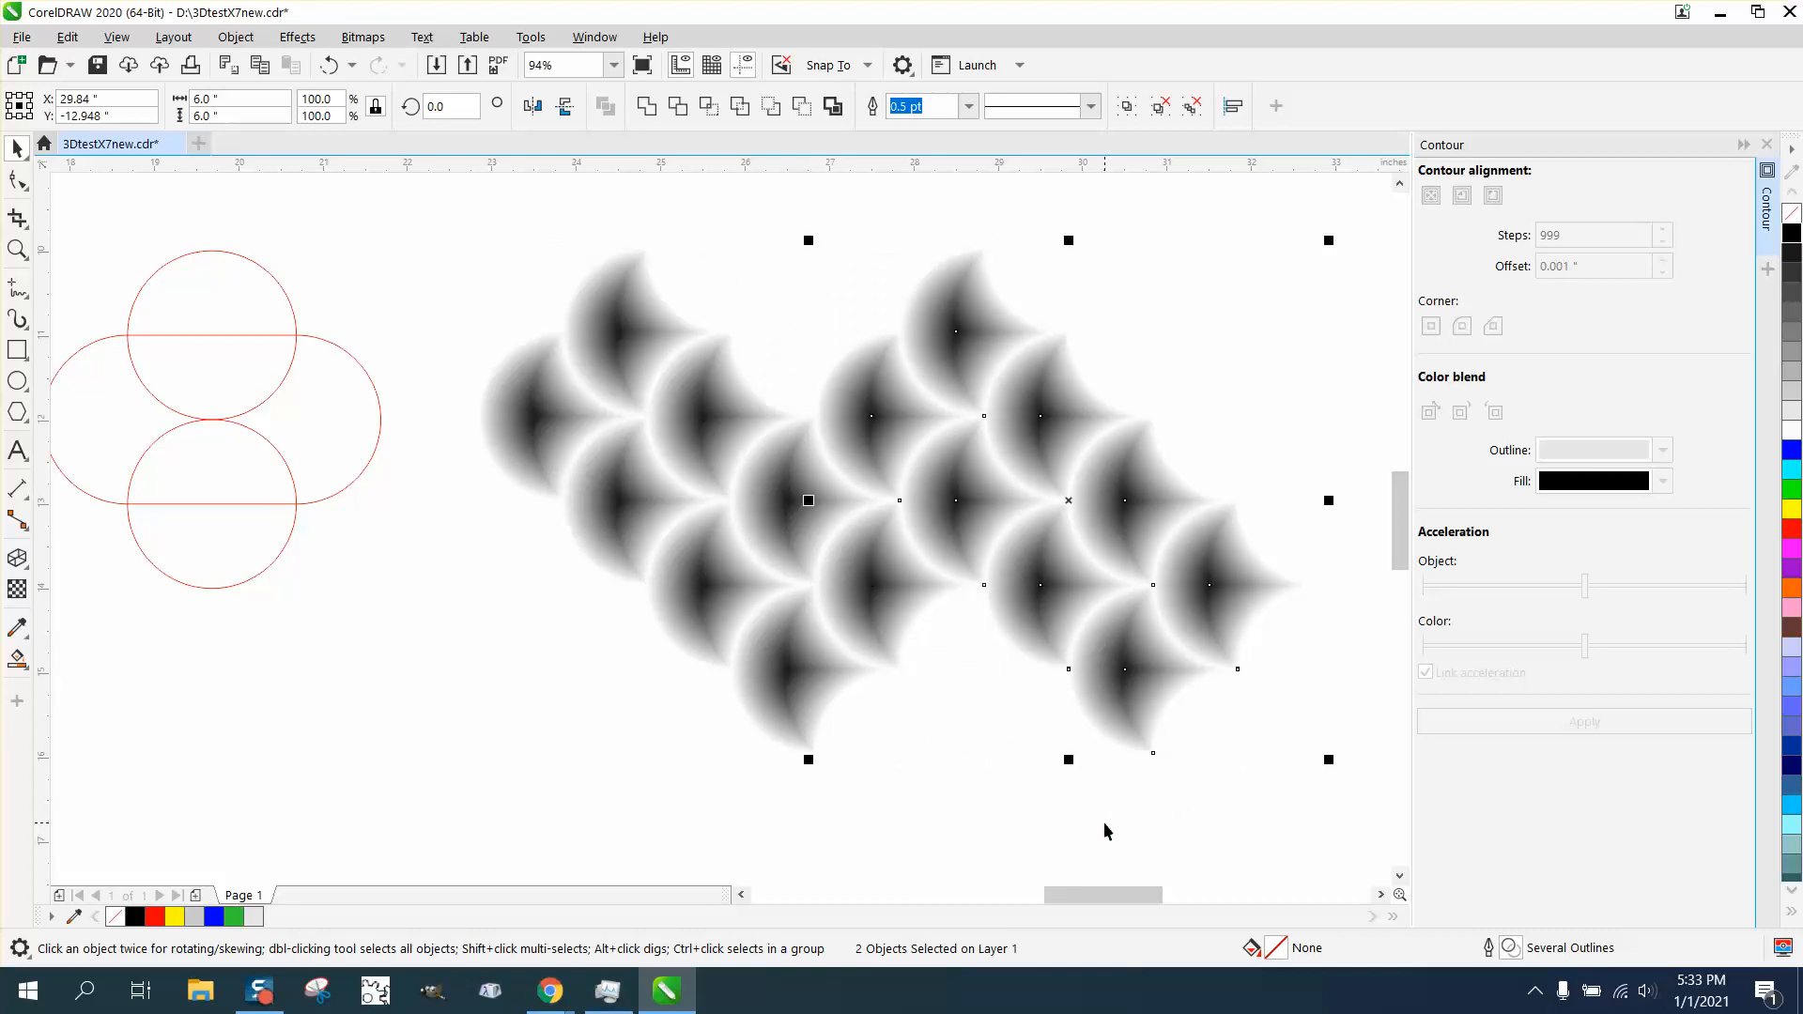
# - Move each of the two copied groups 1 inch up and 1 inch left to interlock with the original scales
pyautogui.click(1128, 332)
pyautogui.click(983, 334)
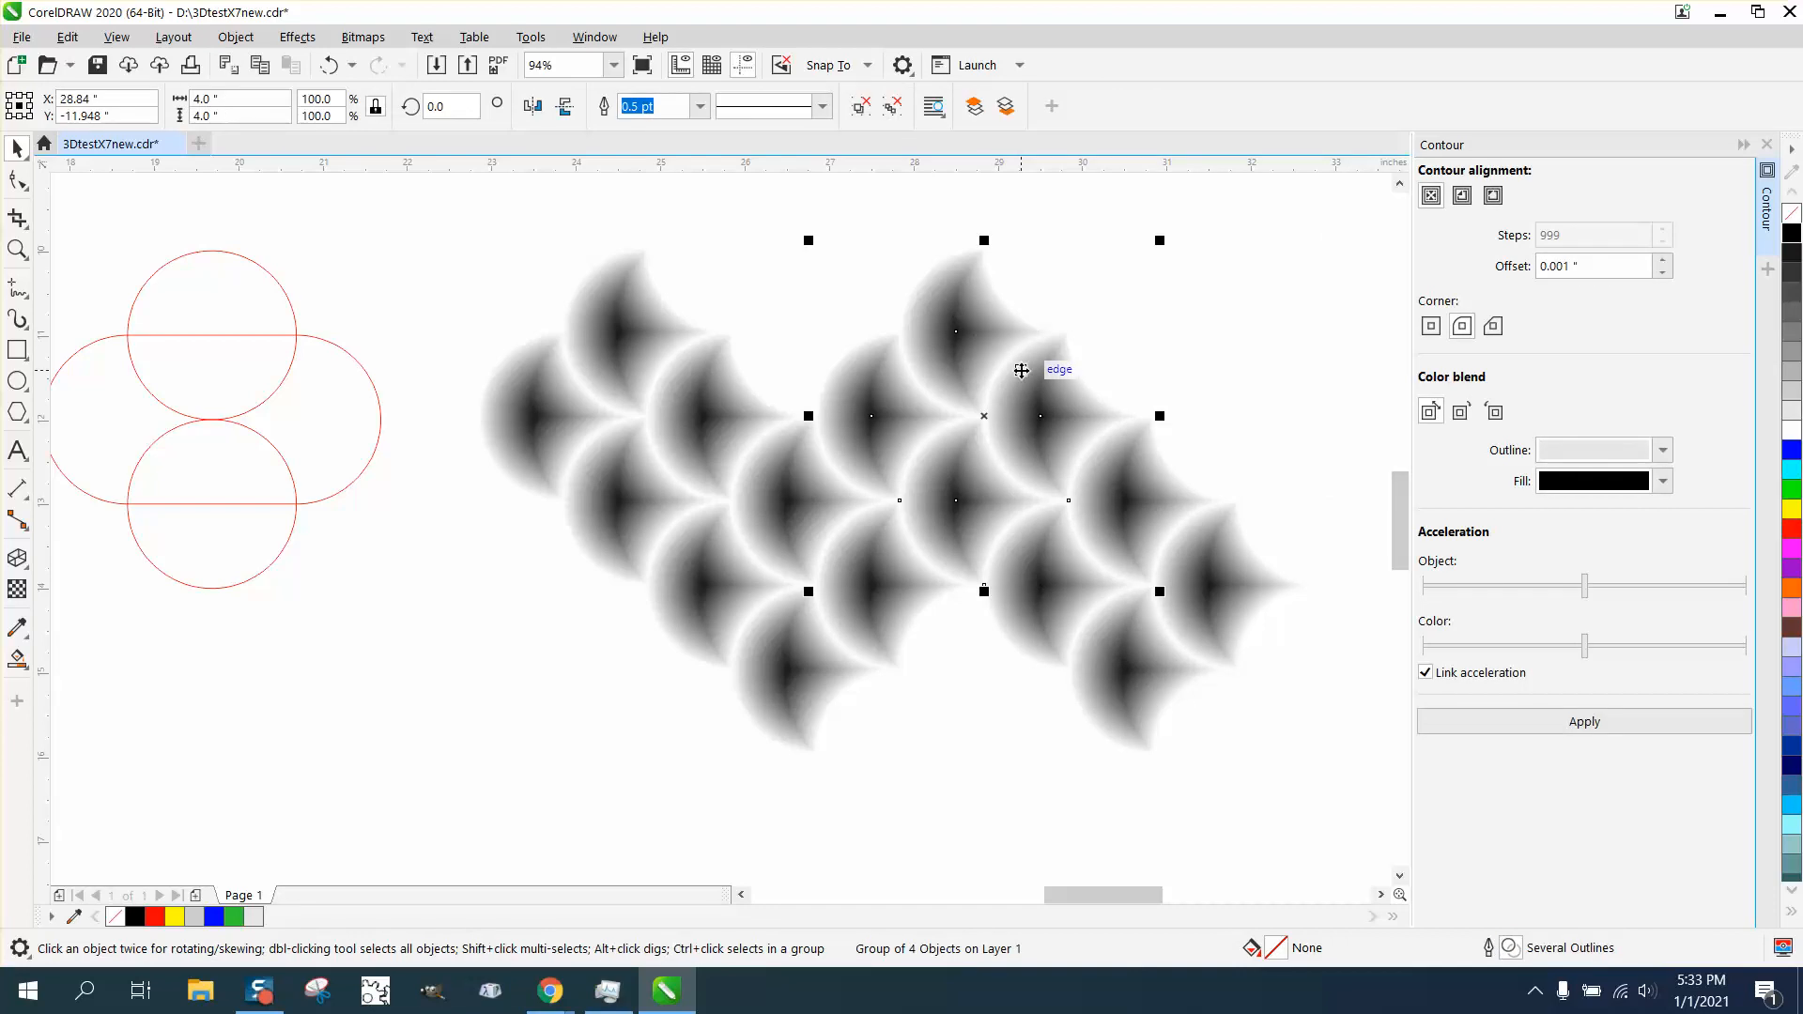
pyautogui.press('Up')
pyautogui.press('Left')
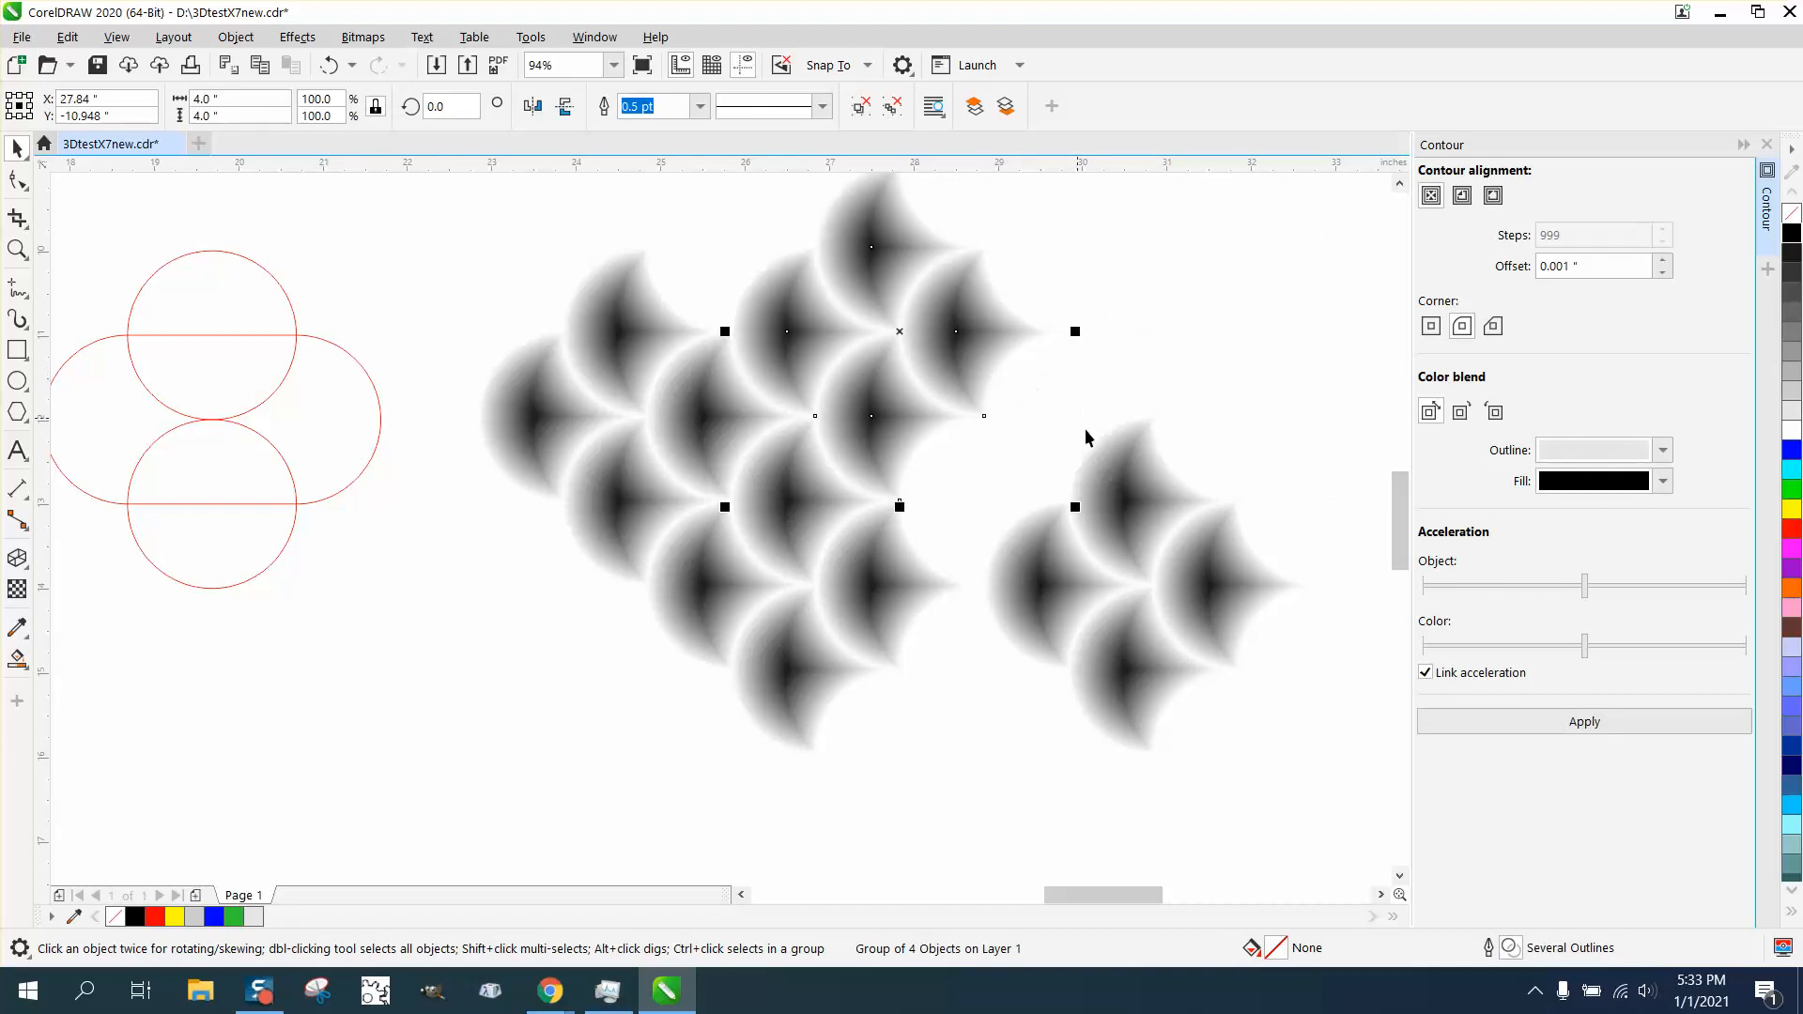
pyautogui.click(1154, 496)
pyautogui.press('Up')
pyautogui.press('Left')
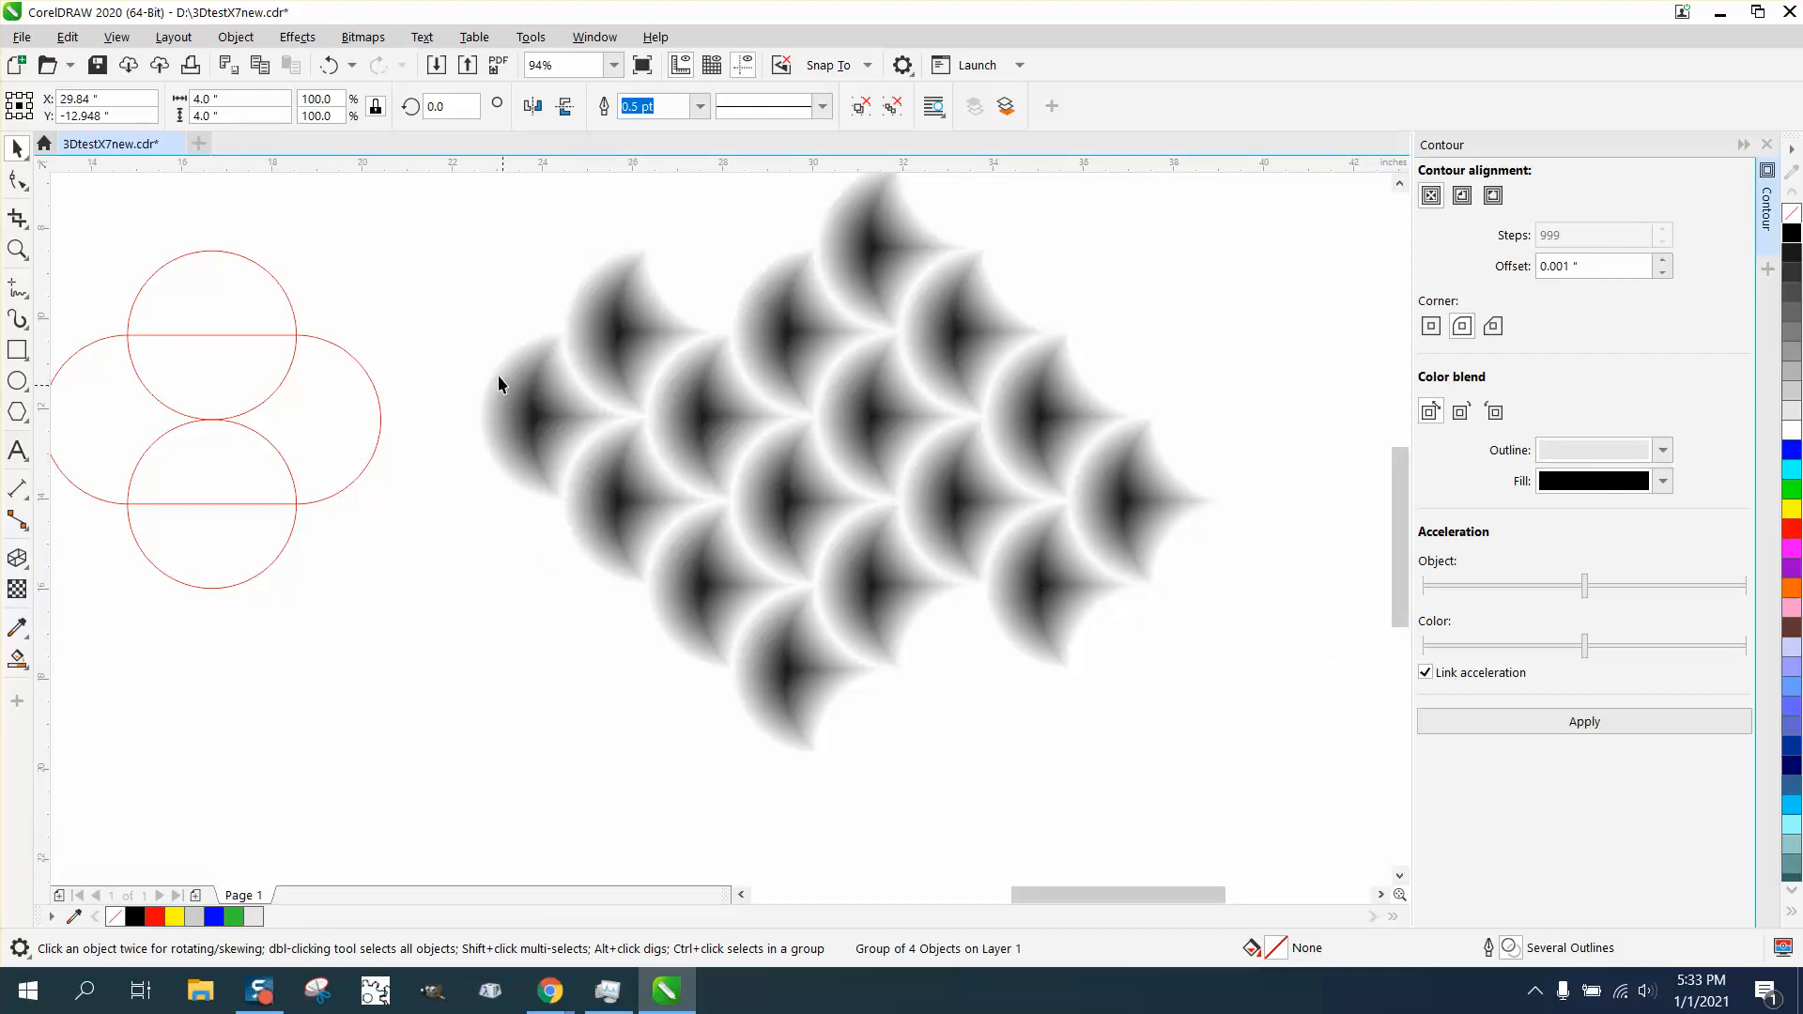
# - Duplicate all four scale groups together and fit the copy 5 inches below and 1 inch to the right of the originals
pyautogui.scroll(-3, 463, 285)
pyautogui.moveTo(444, 242); pyautogui.dragTo(1026, 657)
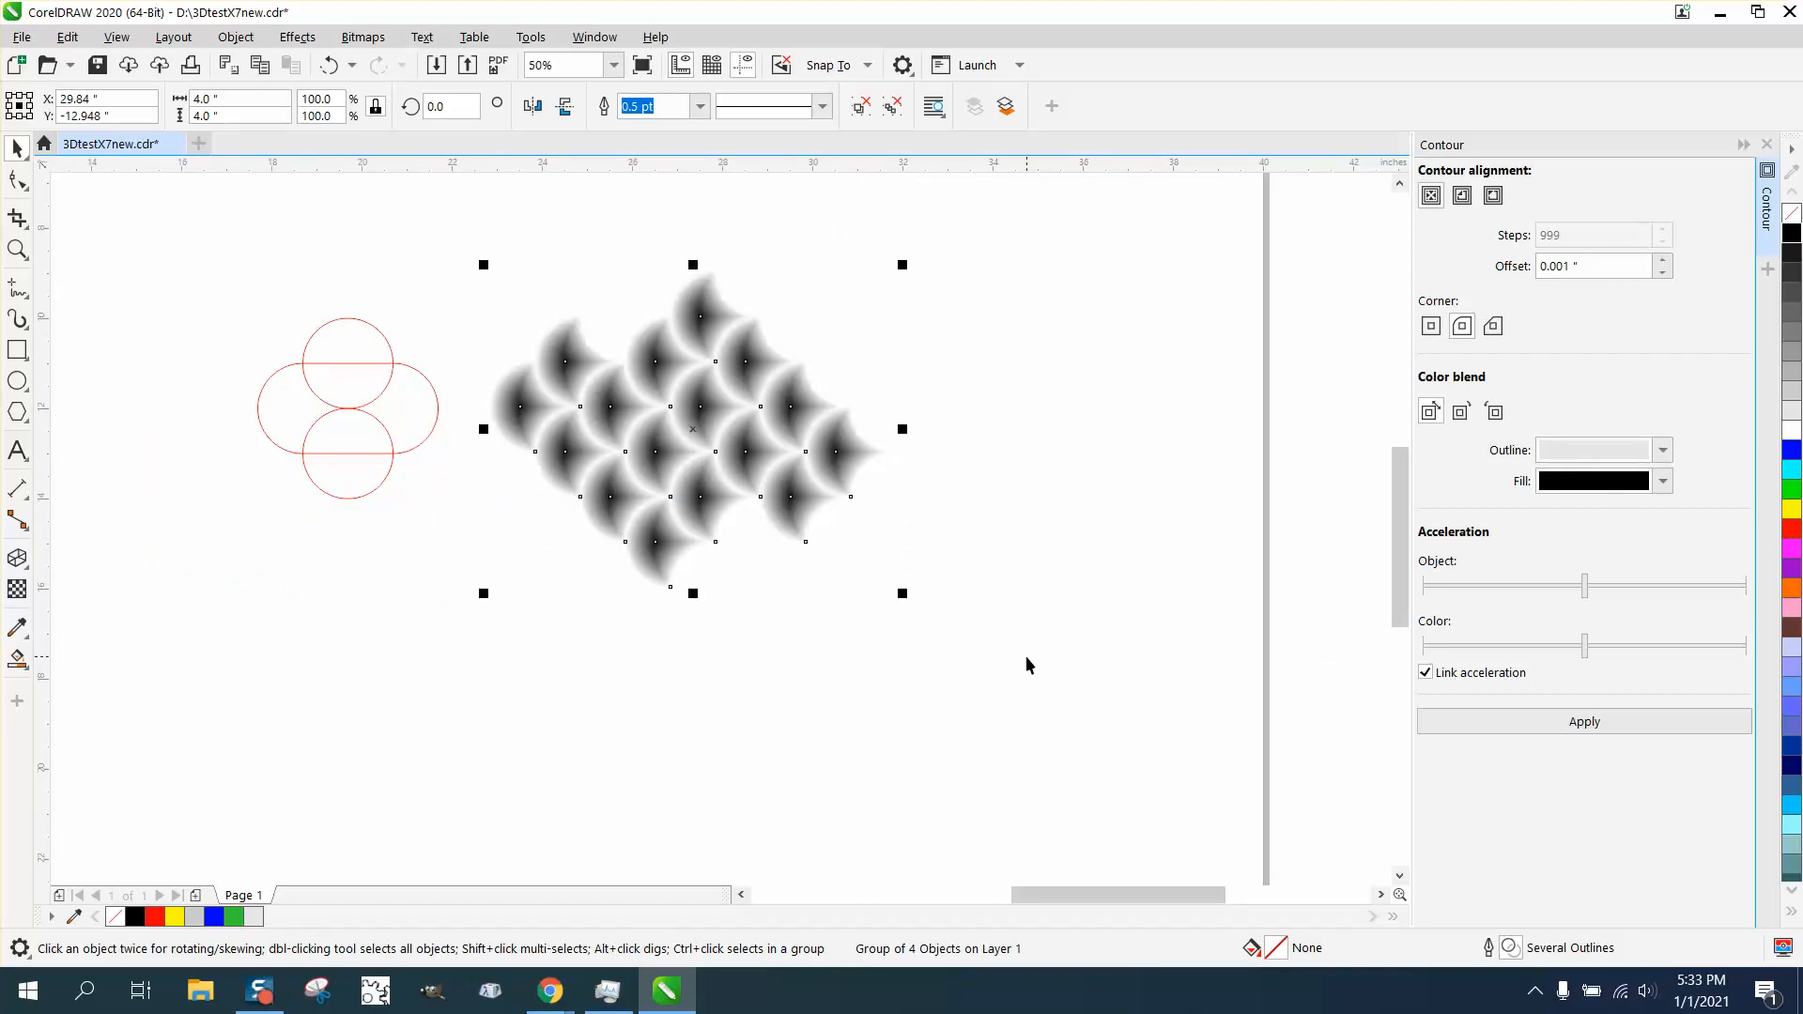
pyautogui.press('+')
pyautogui.press('Down')
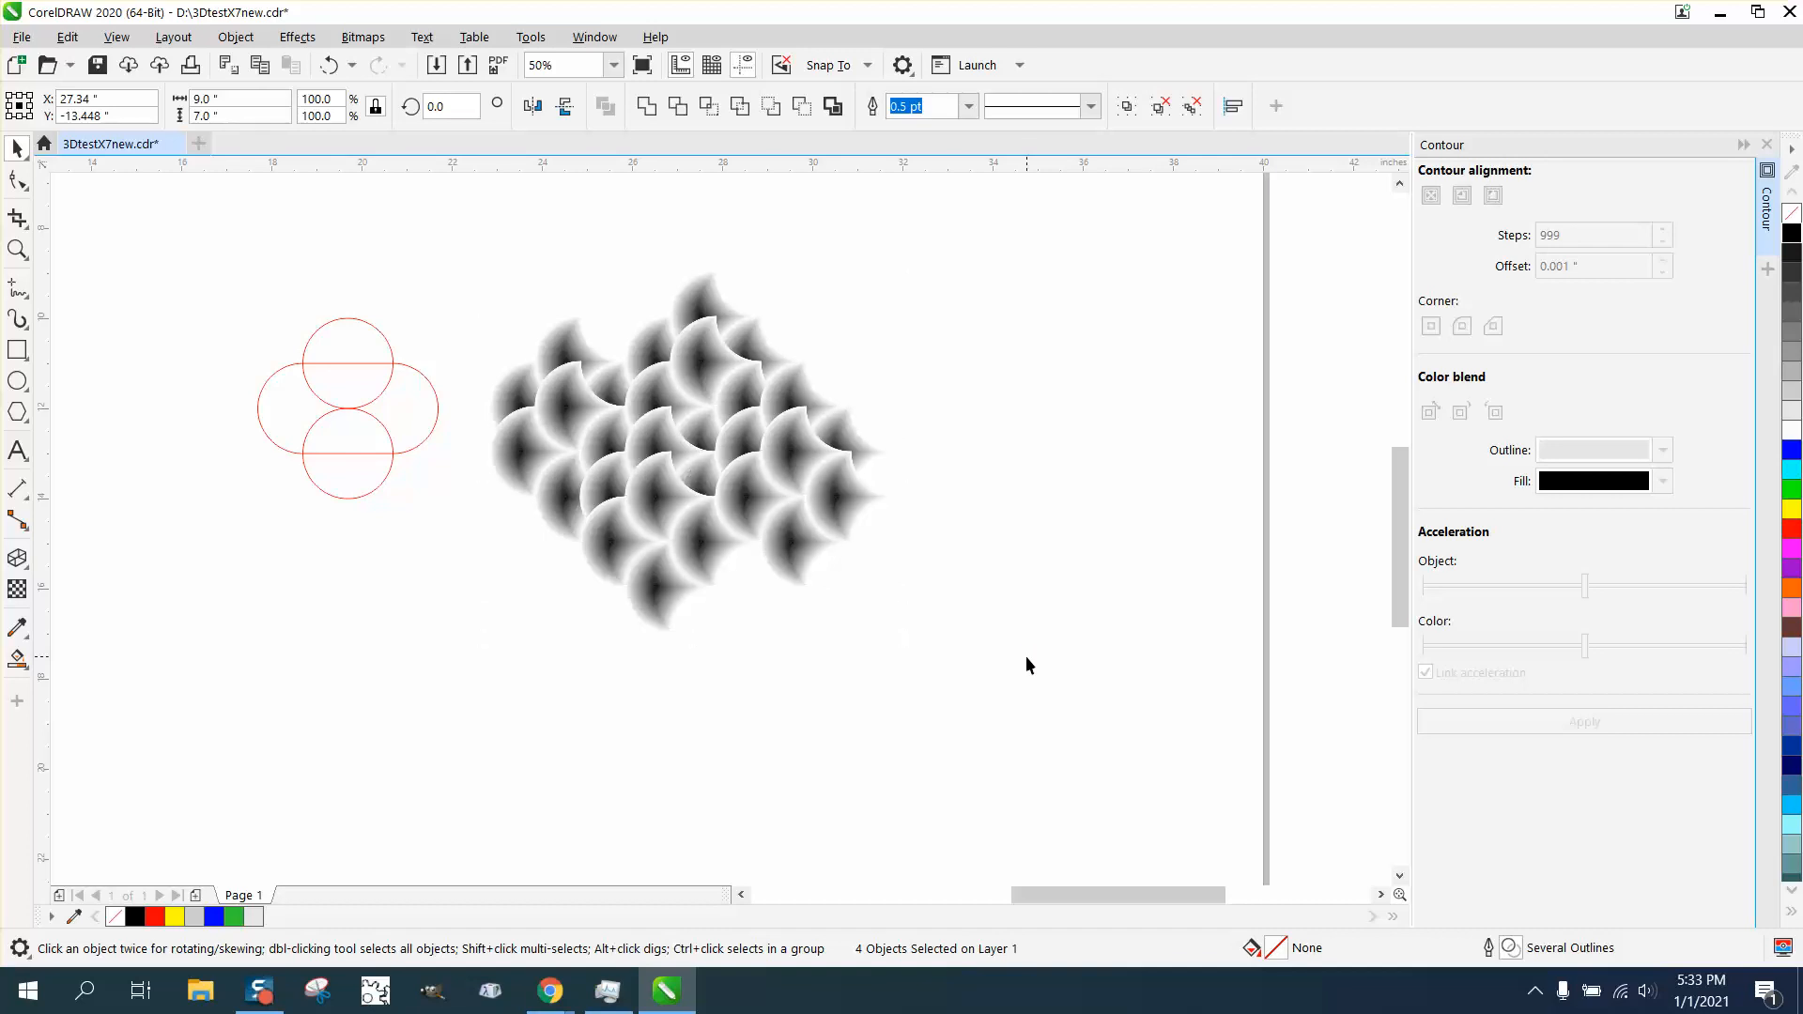
pyautogui.press('Down')
pyautogui.press('Down')
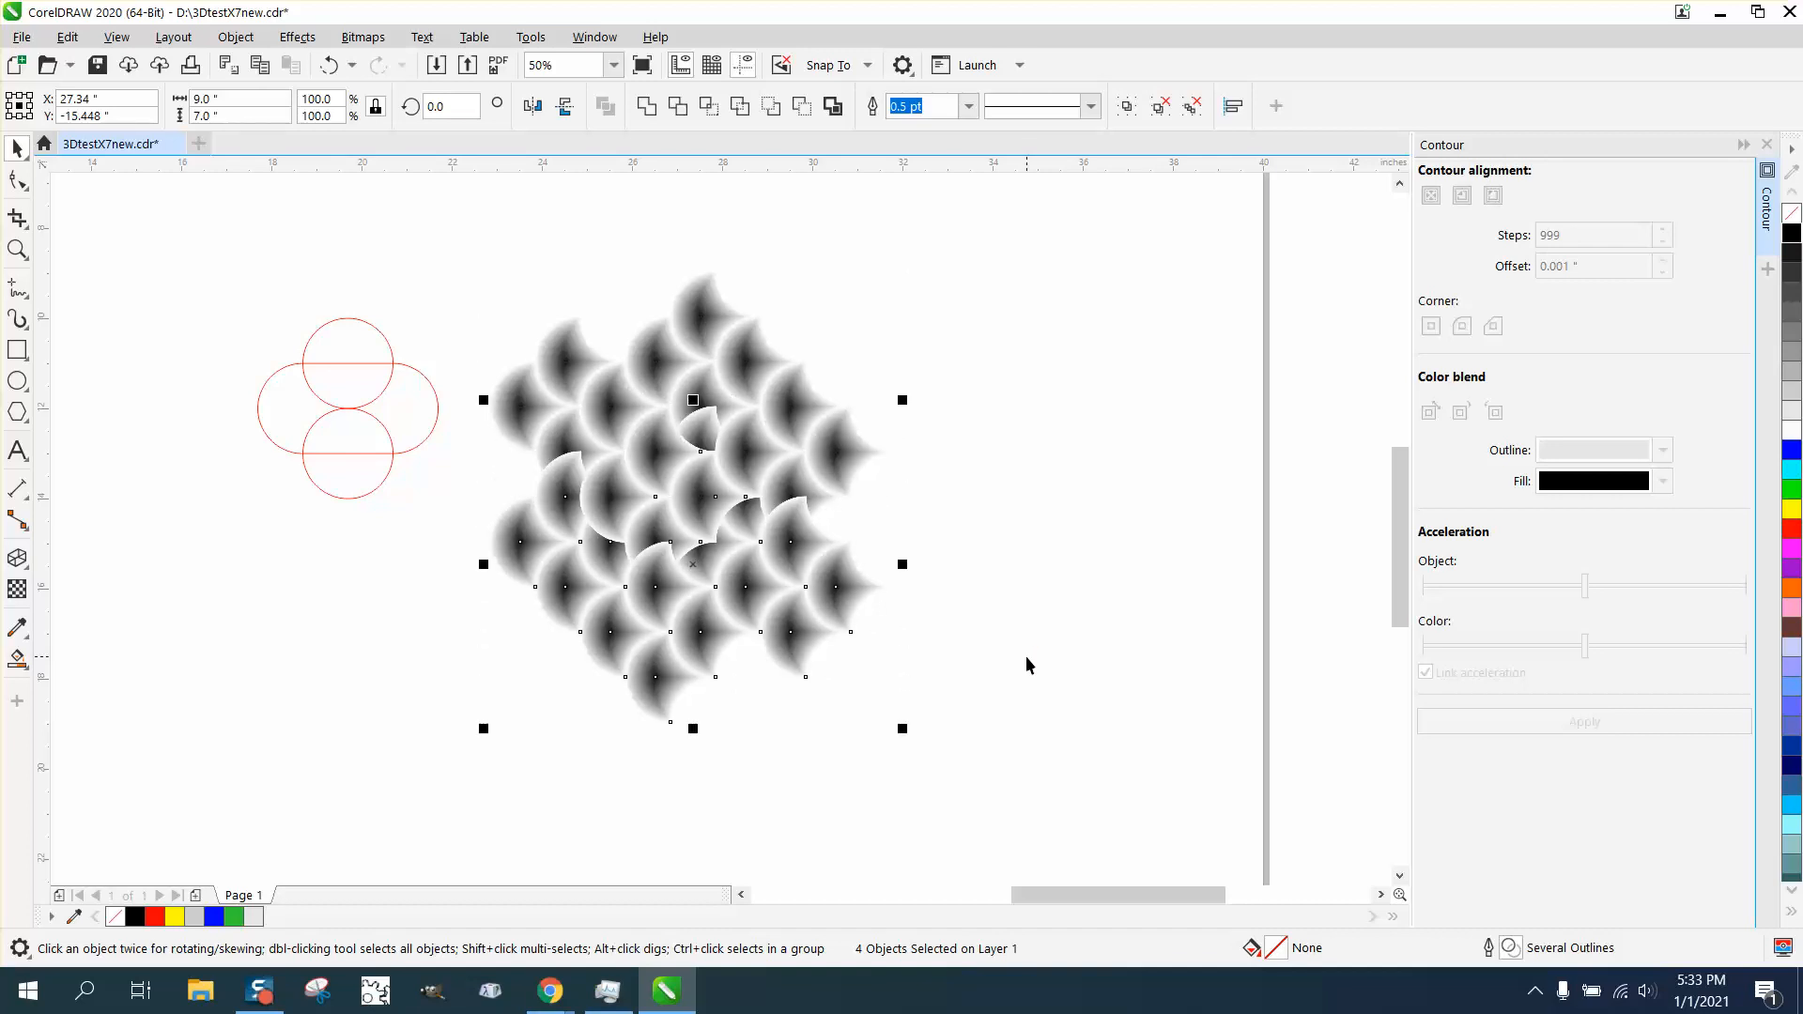
pyautogui.press('Down')
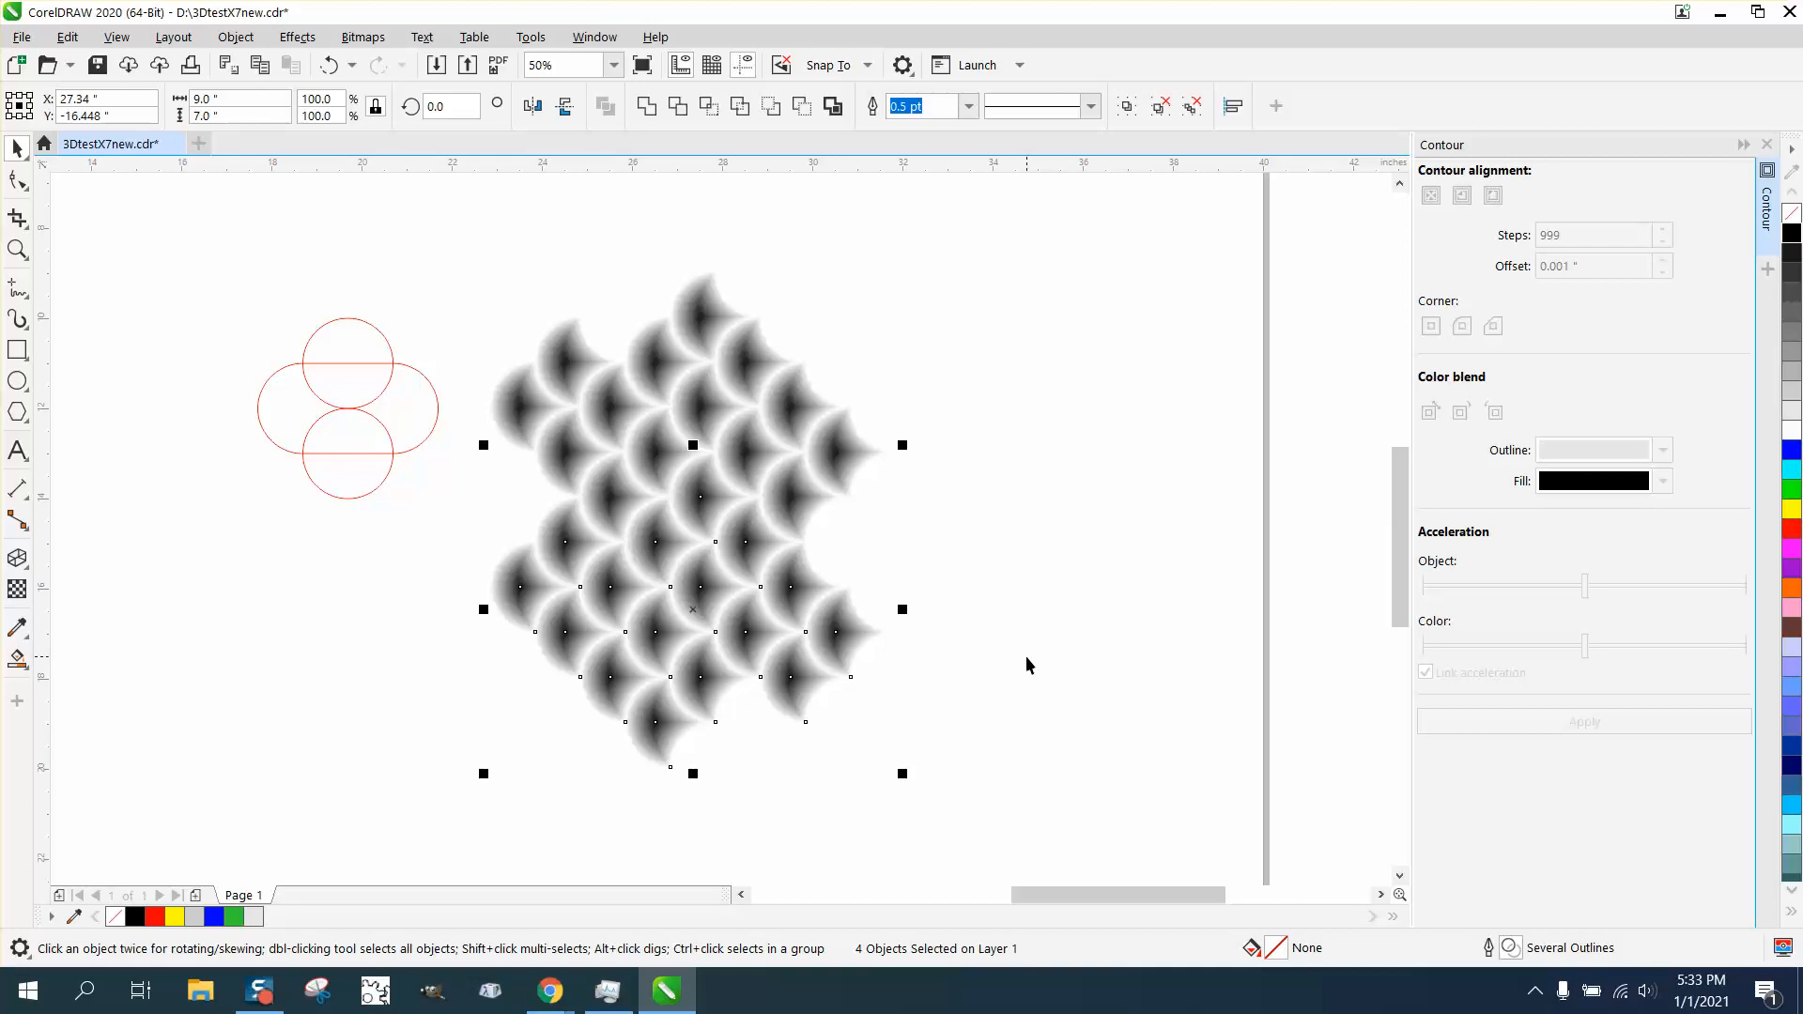
pyautogui.press('Right')
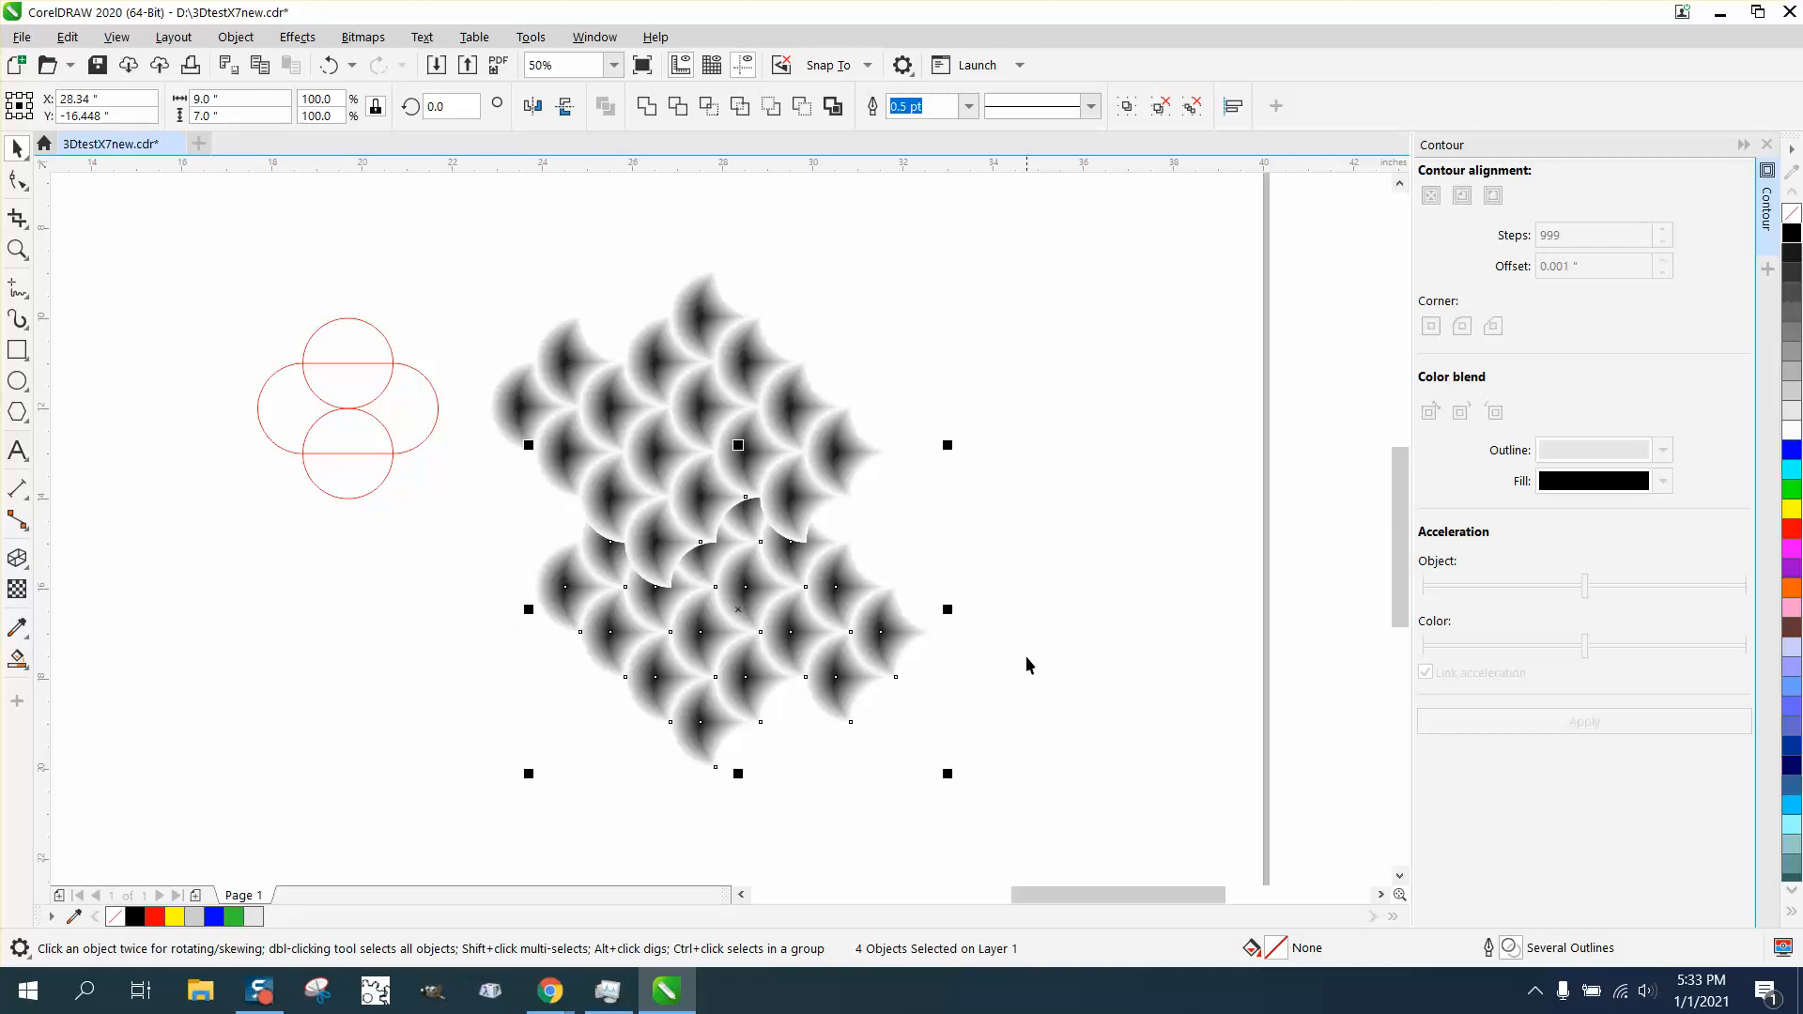
pyautogui.press('Down')
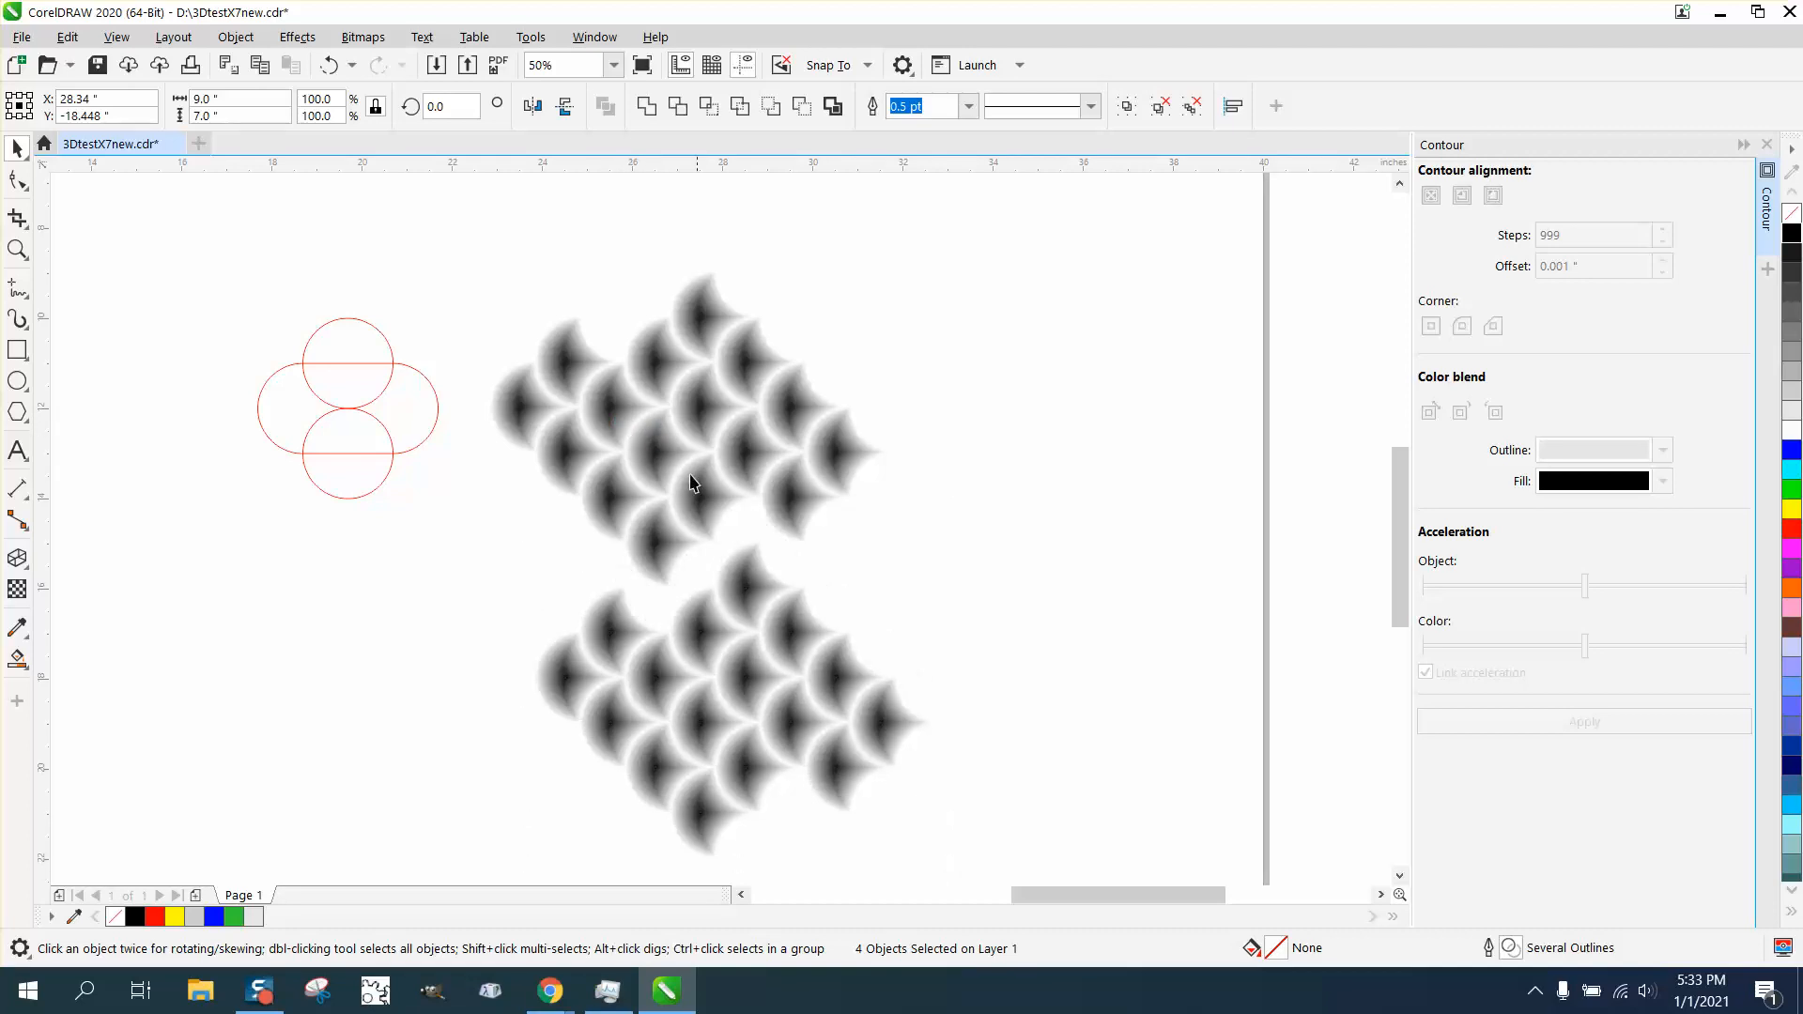
pyautogui.press('Up')
# - Duplicate all eight scale groups together and place the copy 6 inches to the right and 2 inches down
pyautogui.moveTo(434, 254); pyautogui.dragTo(1075, 829)
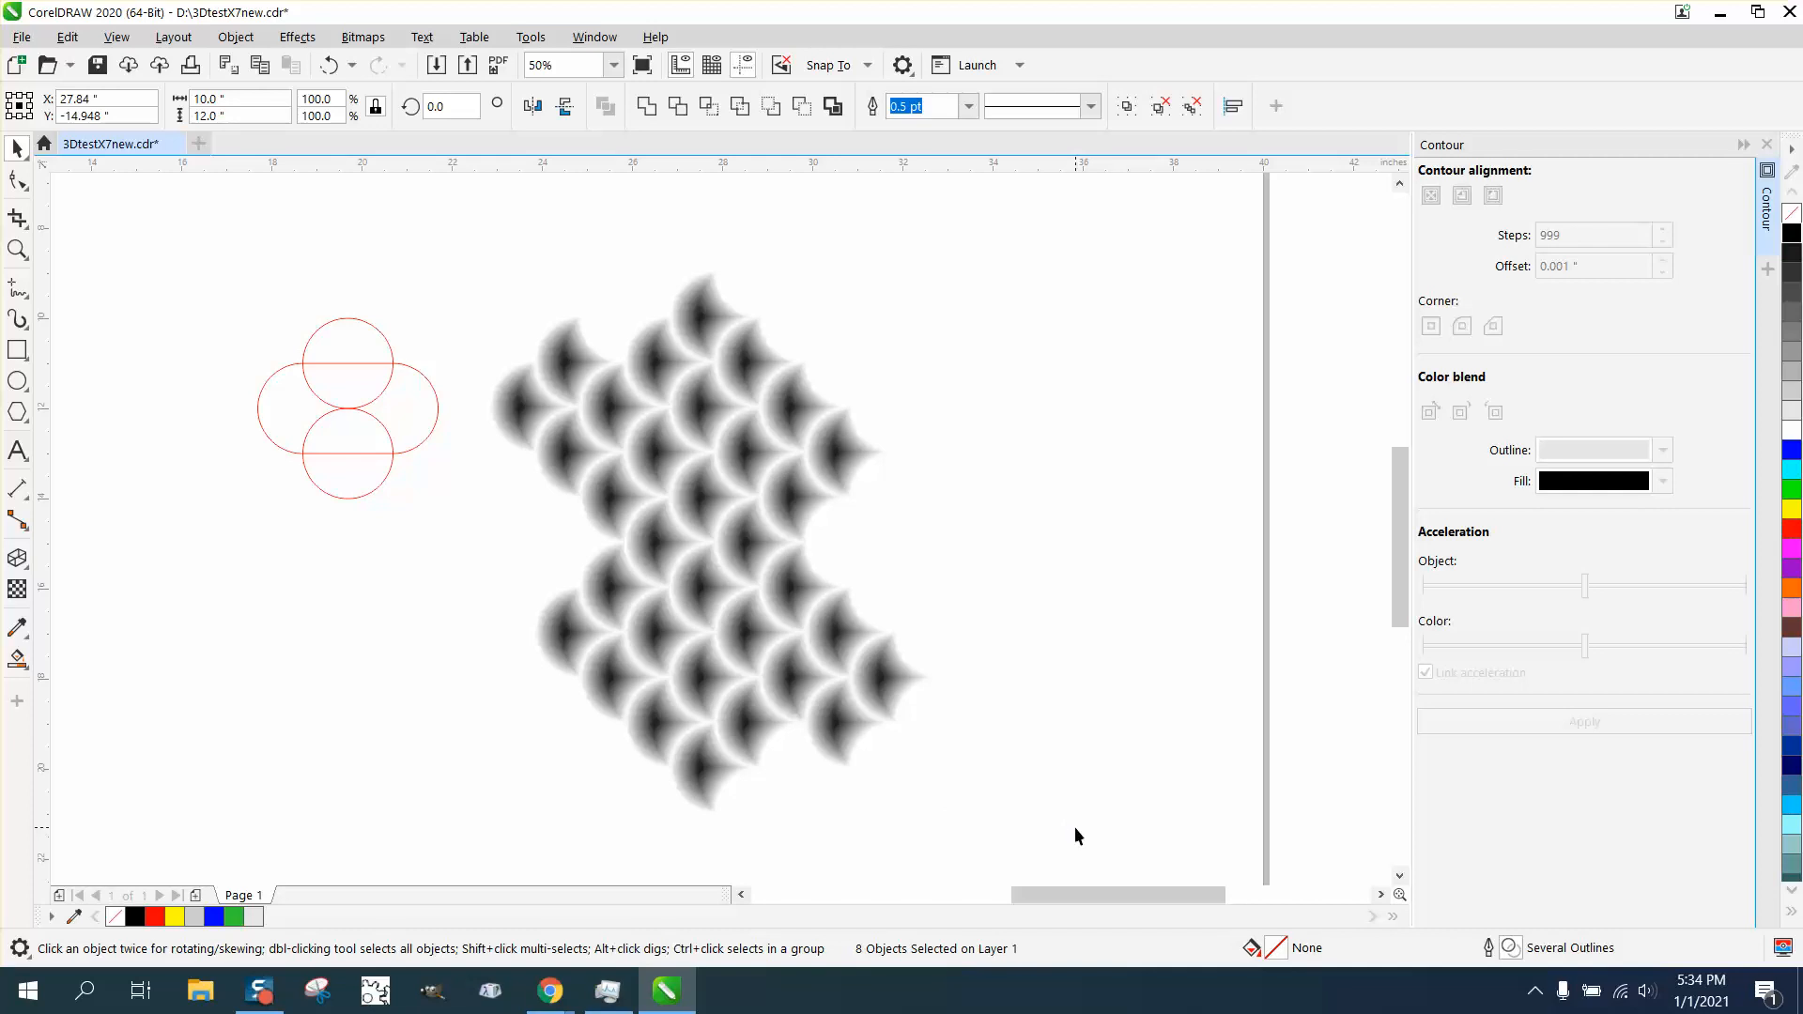
pyautogui.hotkey('ctrl', 'd')
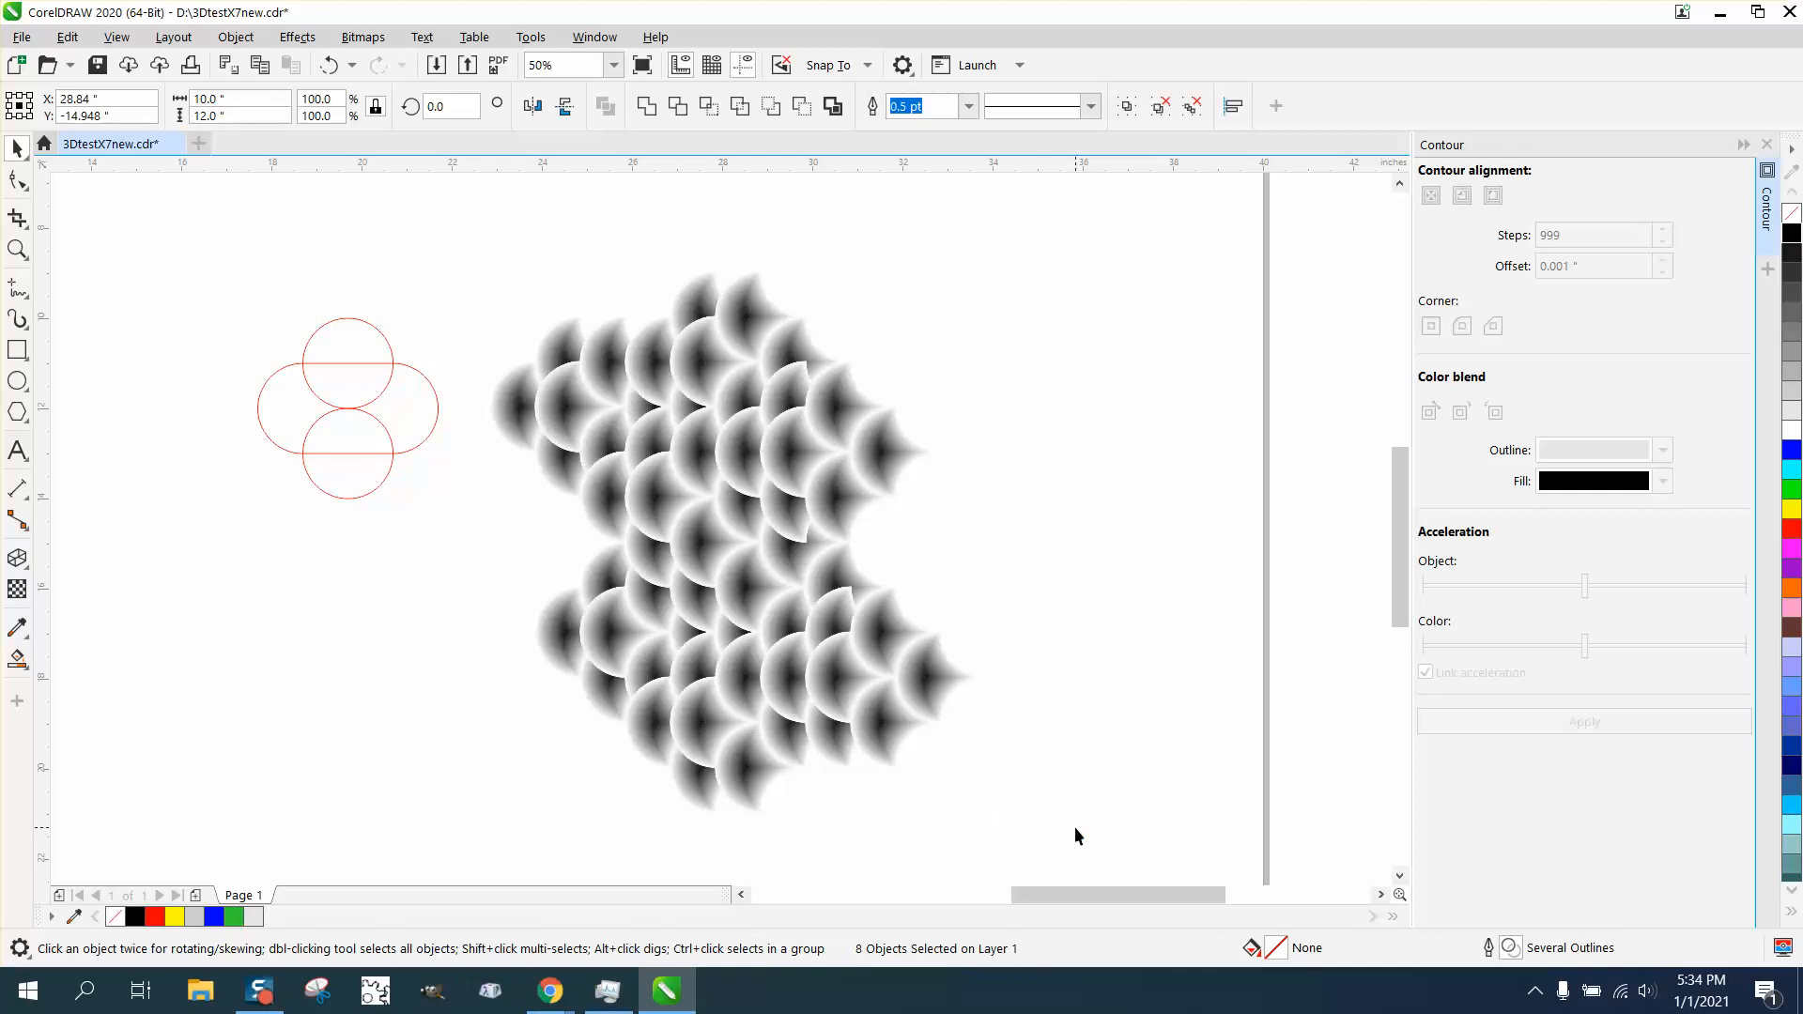
pyautogui.hotkey('ctrl', 'd')
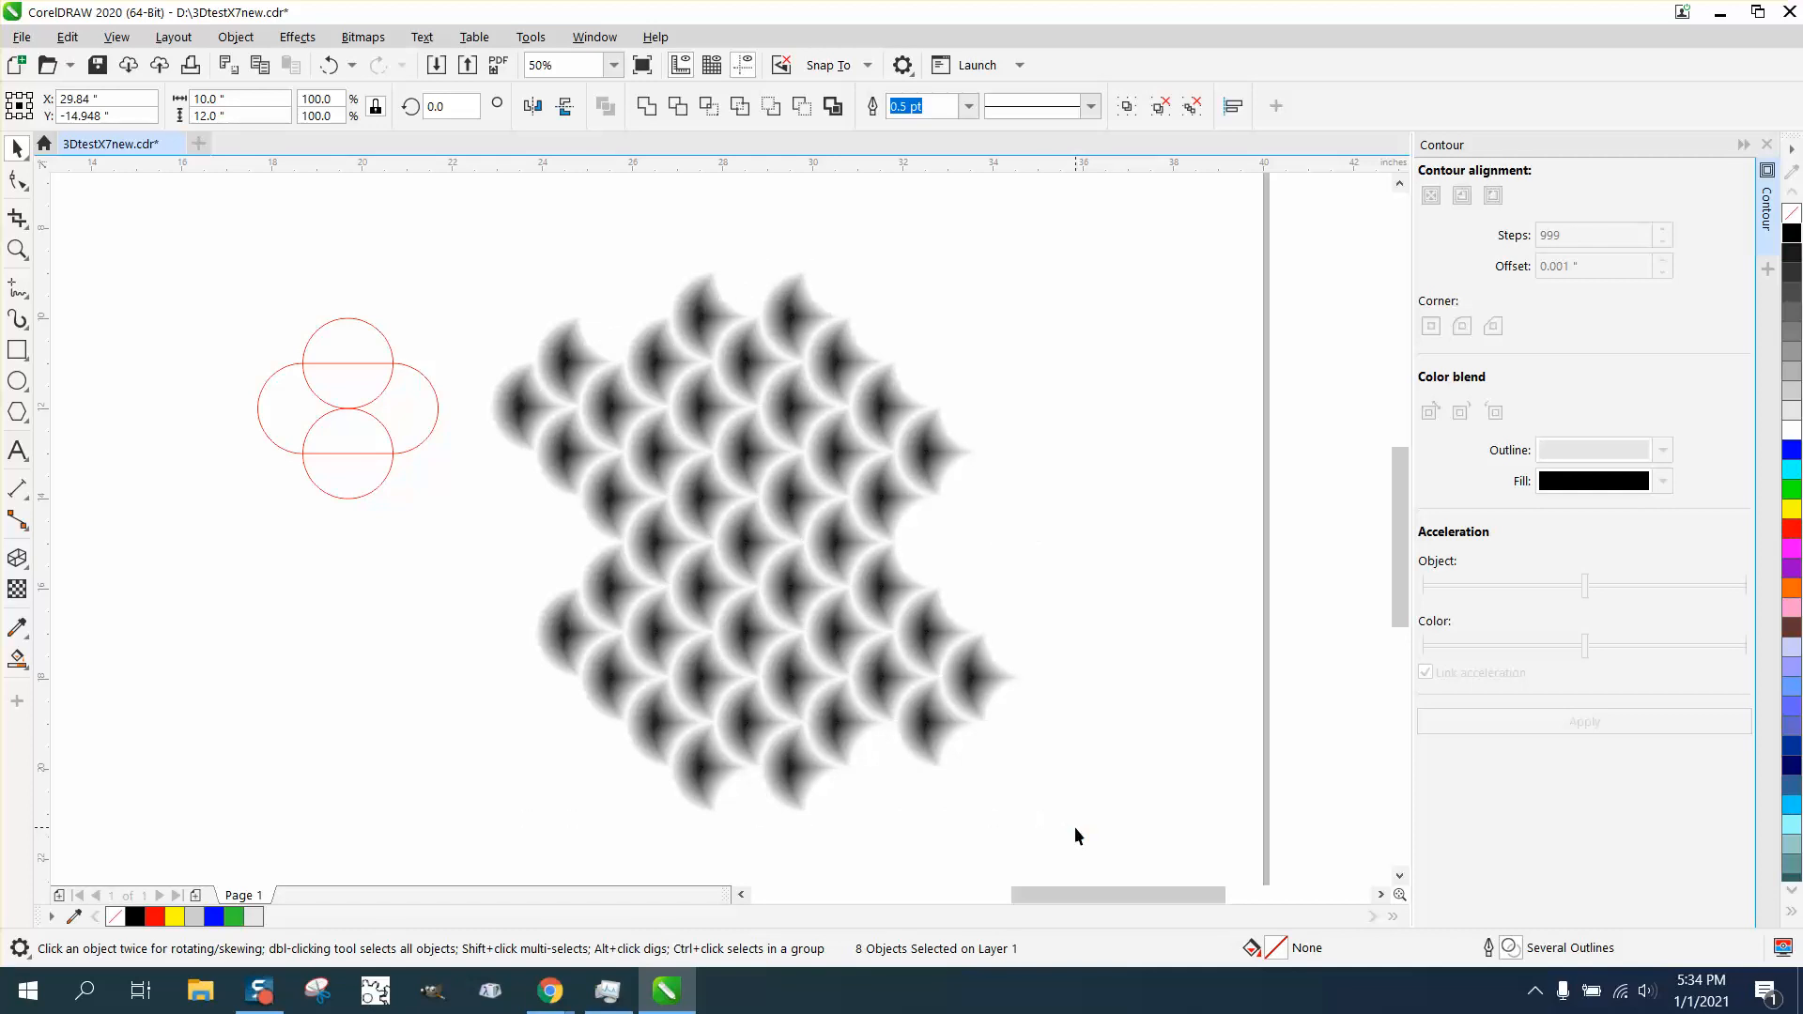
pyautogui.hotkey('ctrl', 'd')
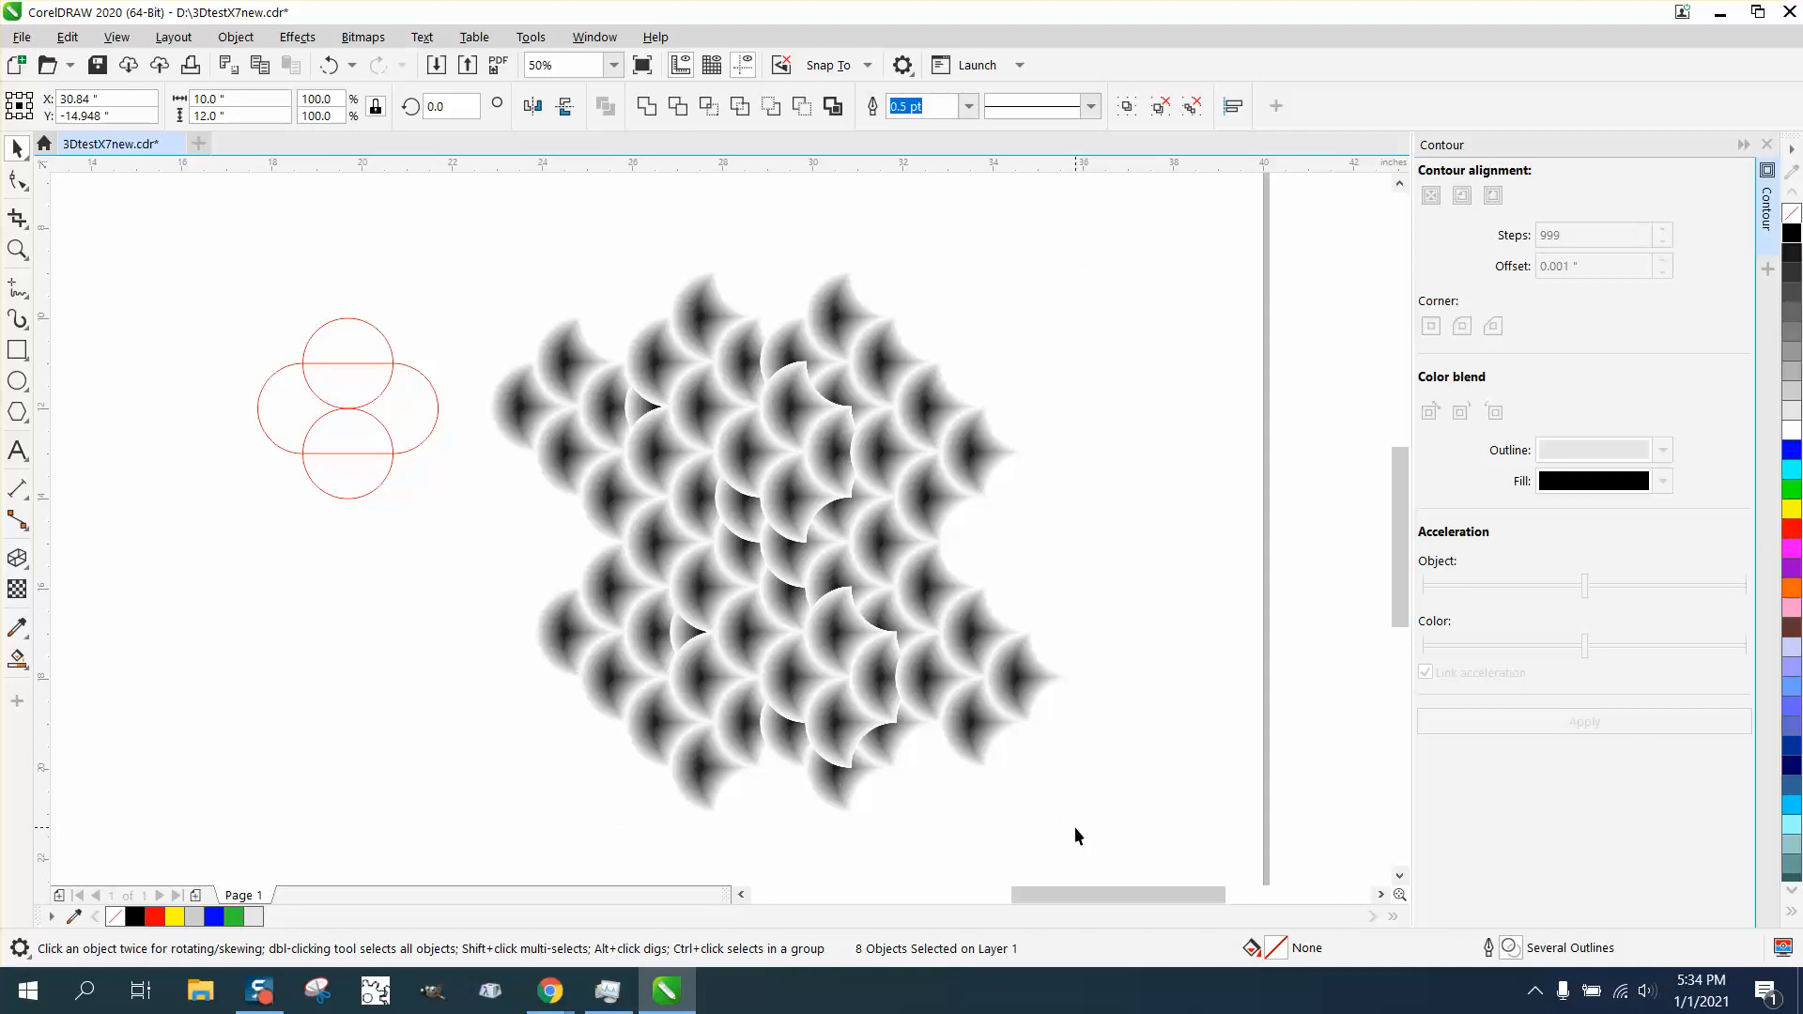
pyautogui.hotkey('ctrl', 'd')
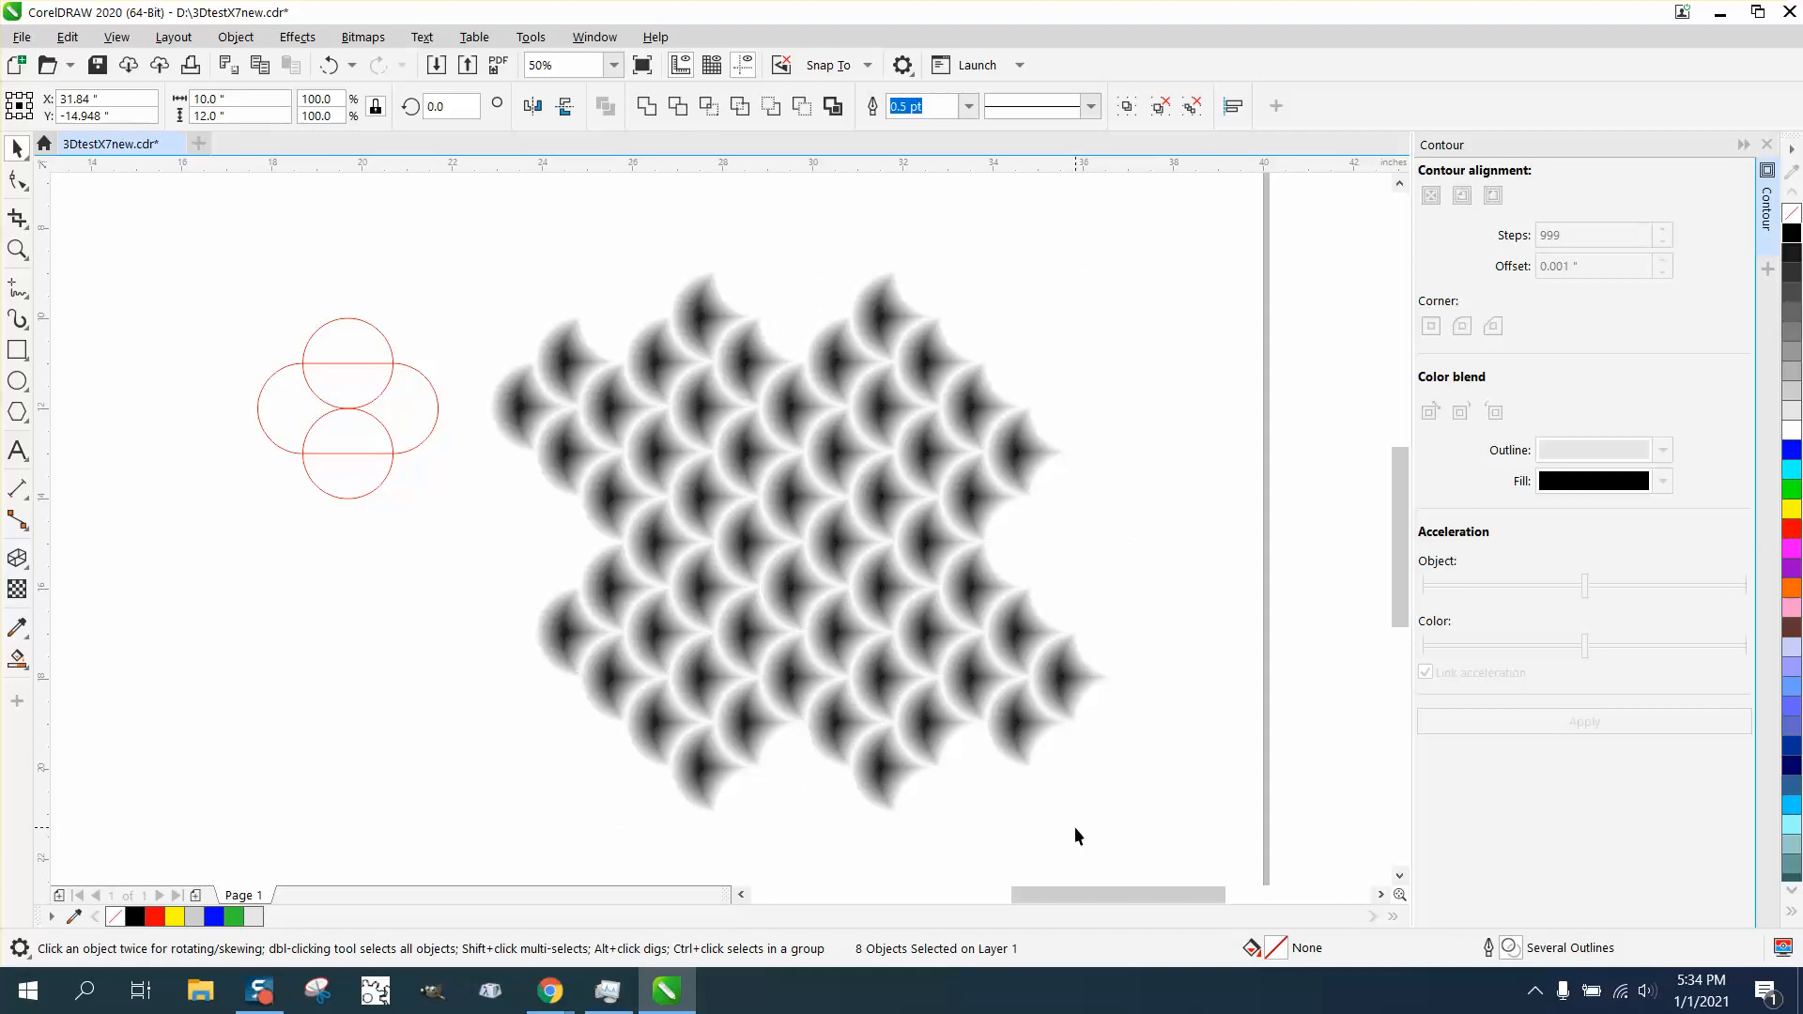
pyautogui.hotkey('ctrl', 'd')
pyautogui.hotkey('ctrl', 'd')
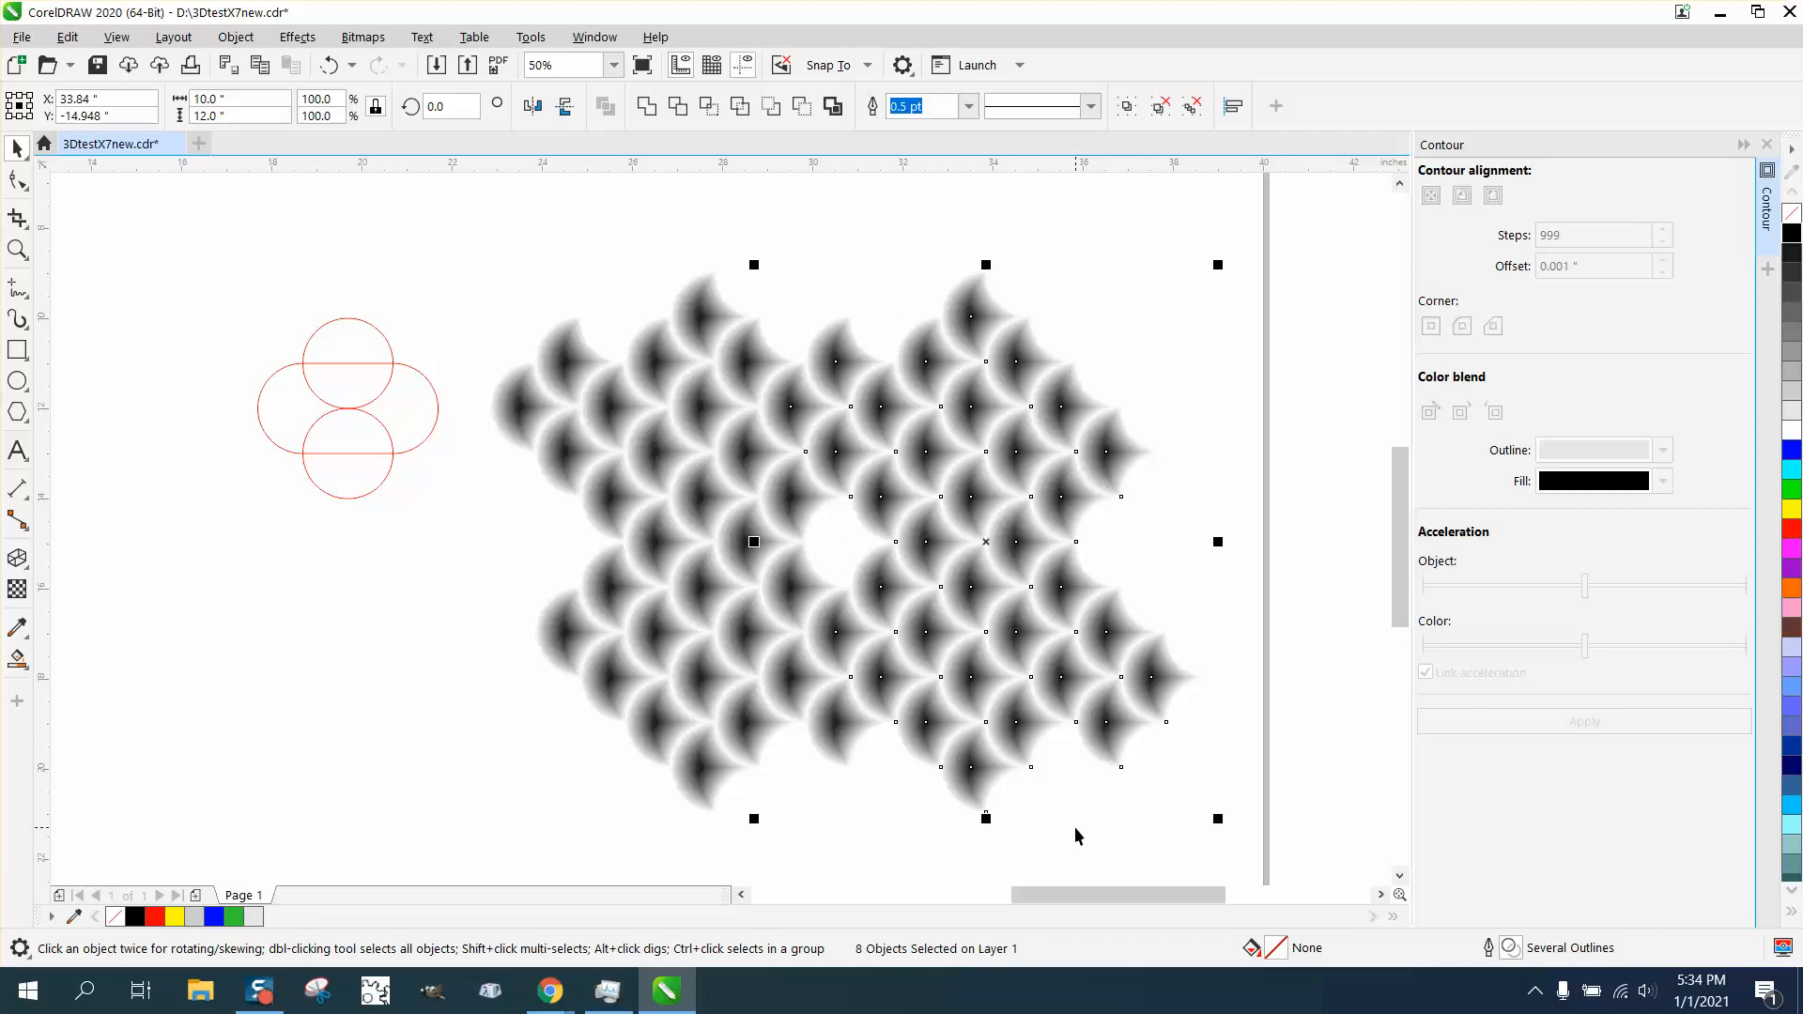
pyautogui.press('Down')
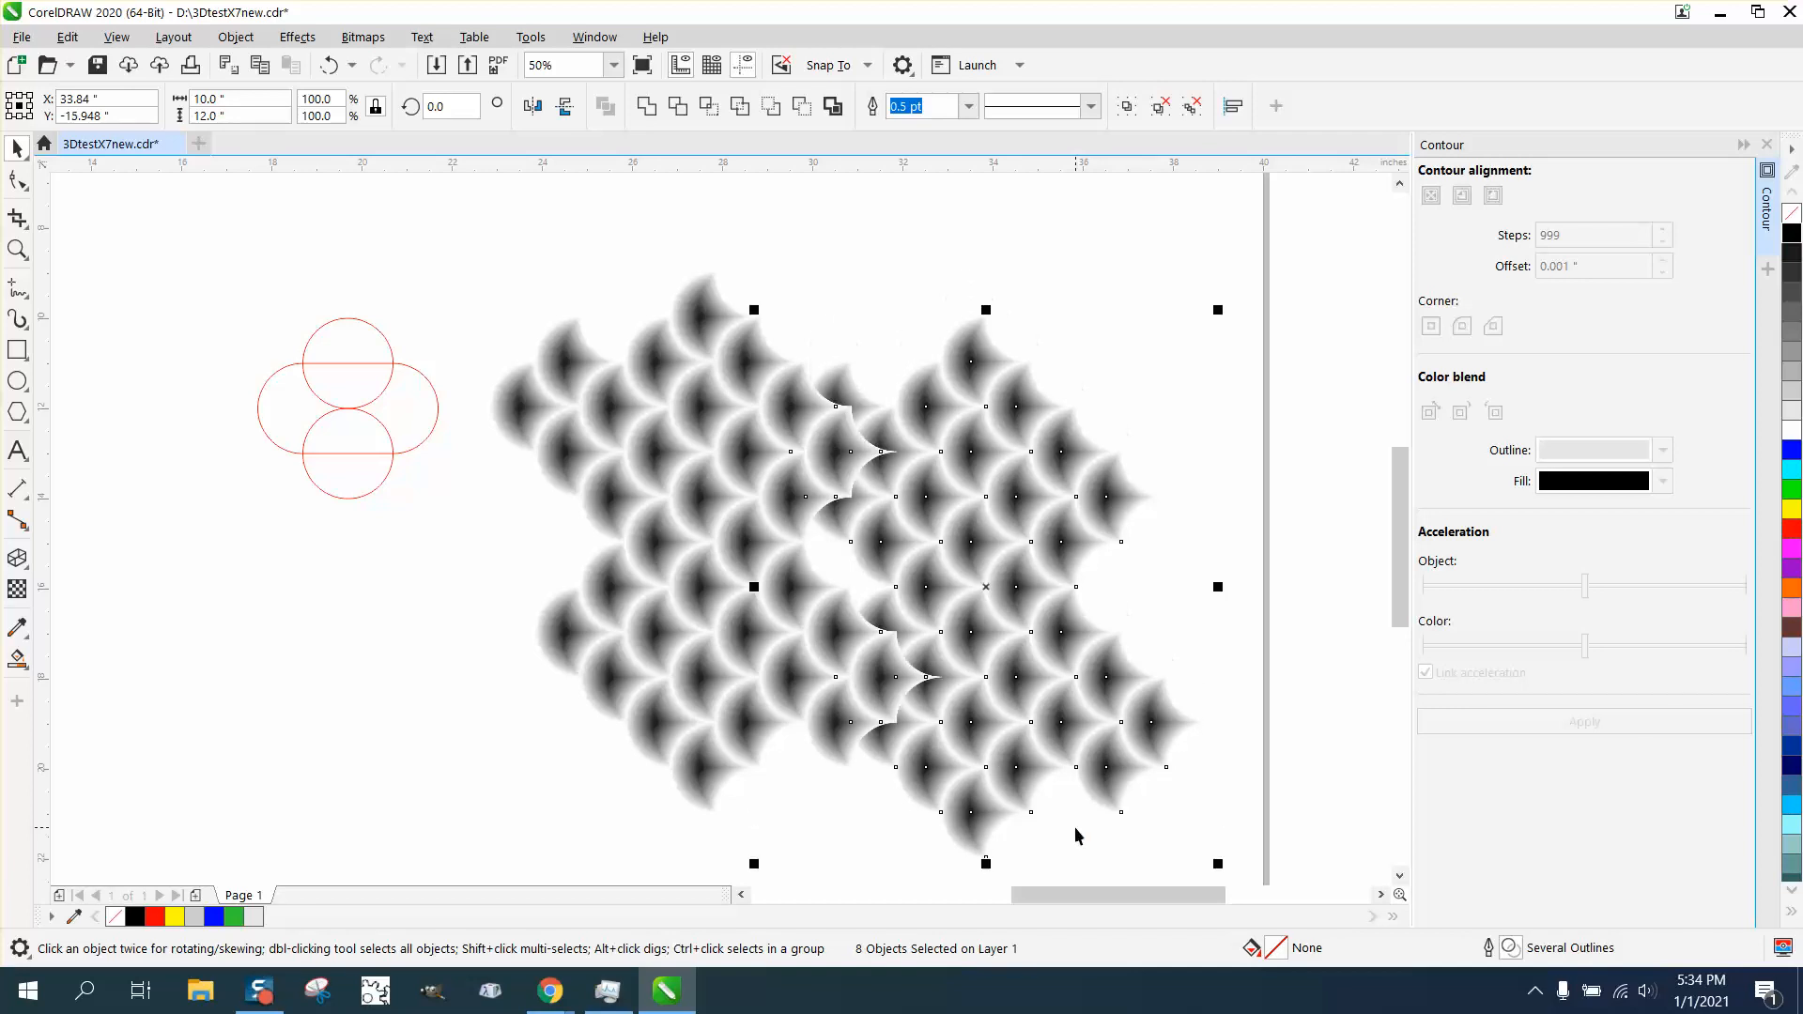
pyautogui.press('Down')
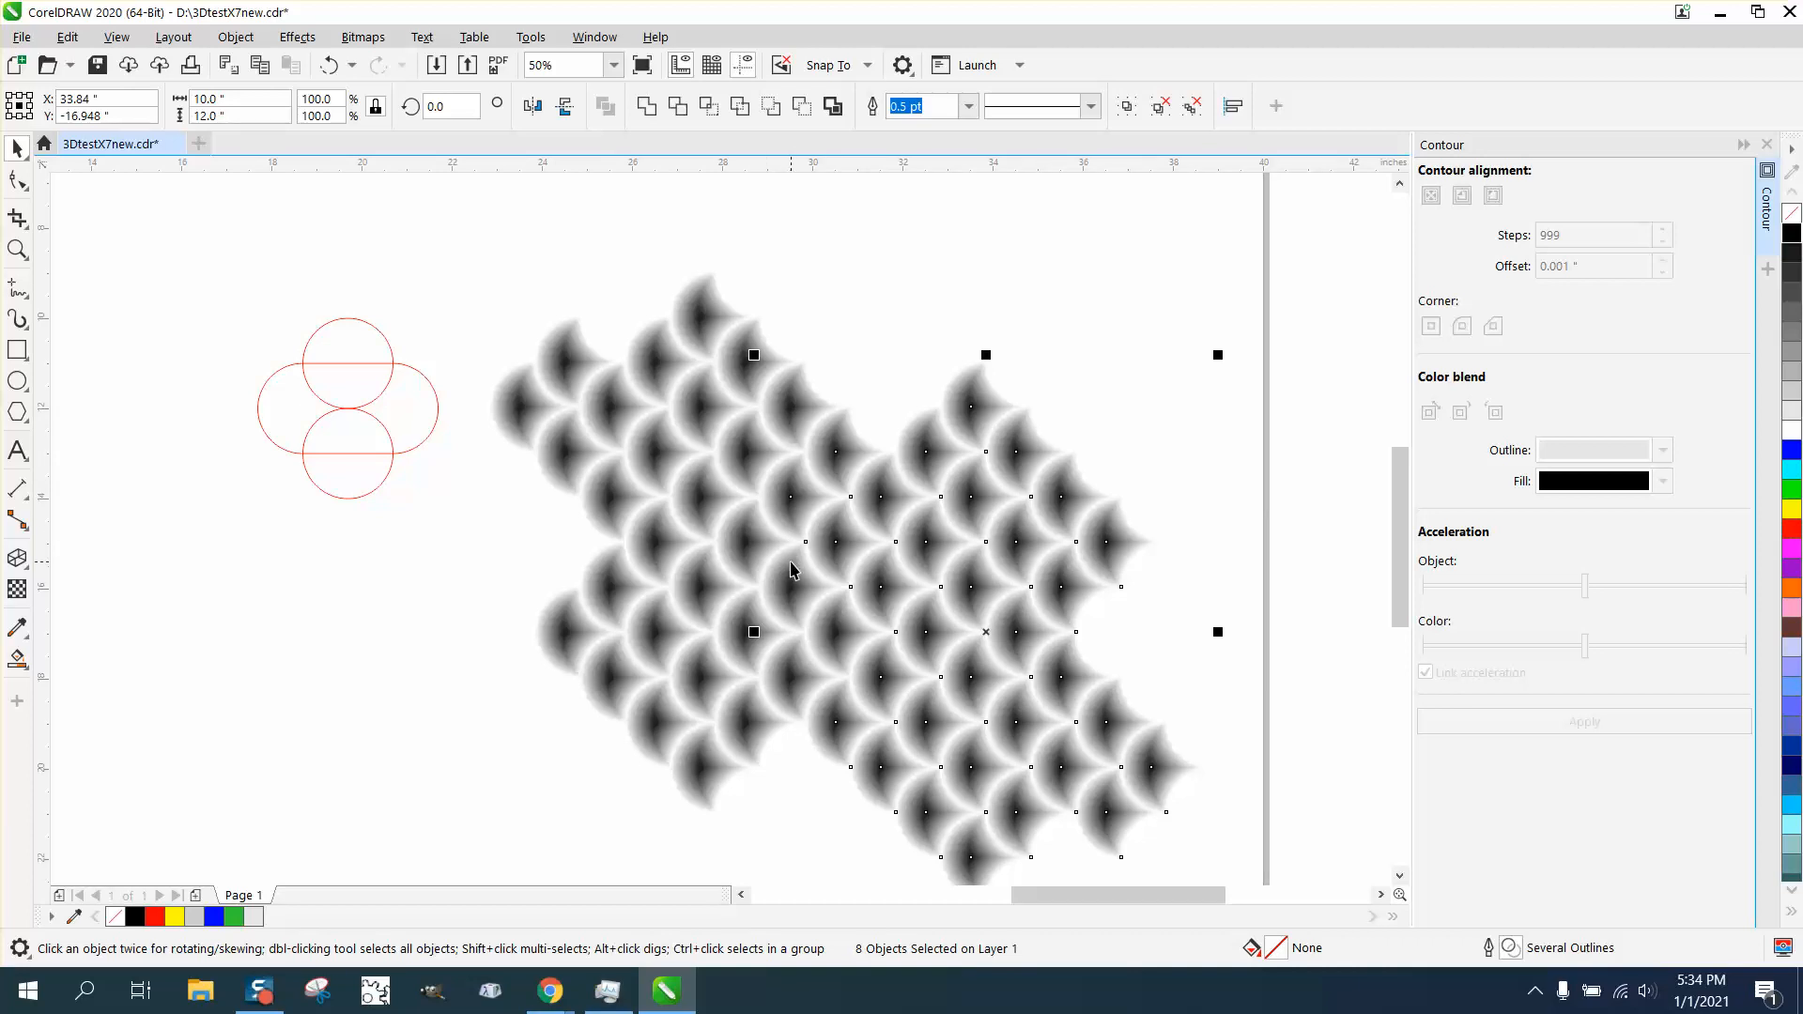
# - Group all sixteen scale groups into one pattern and draw a rectangle about 8.33 by 5.02 inches over its middle
pyautogui.scroll(-1, 621, 538)
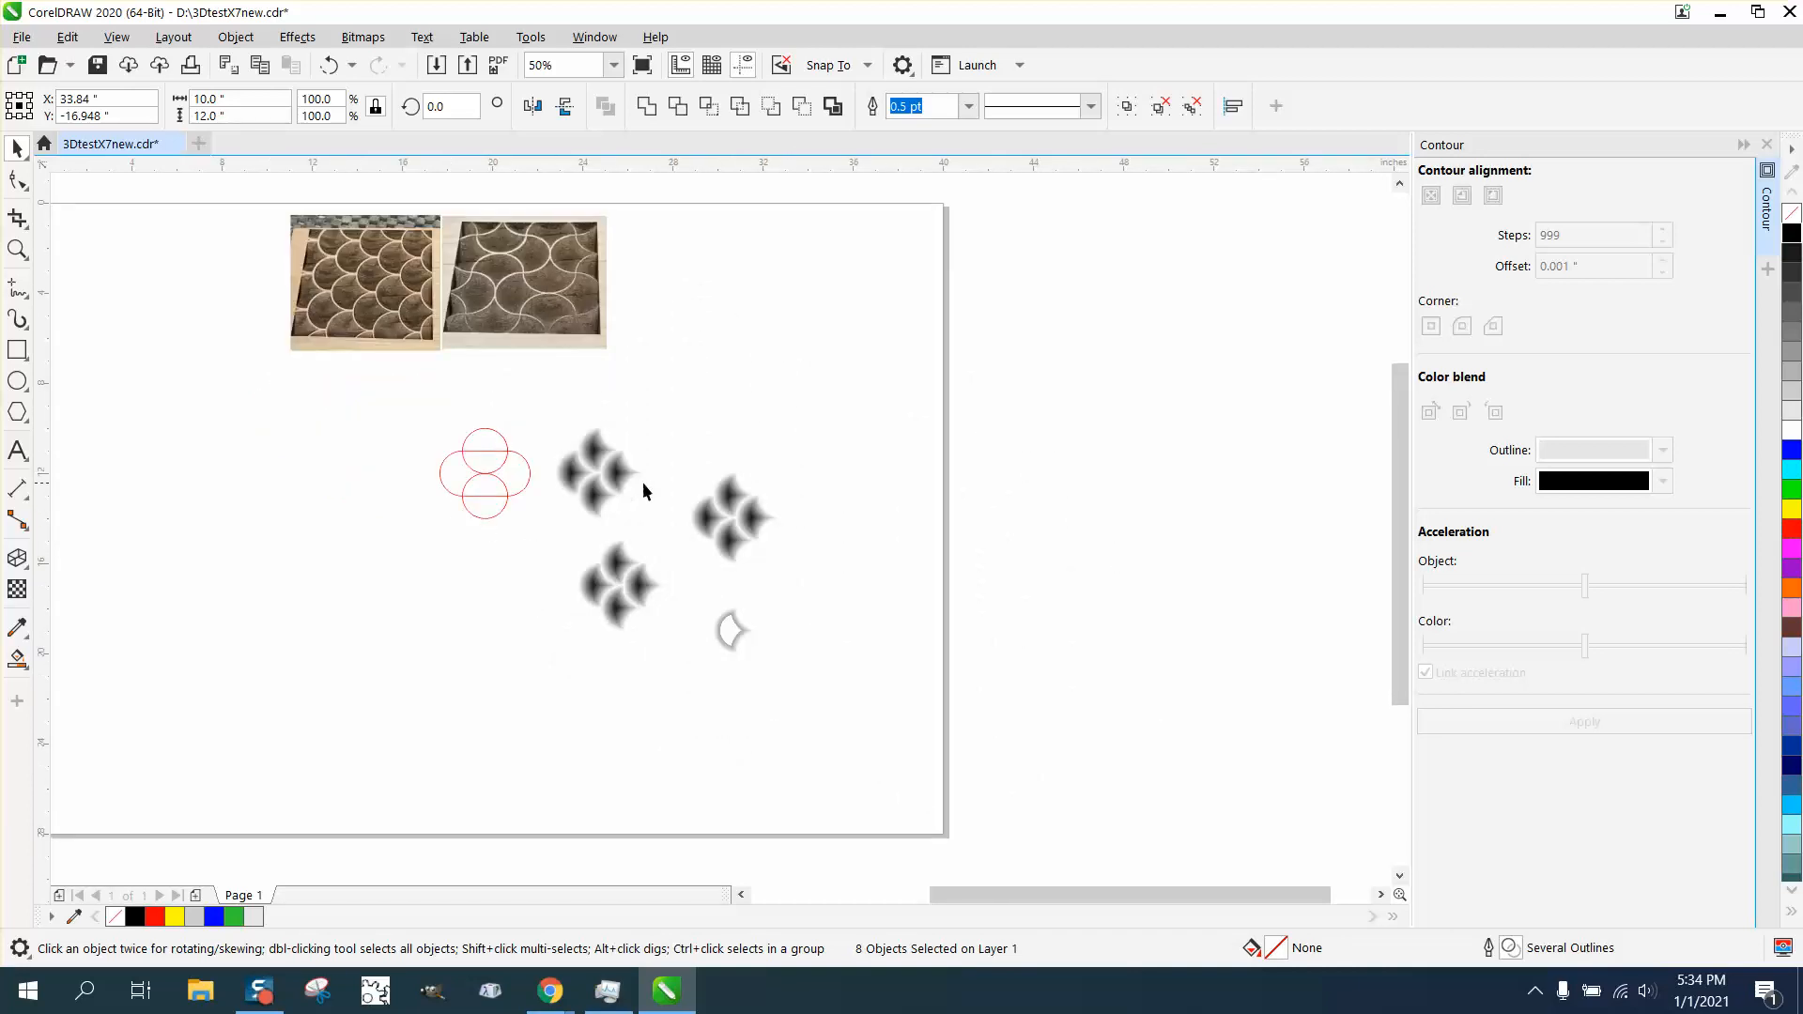
pyautogui.press('z')
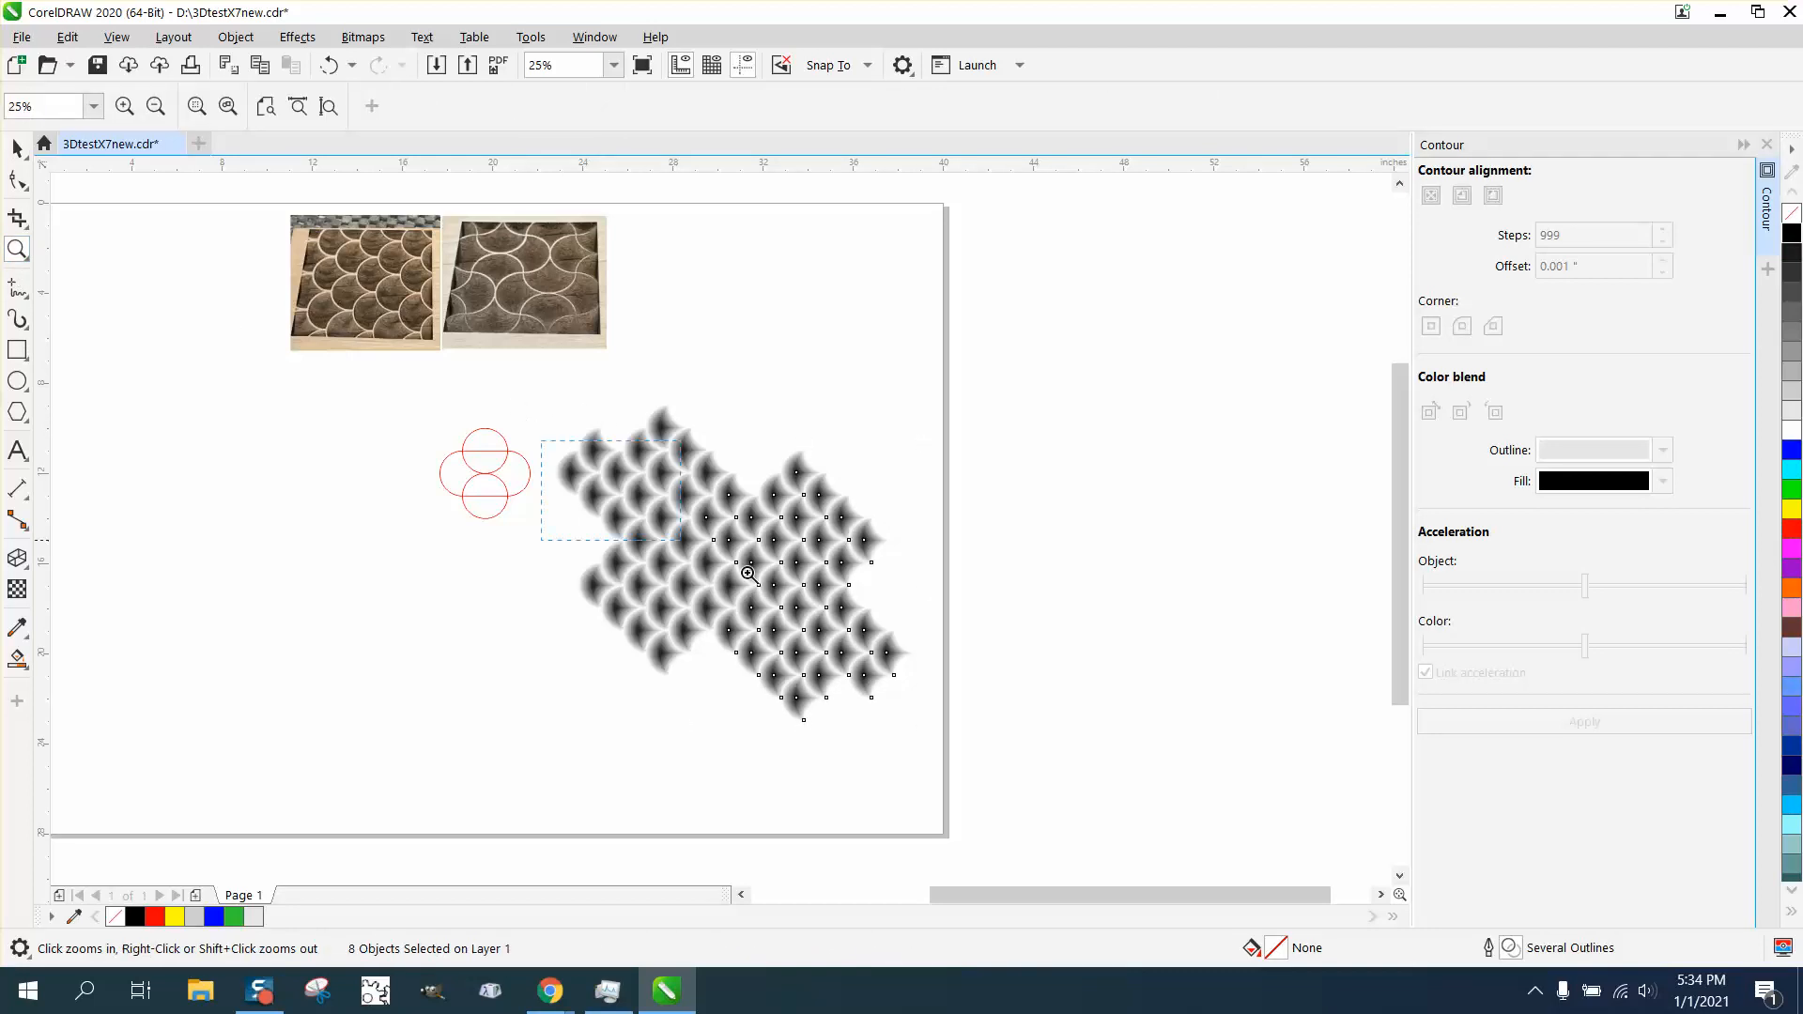
pyautogui.moveTo(748, 573); pyautogui.dragTo(1059, 720)
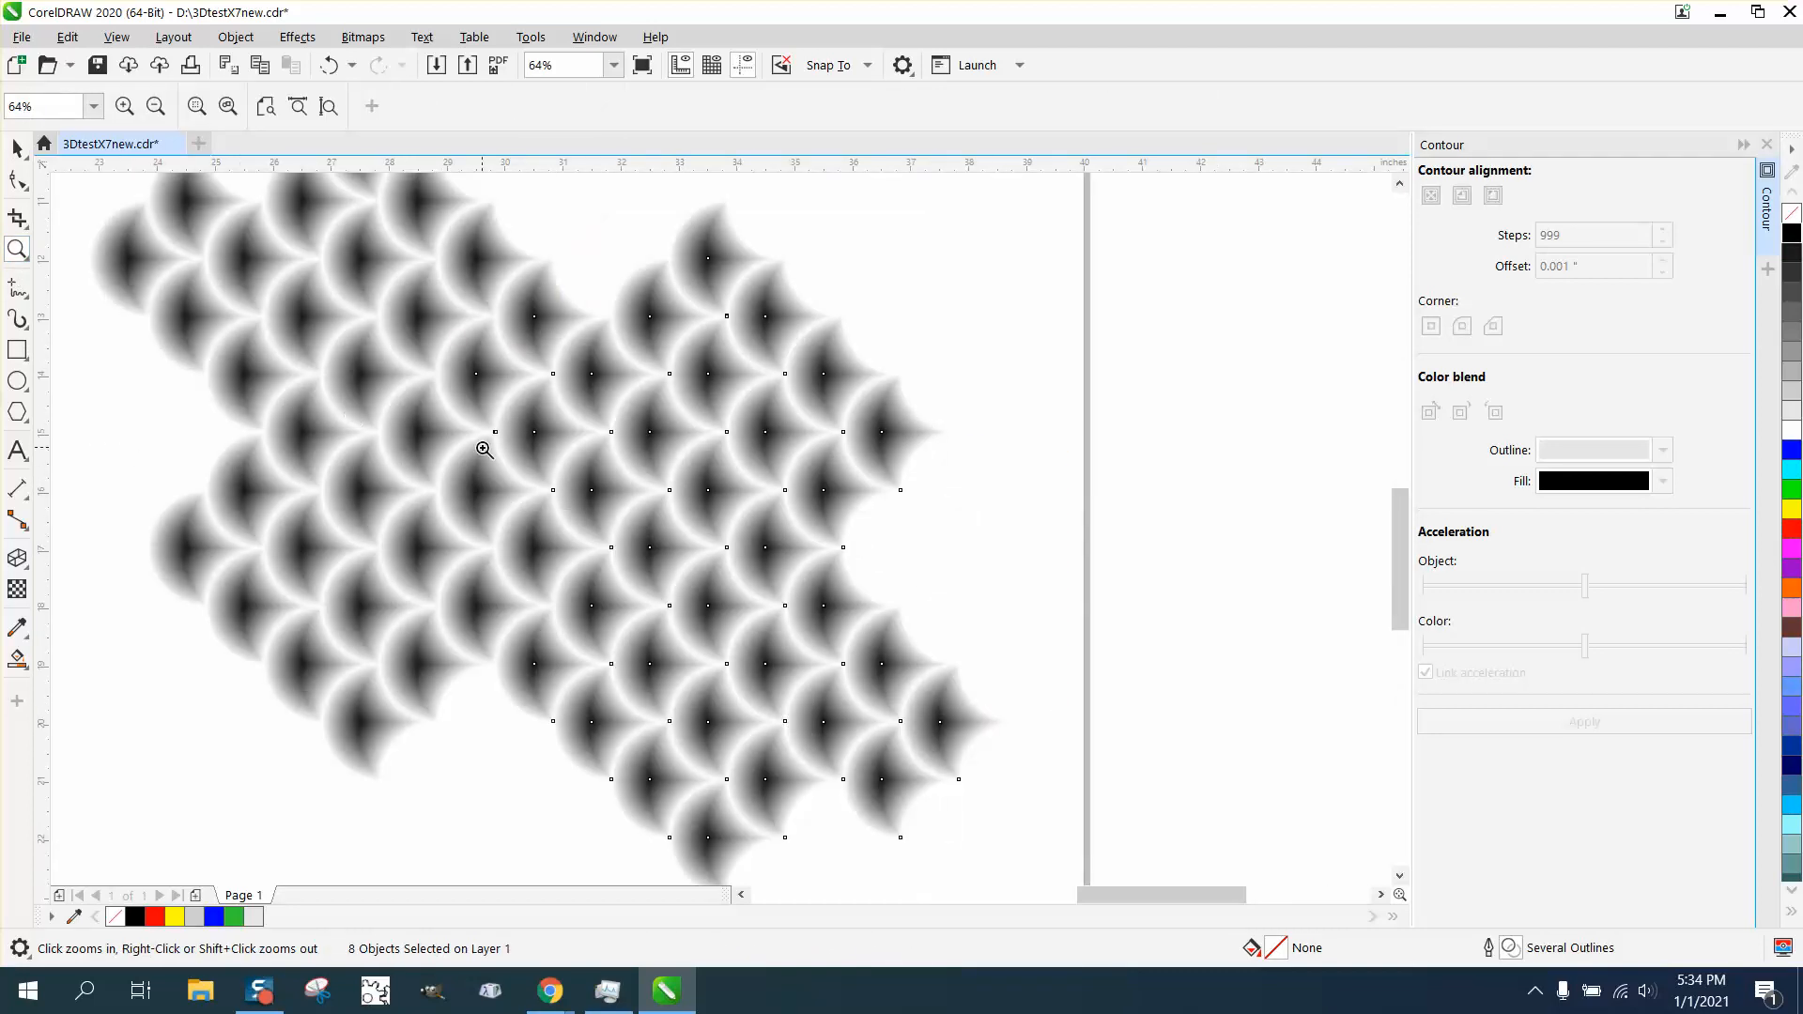
pyautogui.scroll(-2, 512, 465)
pyautogui.click(17, 147)
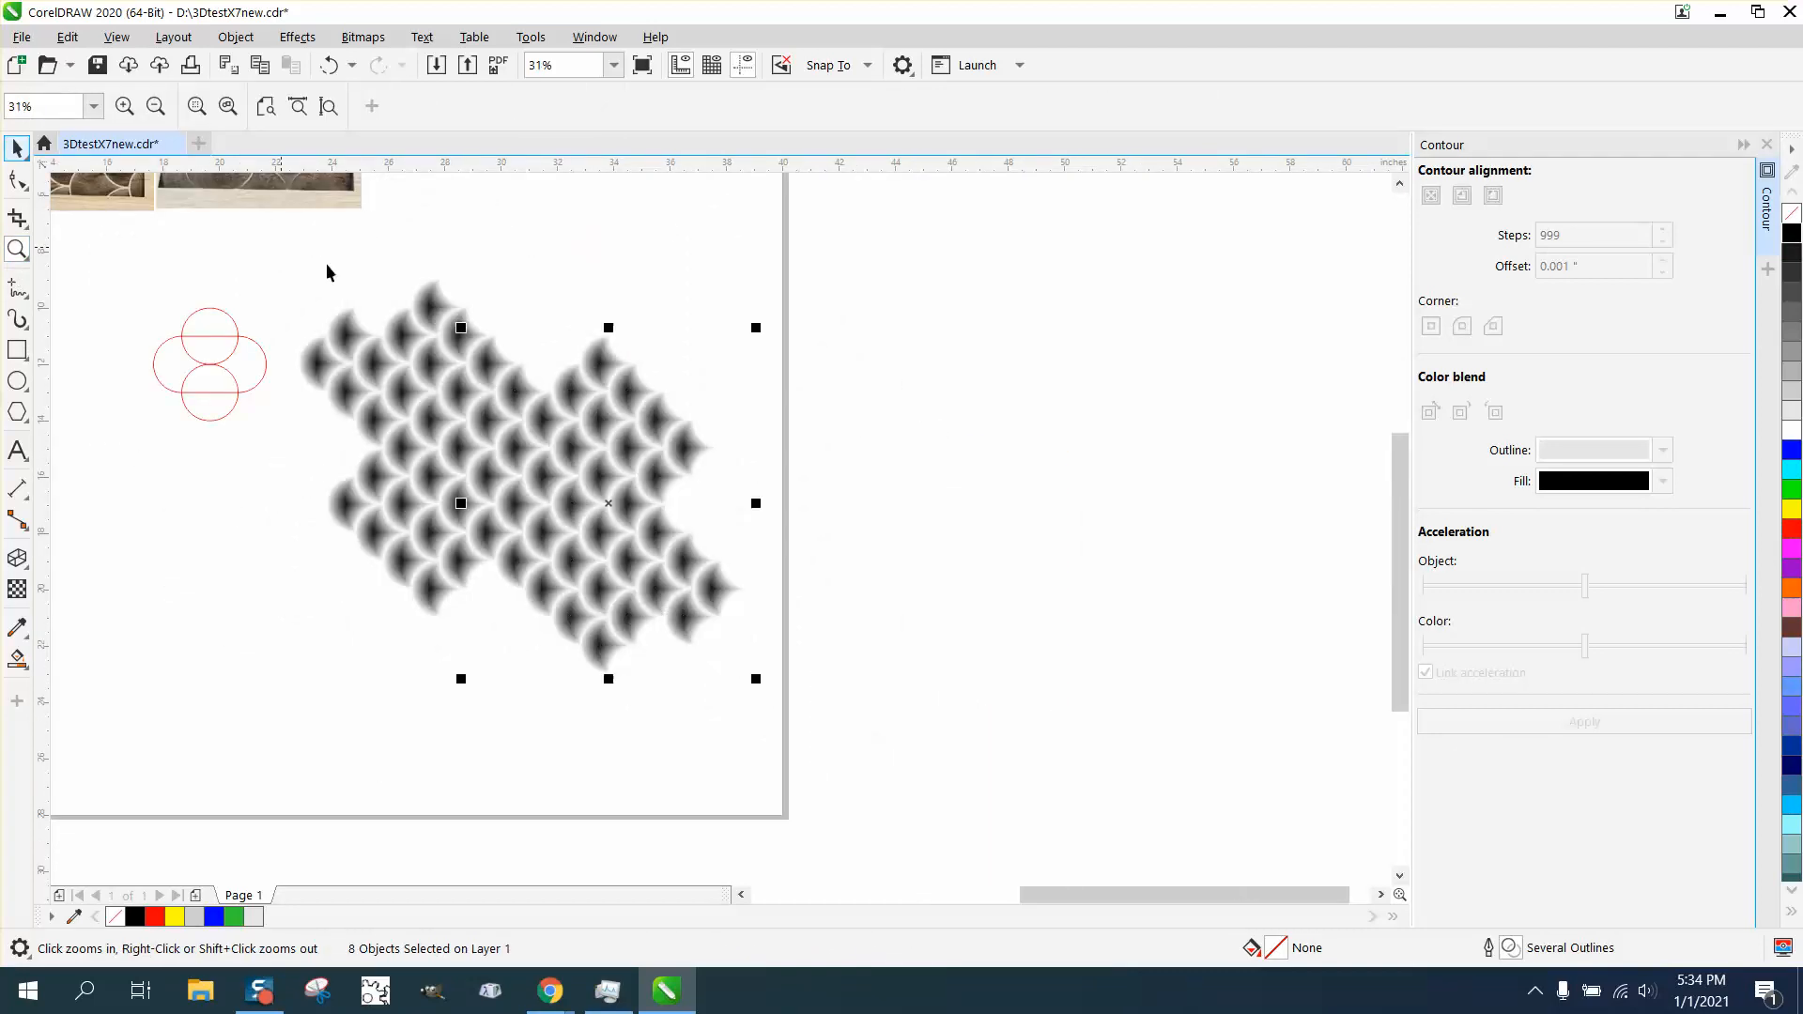
pyautogui.moveTo(265, 262); pyautogui.dragTo(802, 714)
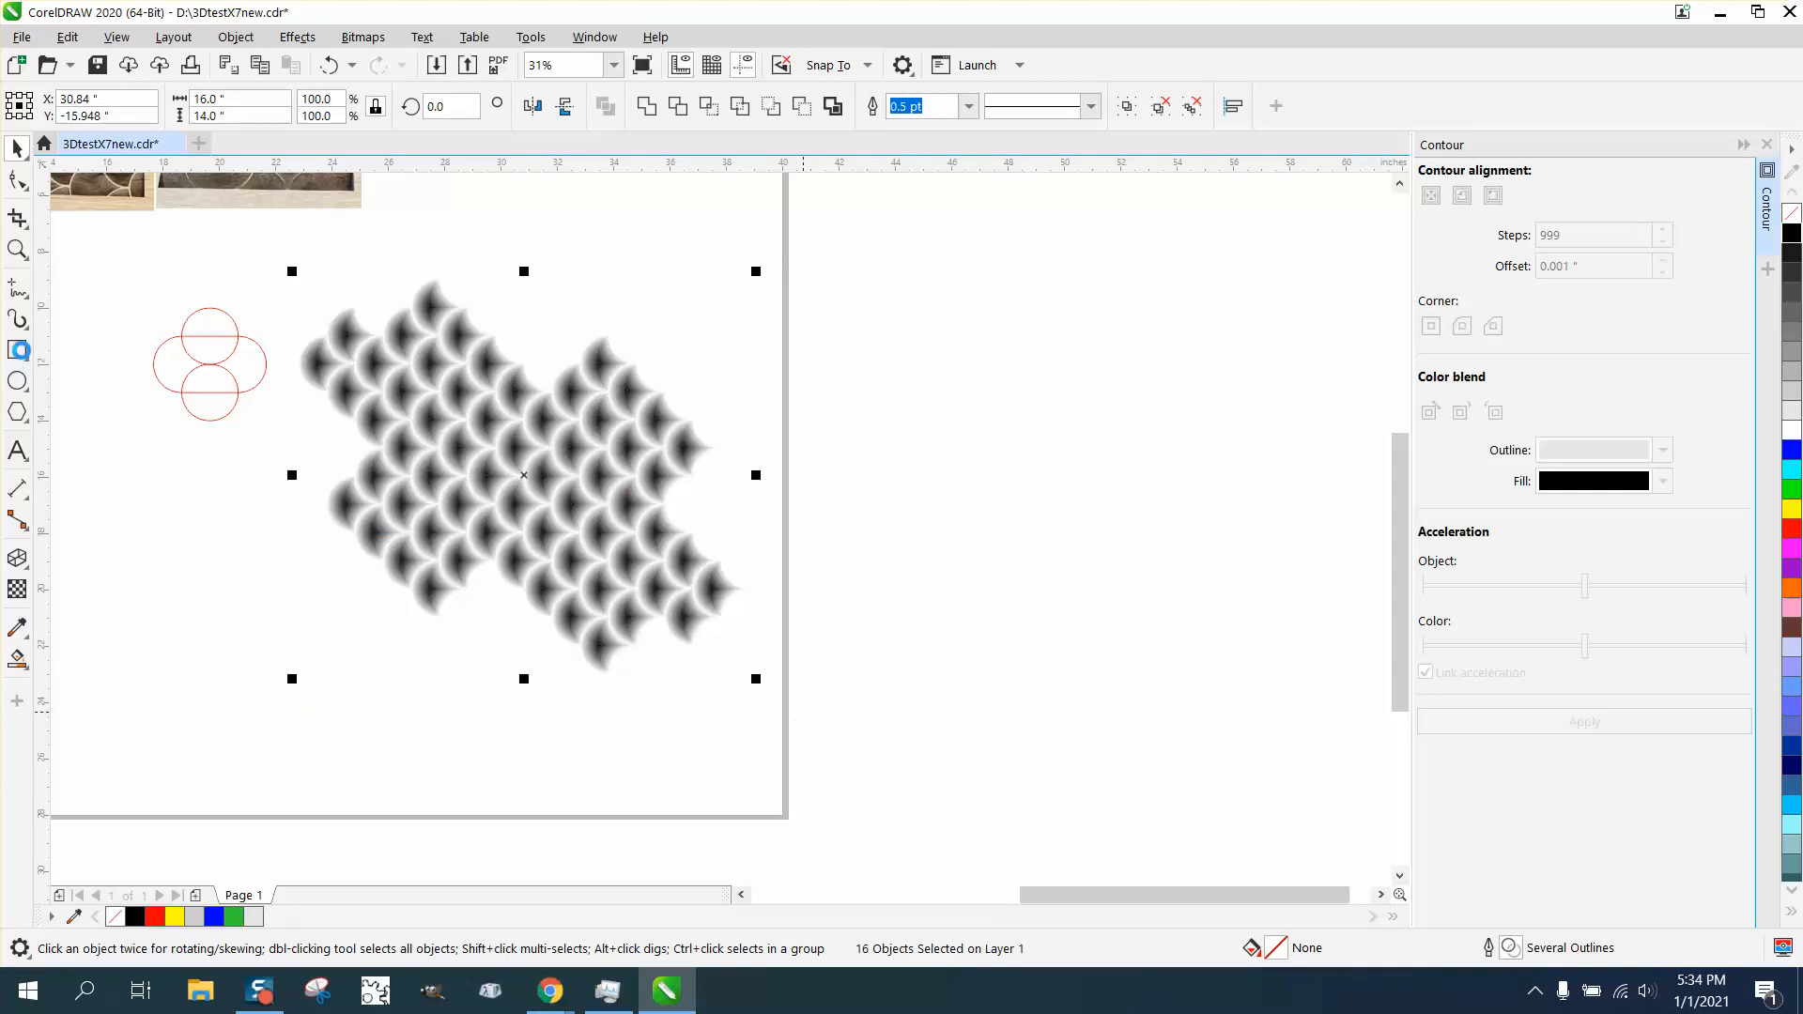
pyautogui.click(18, 350)
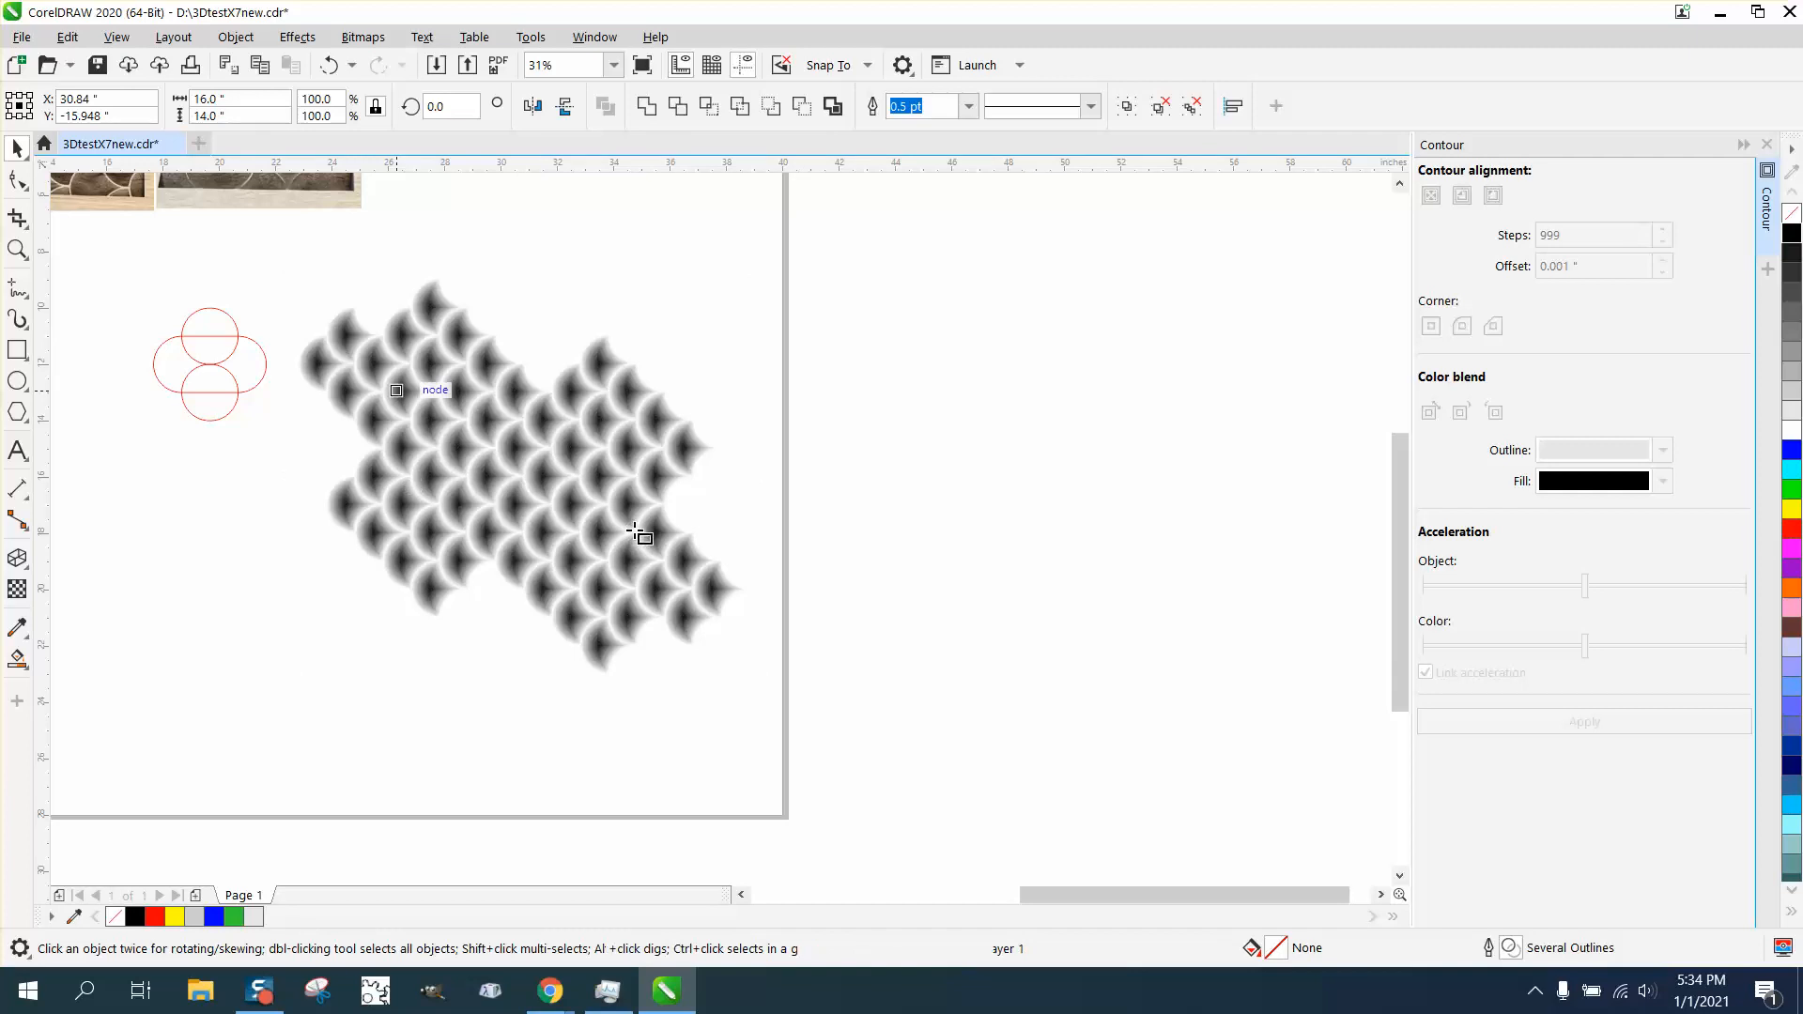
pyautogui.moveTo(635, 532); pyautogui.dragTo(636, 533)
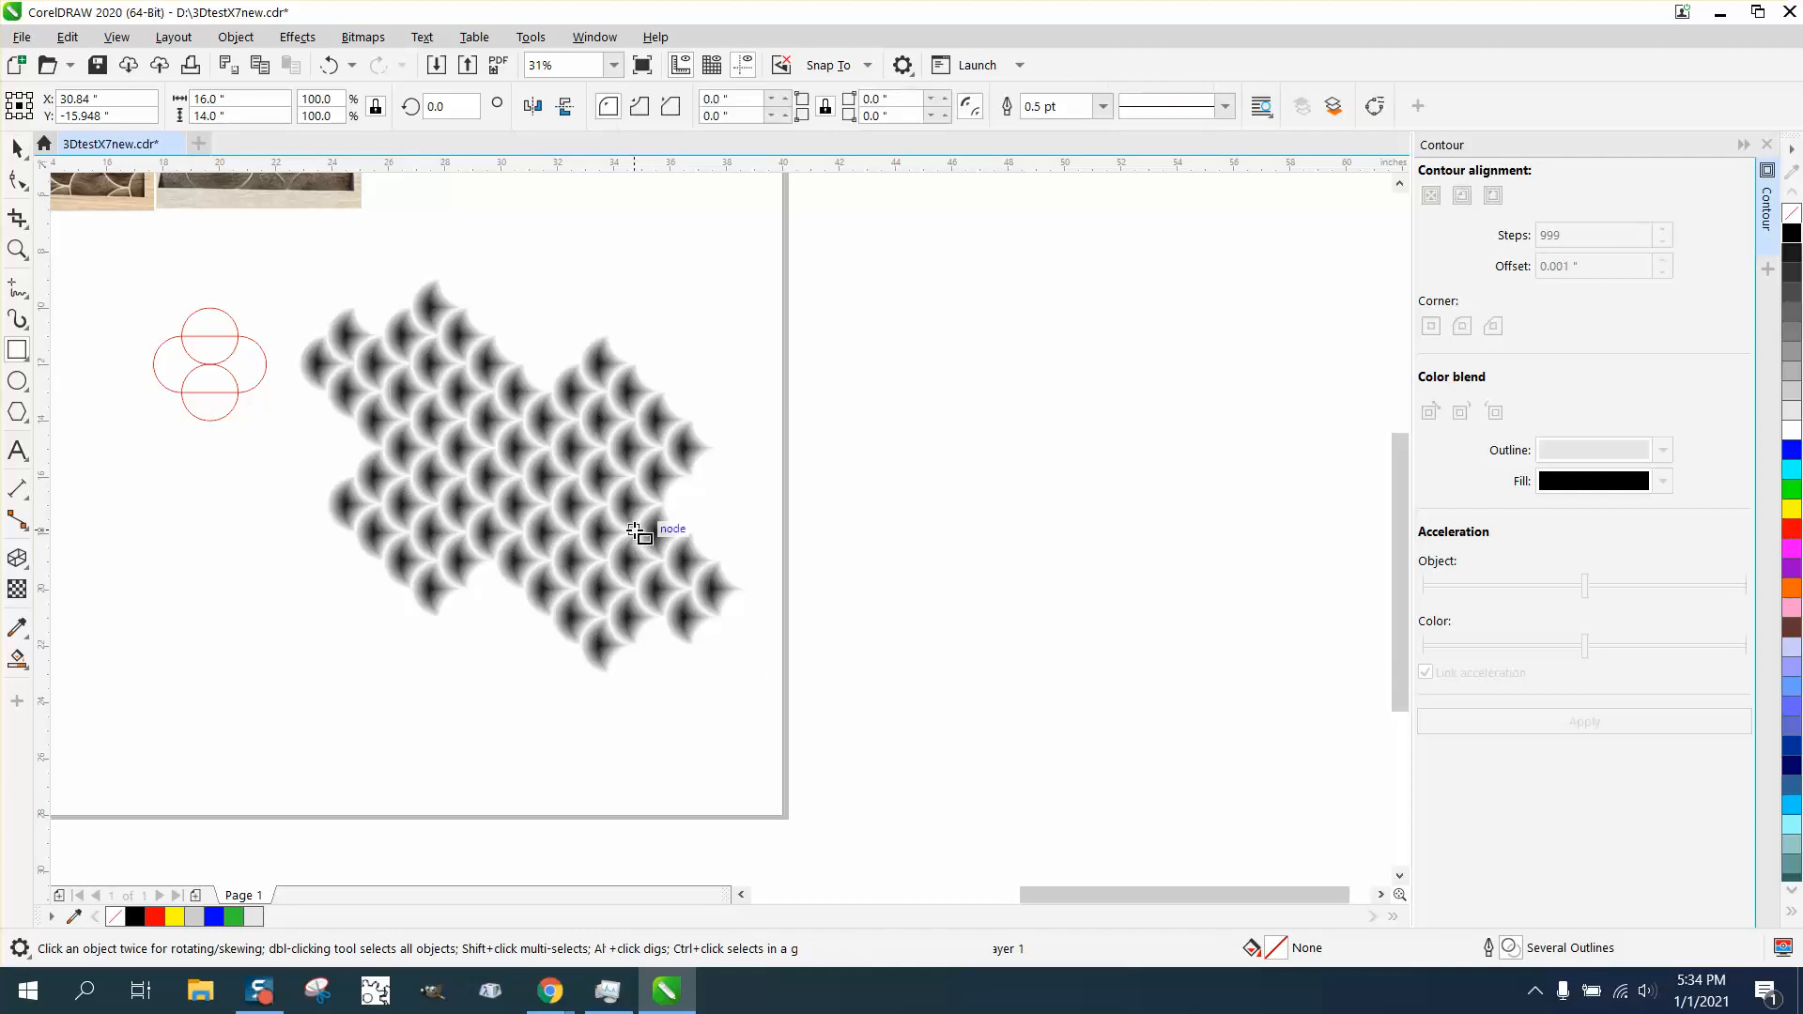
# - Intersect the rectangle with the grouped scale pattern and move the resulting rectangular piece off the page to the right
pyautogui.click(17, 147)
pyautogui.moveTo(277, 336); pyautogui.dragTo(788, 698)
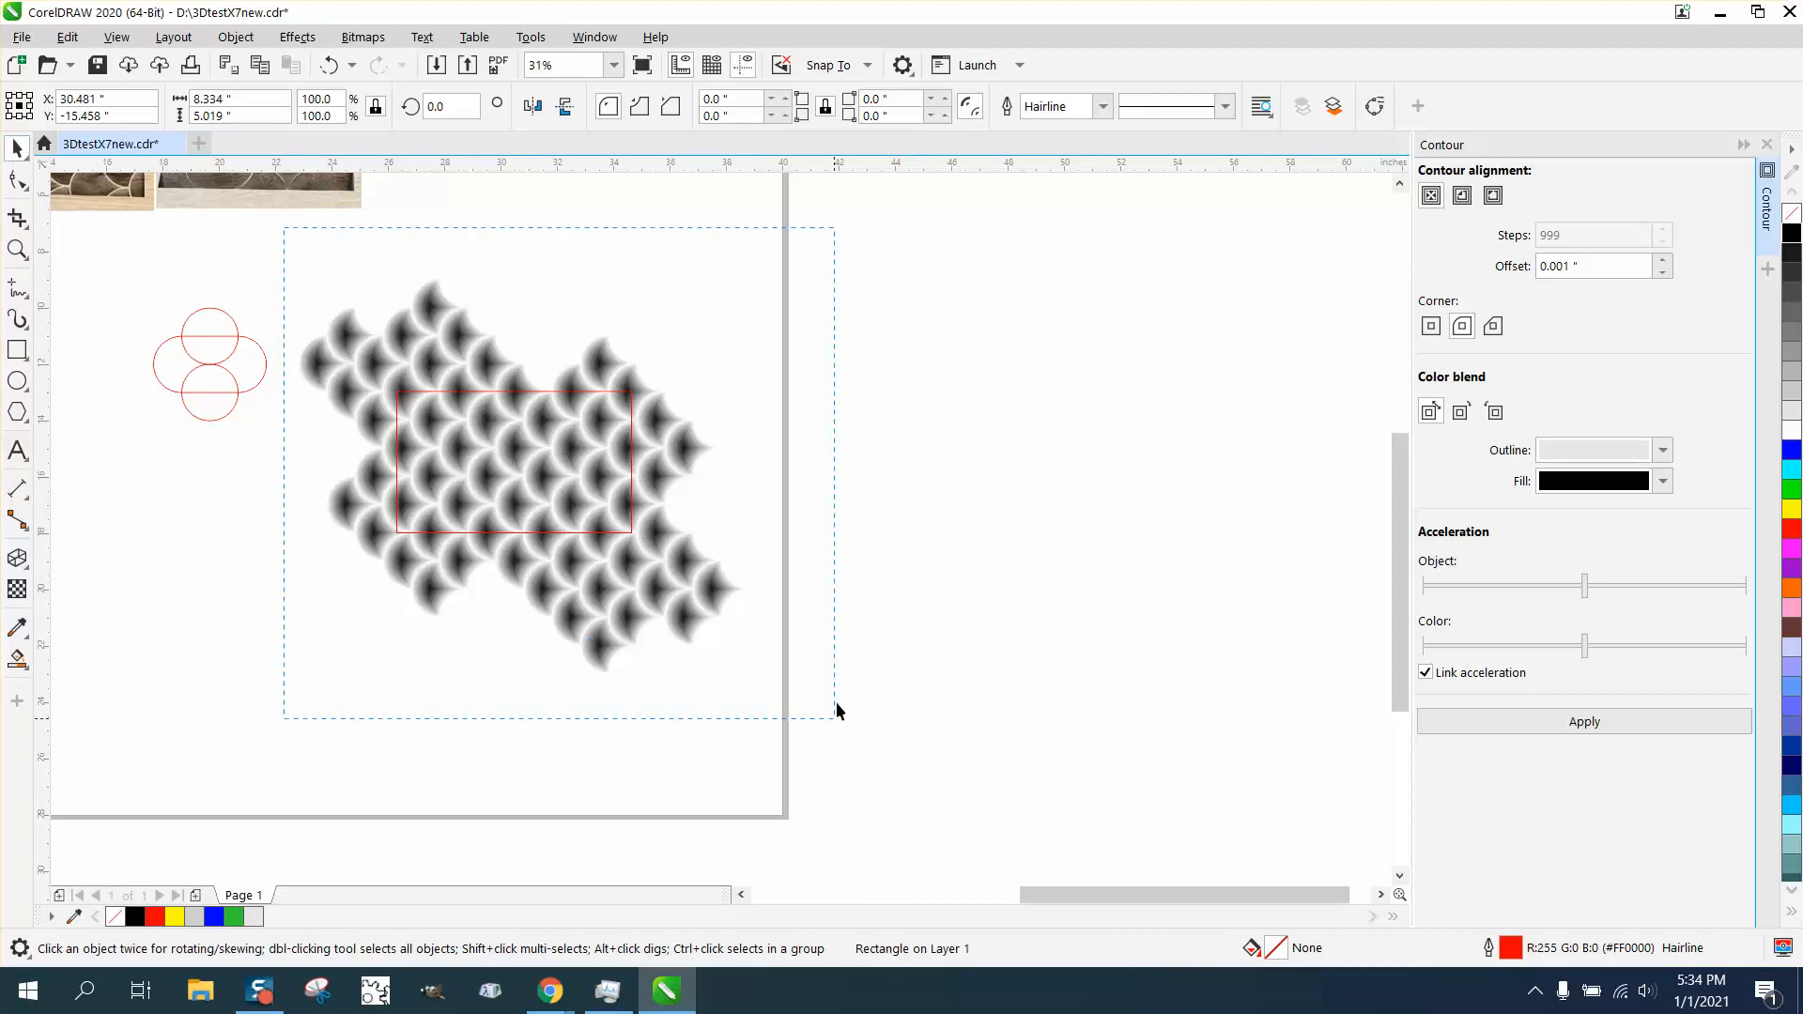
pyautogui.moveTo(722, 226); pyautogui.dragTo(700, 211)
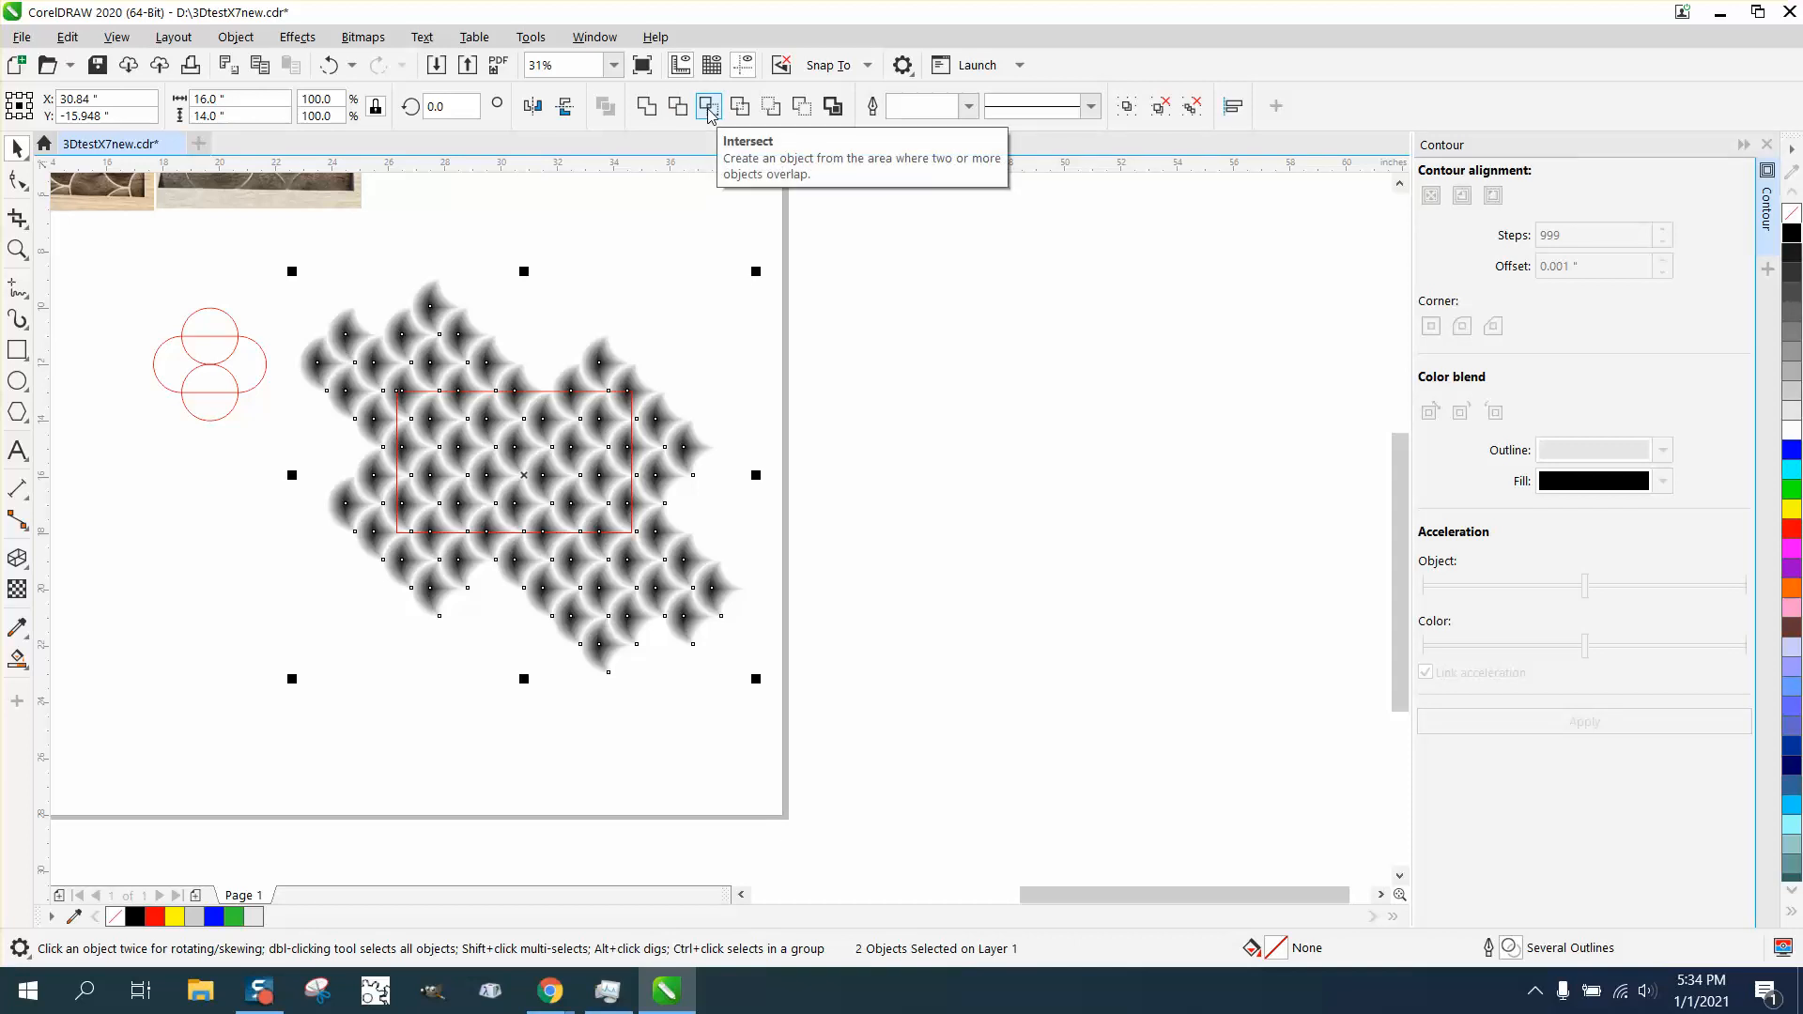
pyautogui.click(709, 107)
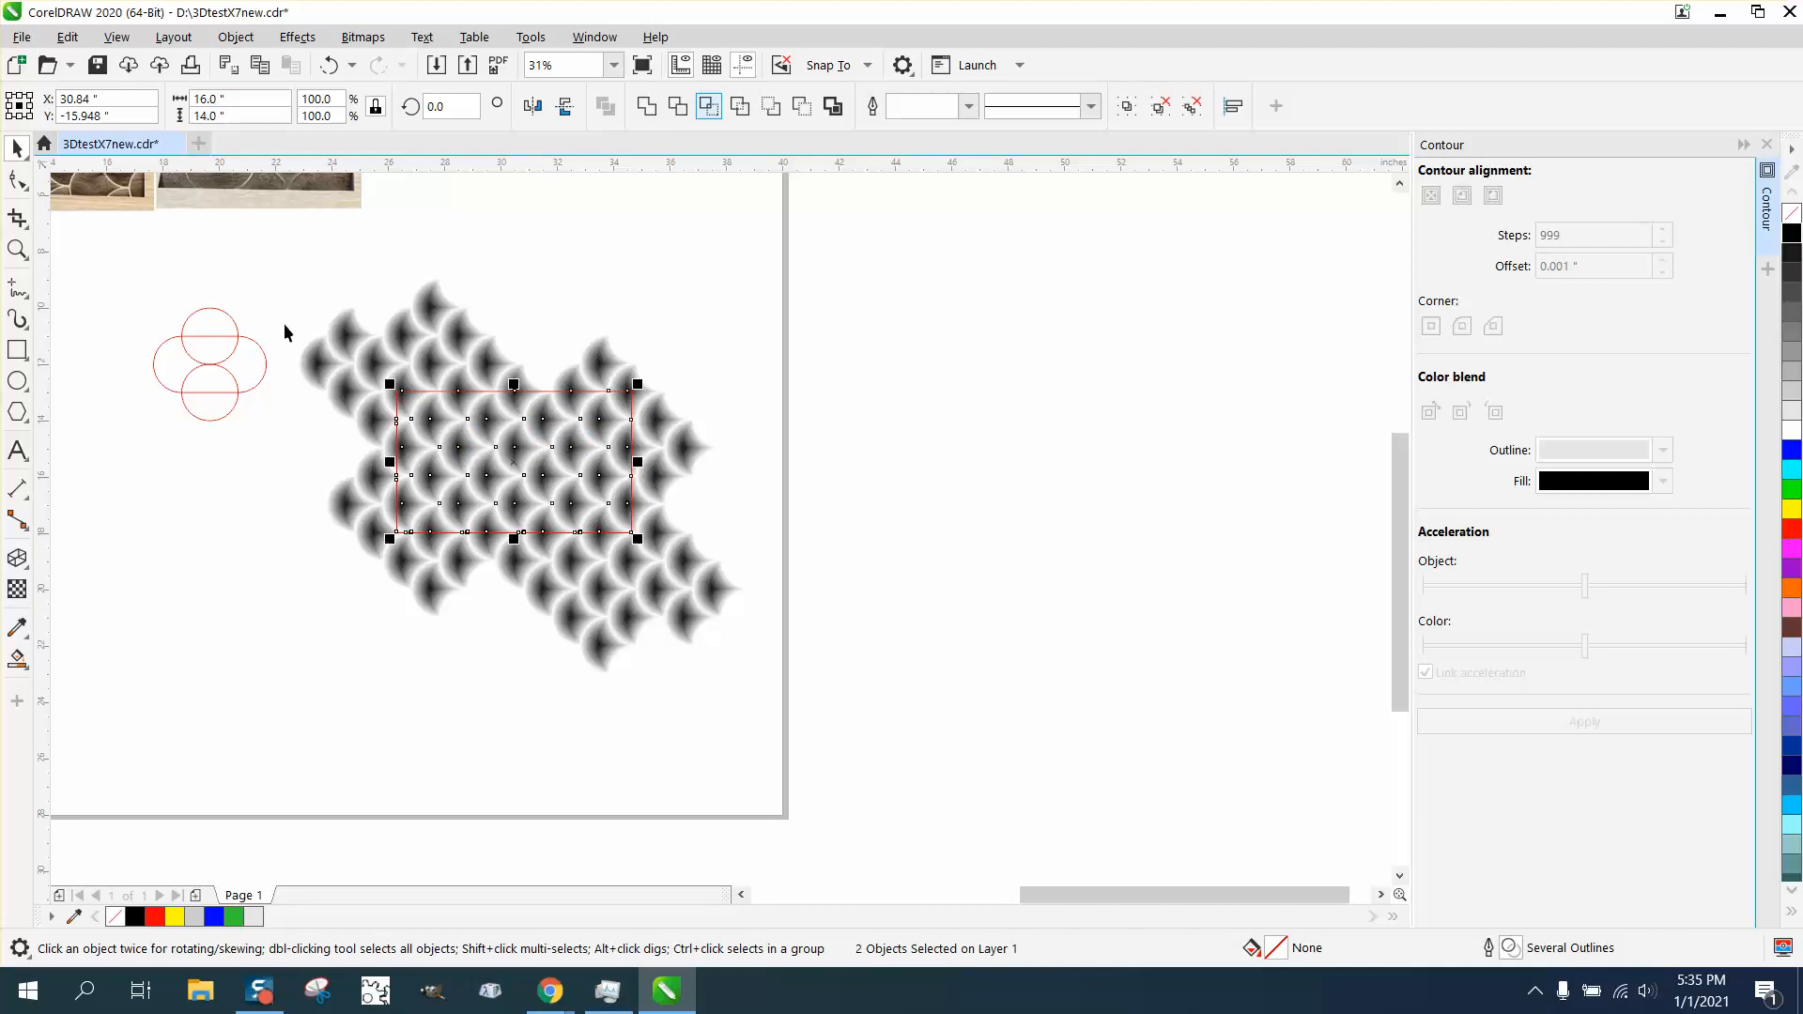
pyautogui.click(551, 453)
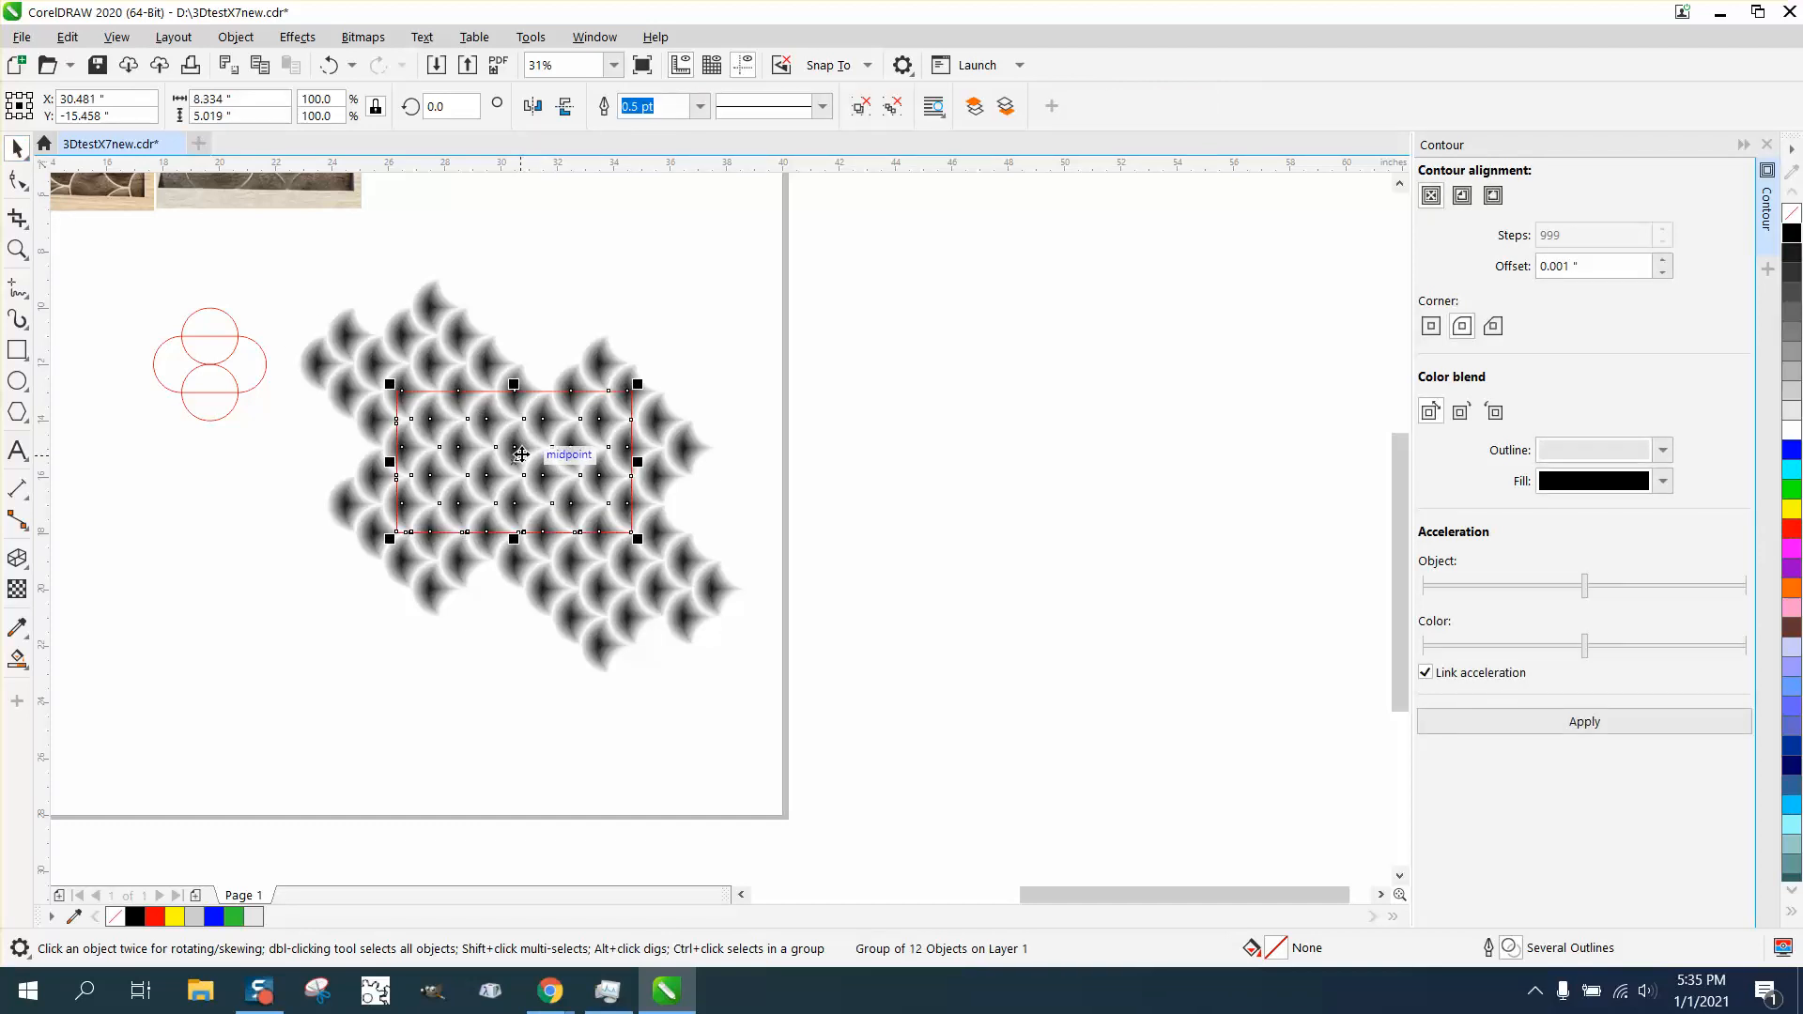
pyautogui.moveTo(520, 455); pyautogui.dragTo(987, 439)
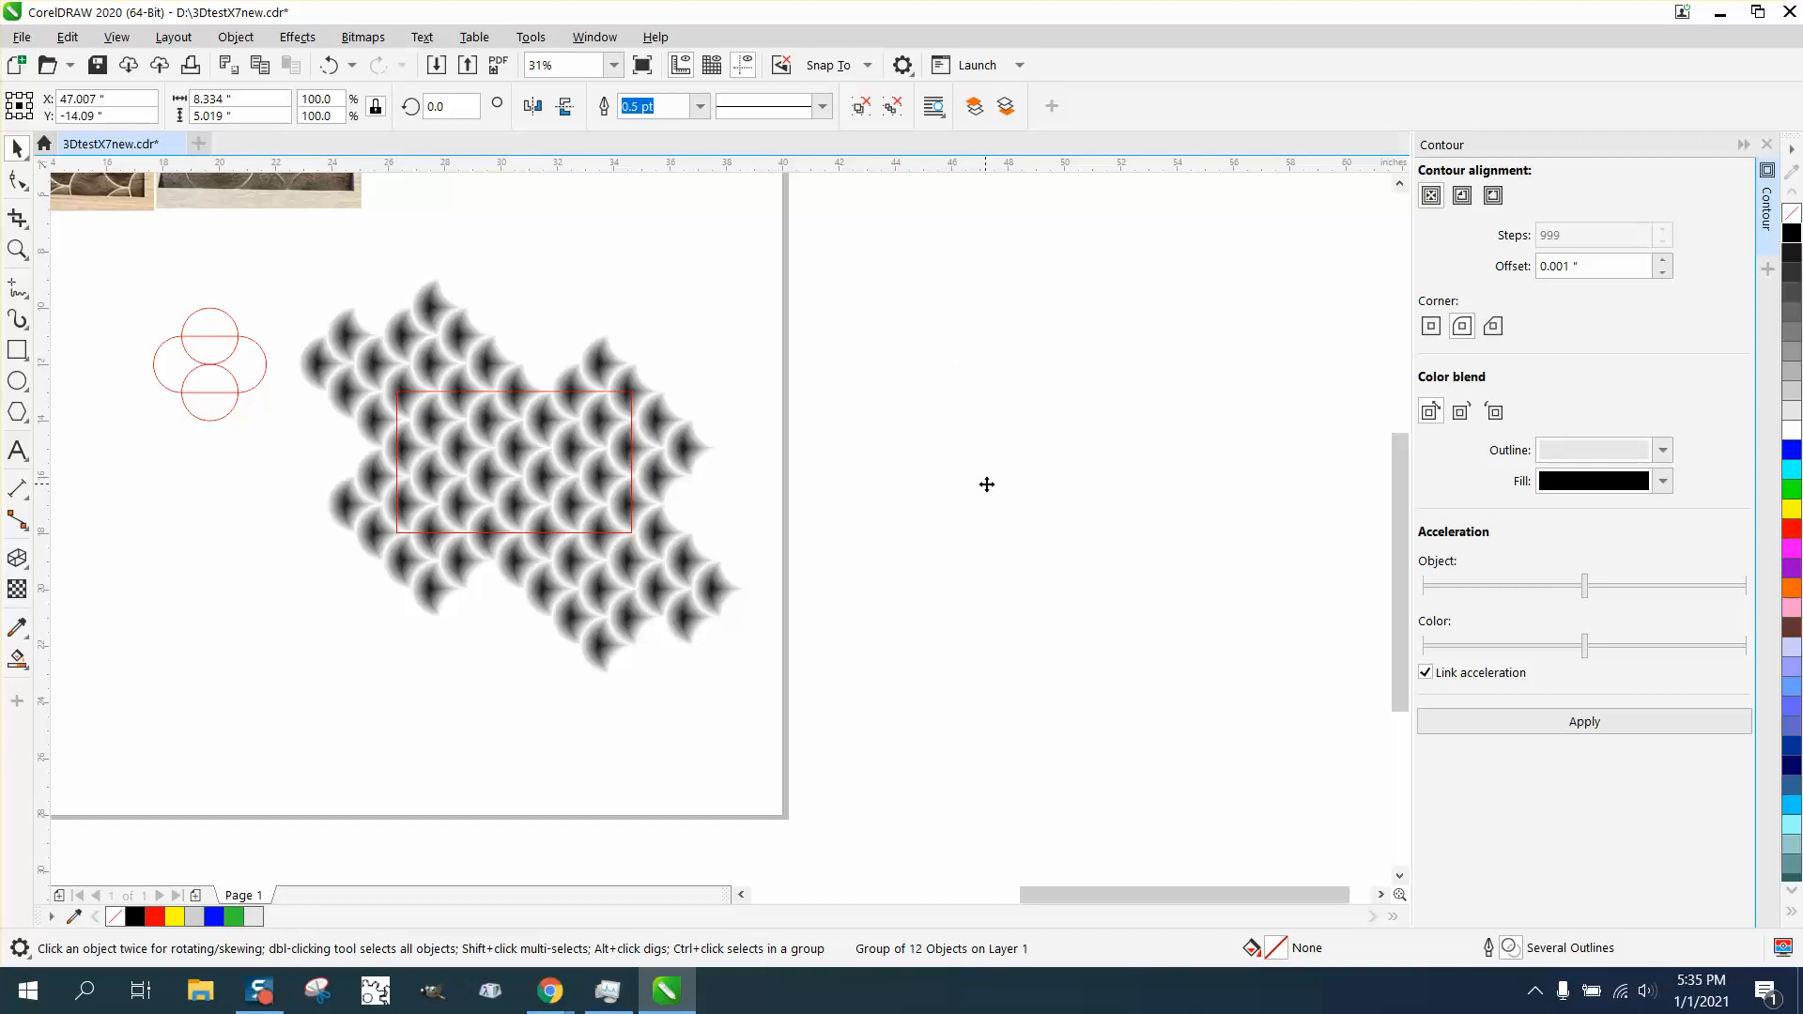
# - Convert the cropped scale piece to a 300 dpi Grayscale (8-bit) bitmap with anti-aliasing and a transparent background
pyautogui.click(17, 249)
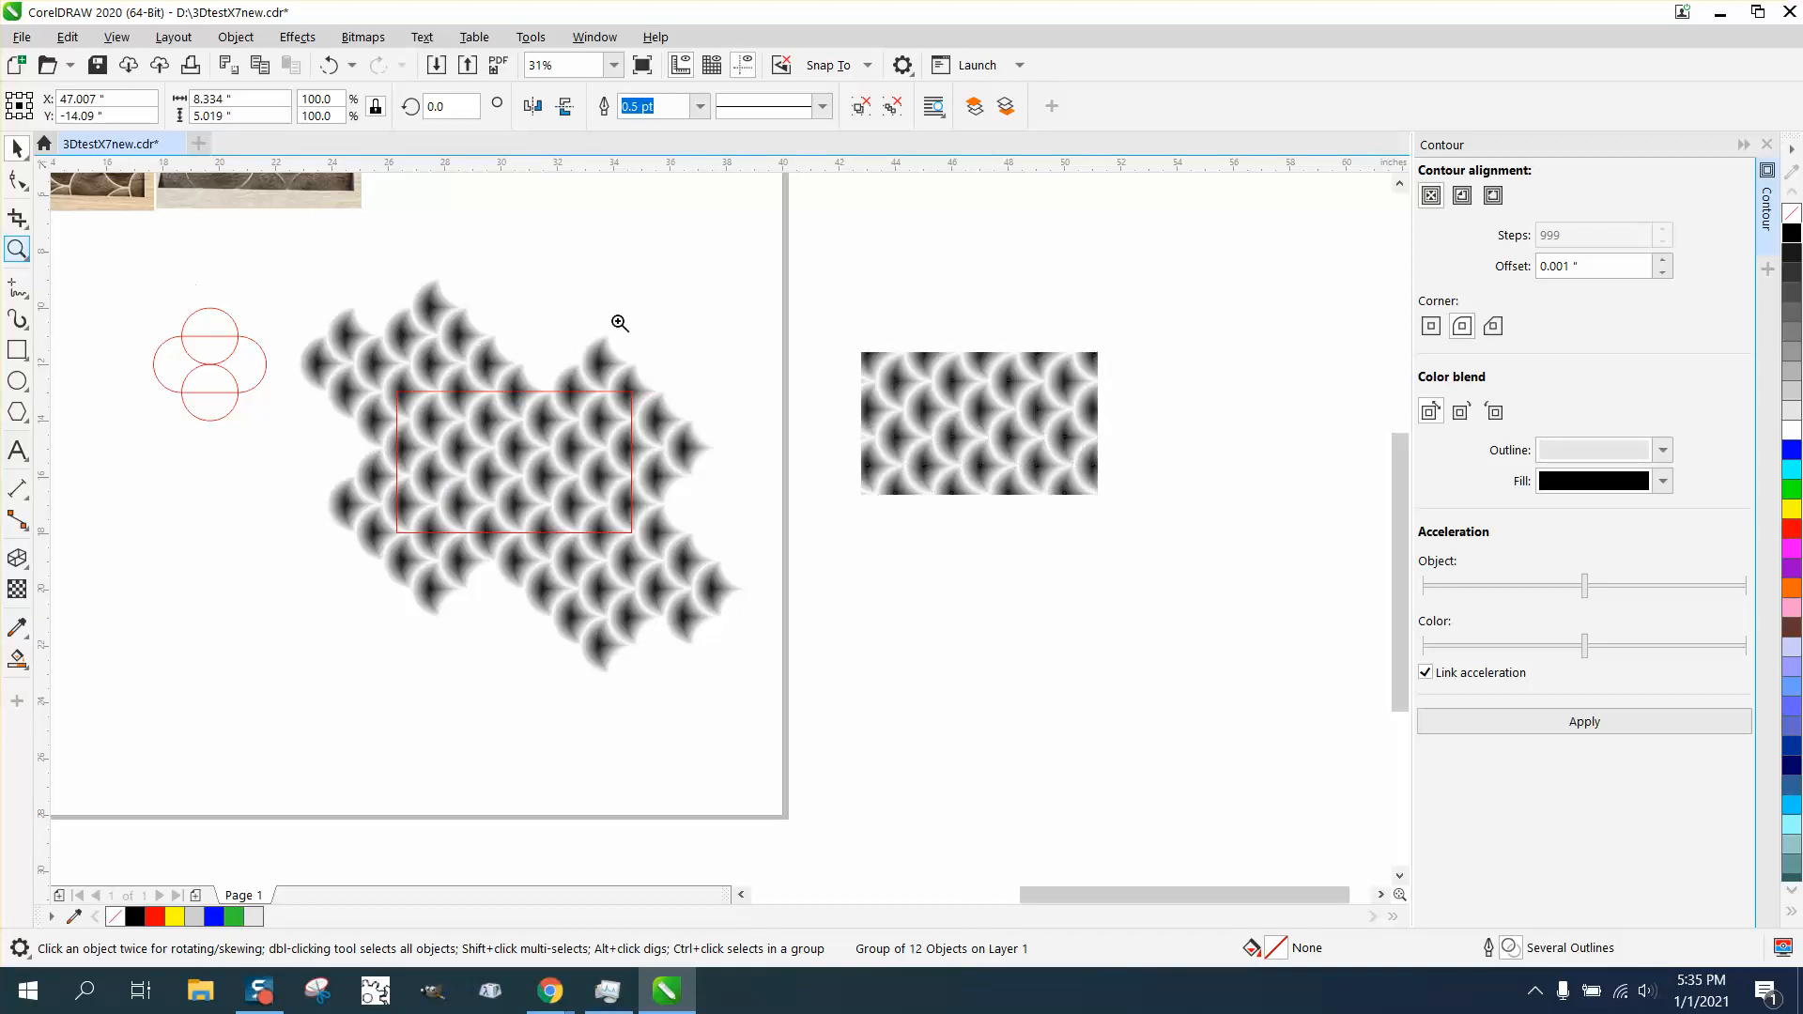
pyautogui.moveTo(842, 343); pyautogui.dragTo(1112, 516)
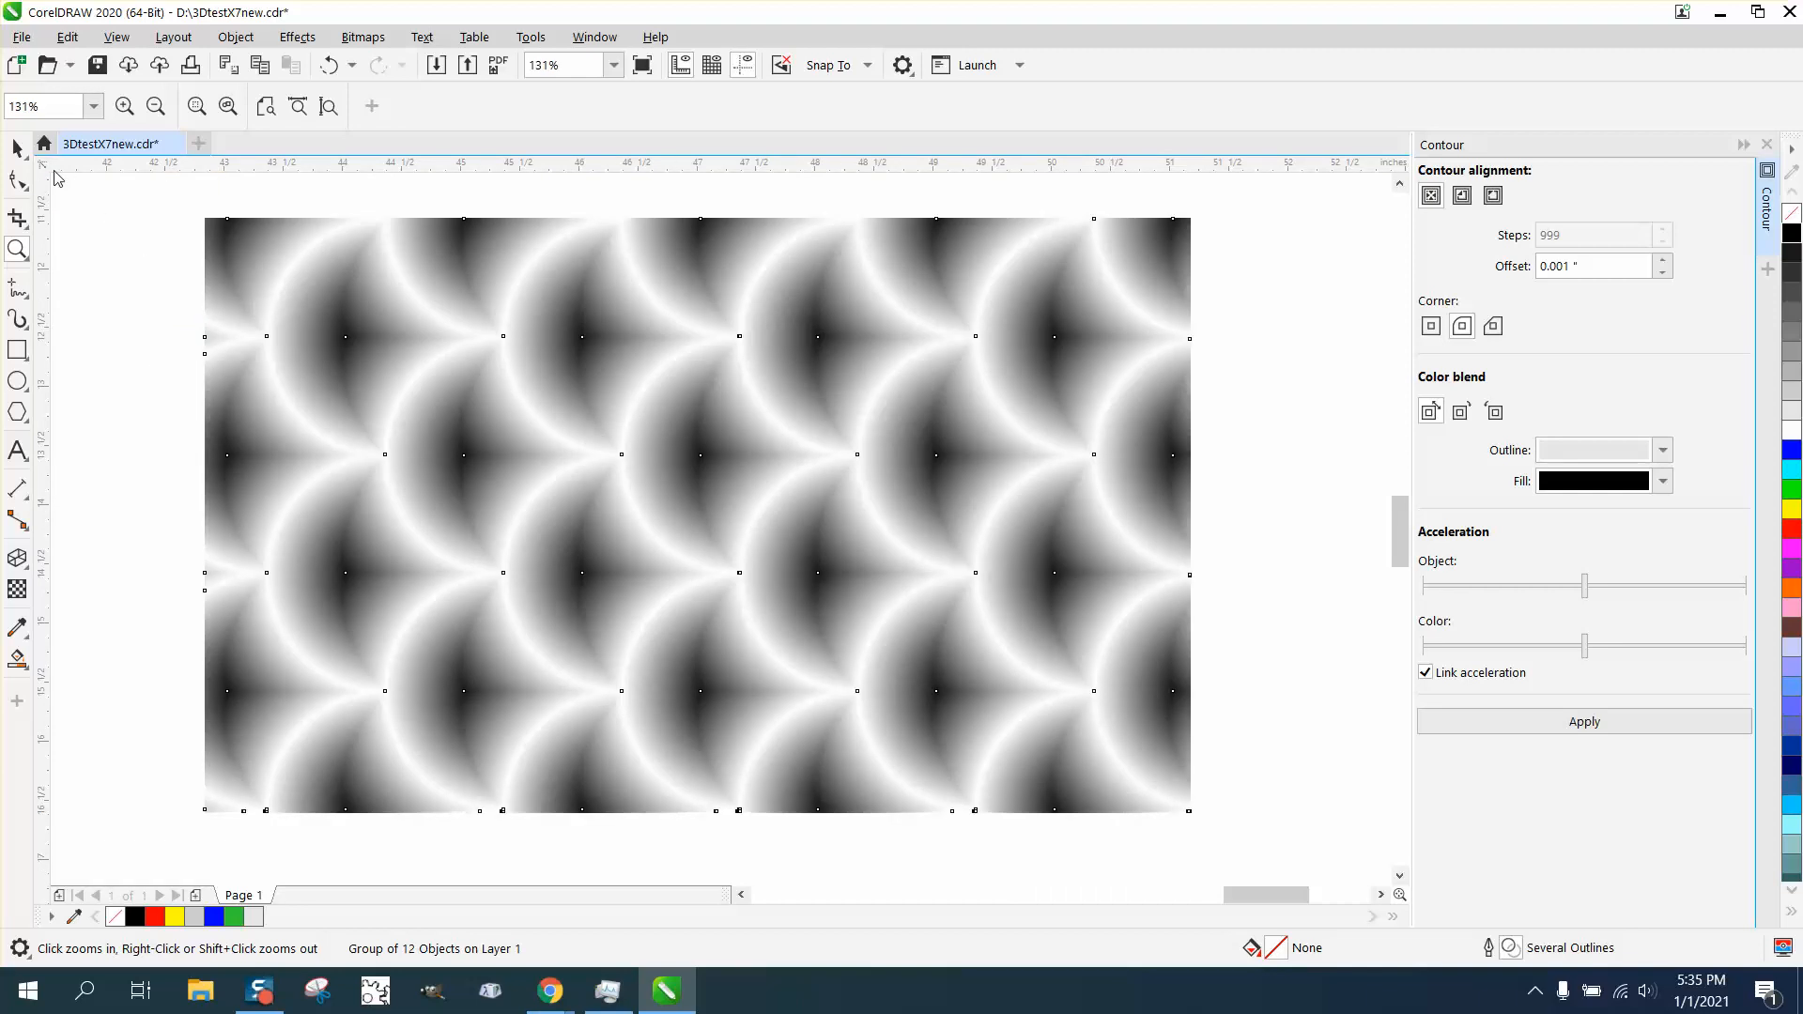
pyautogui.click(17, 148)
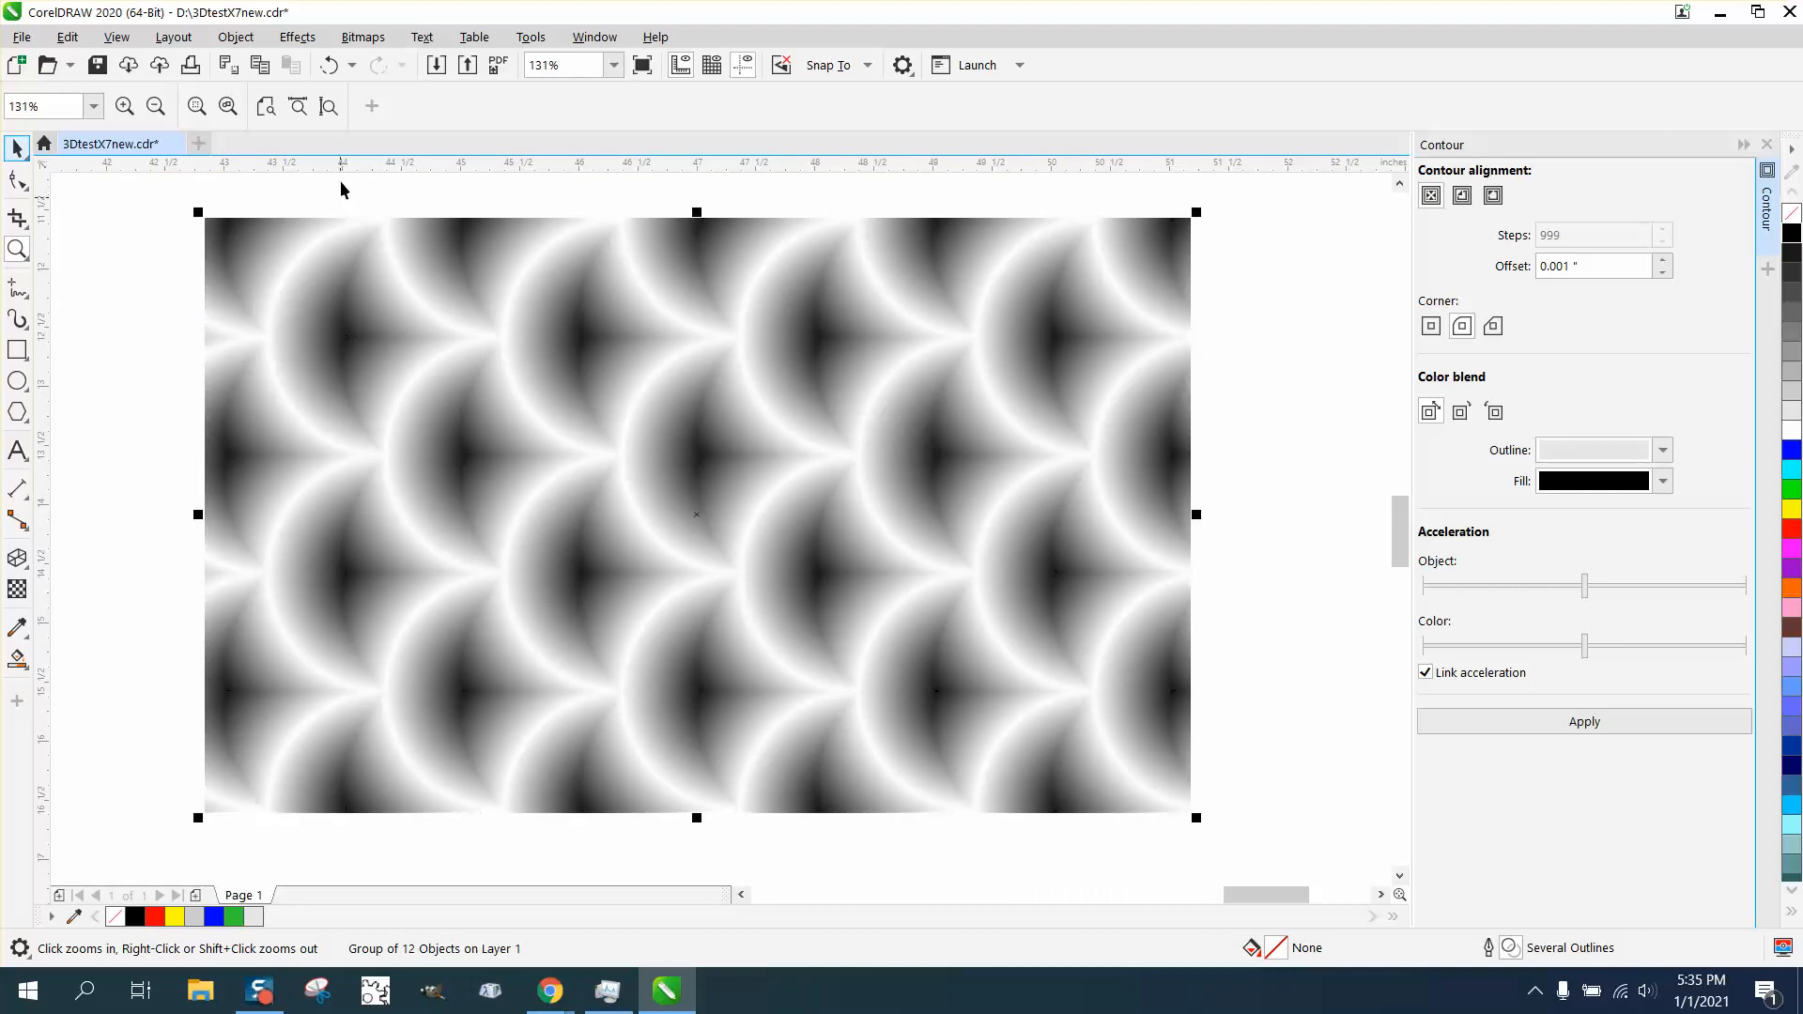
pyautogui.click(362, 37)
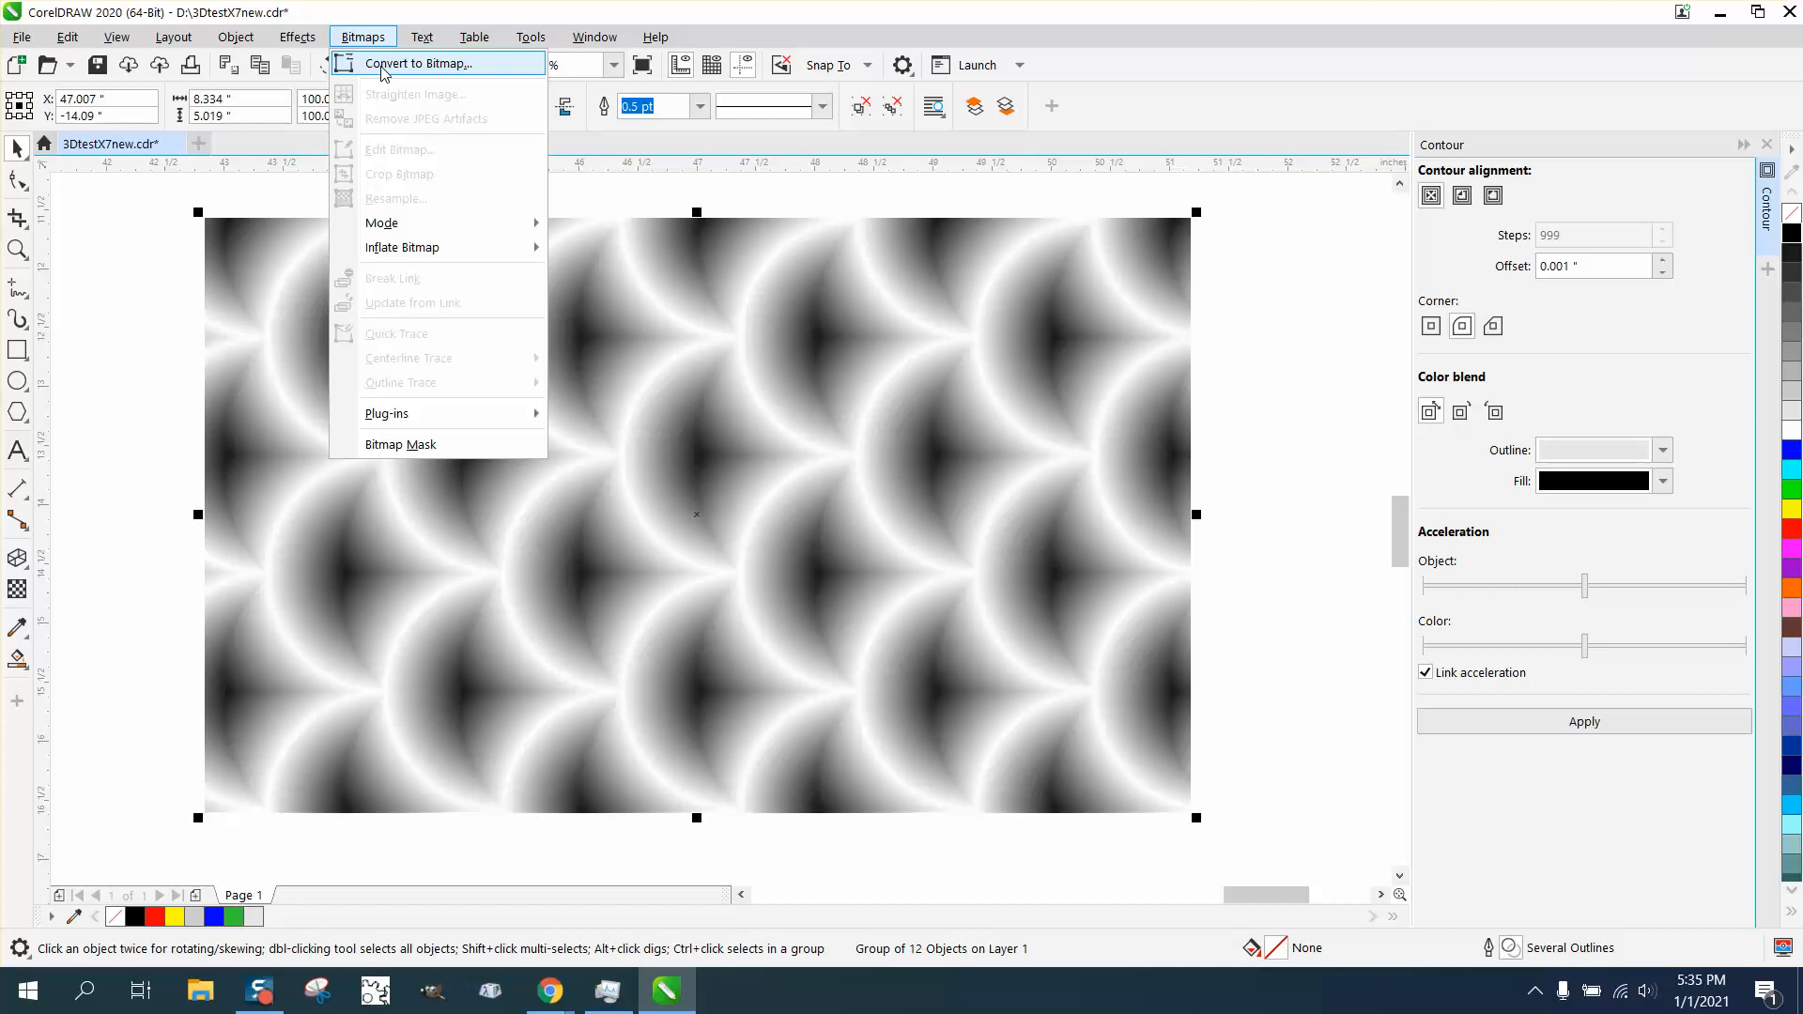
pyautogui.click(384, 63)
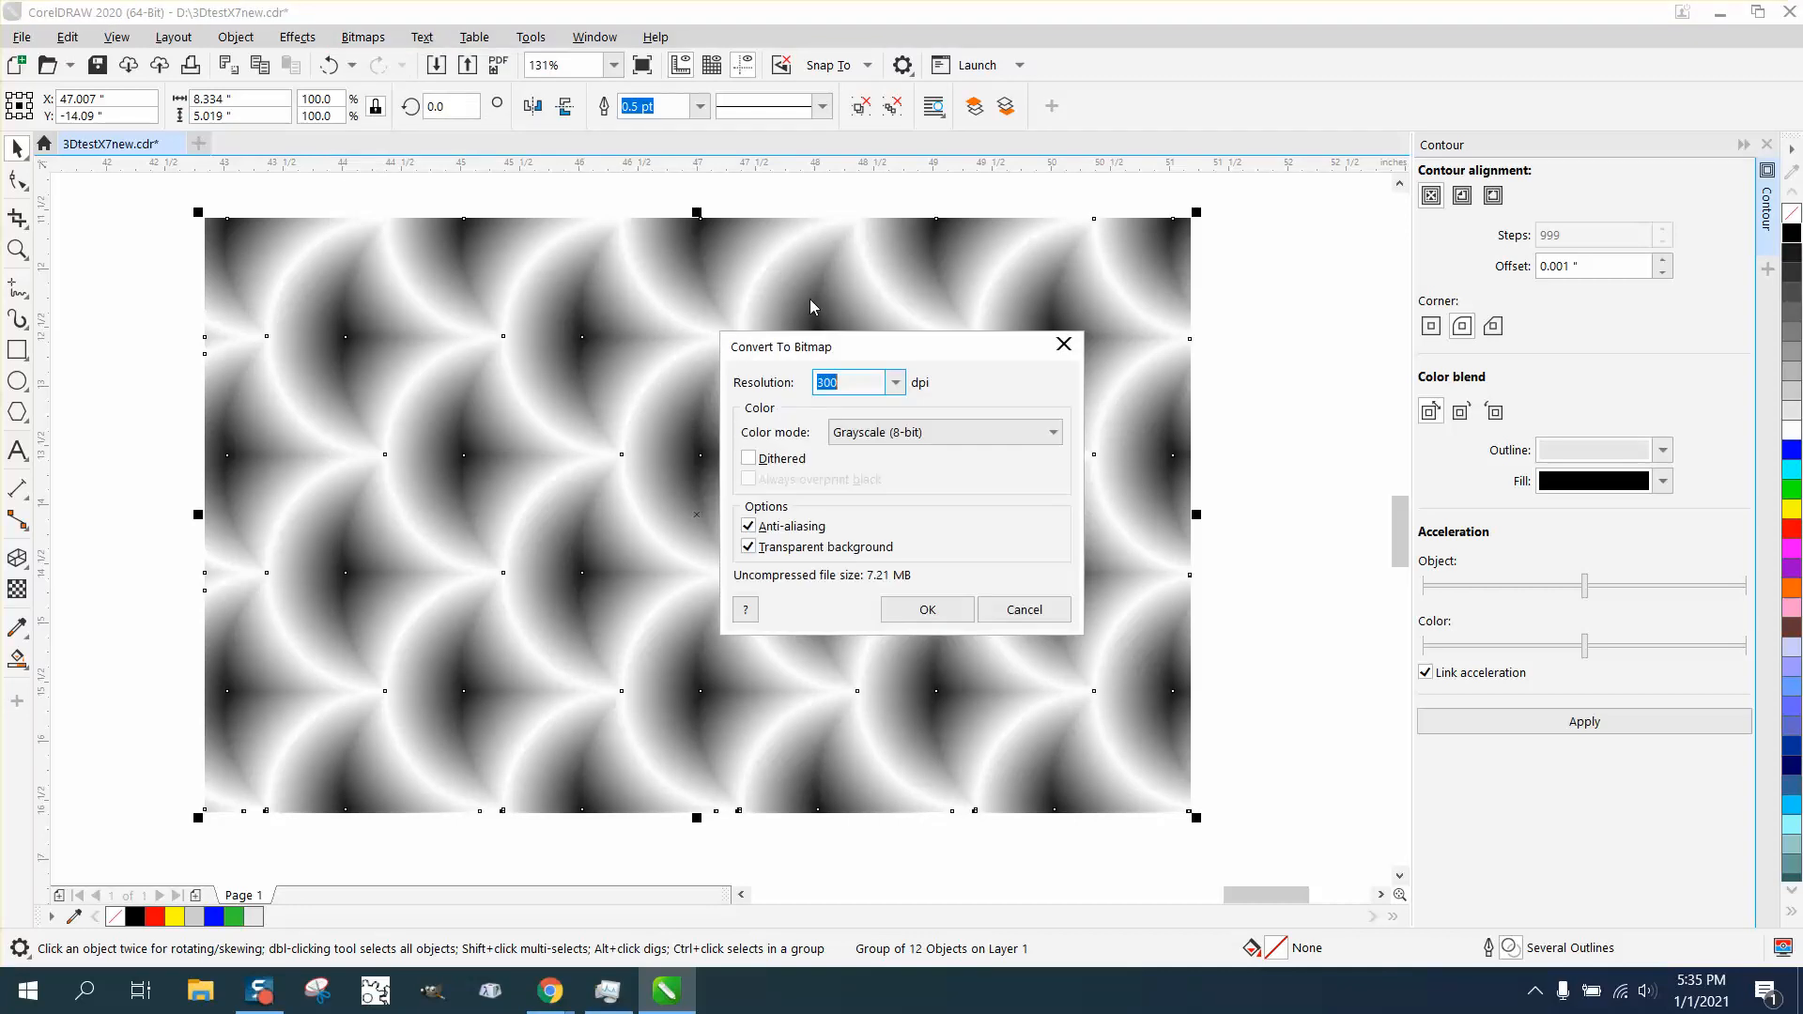
pyautogui.click(933, 607)
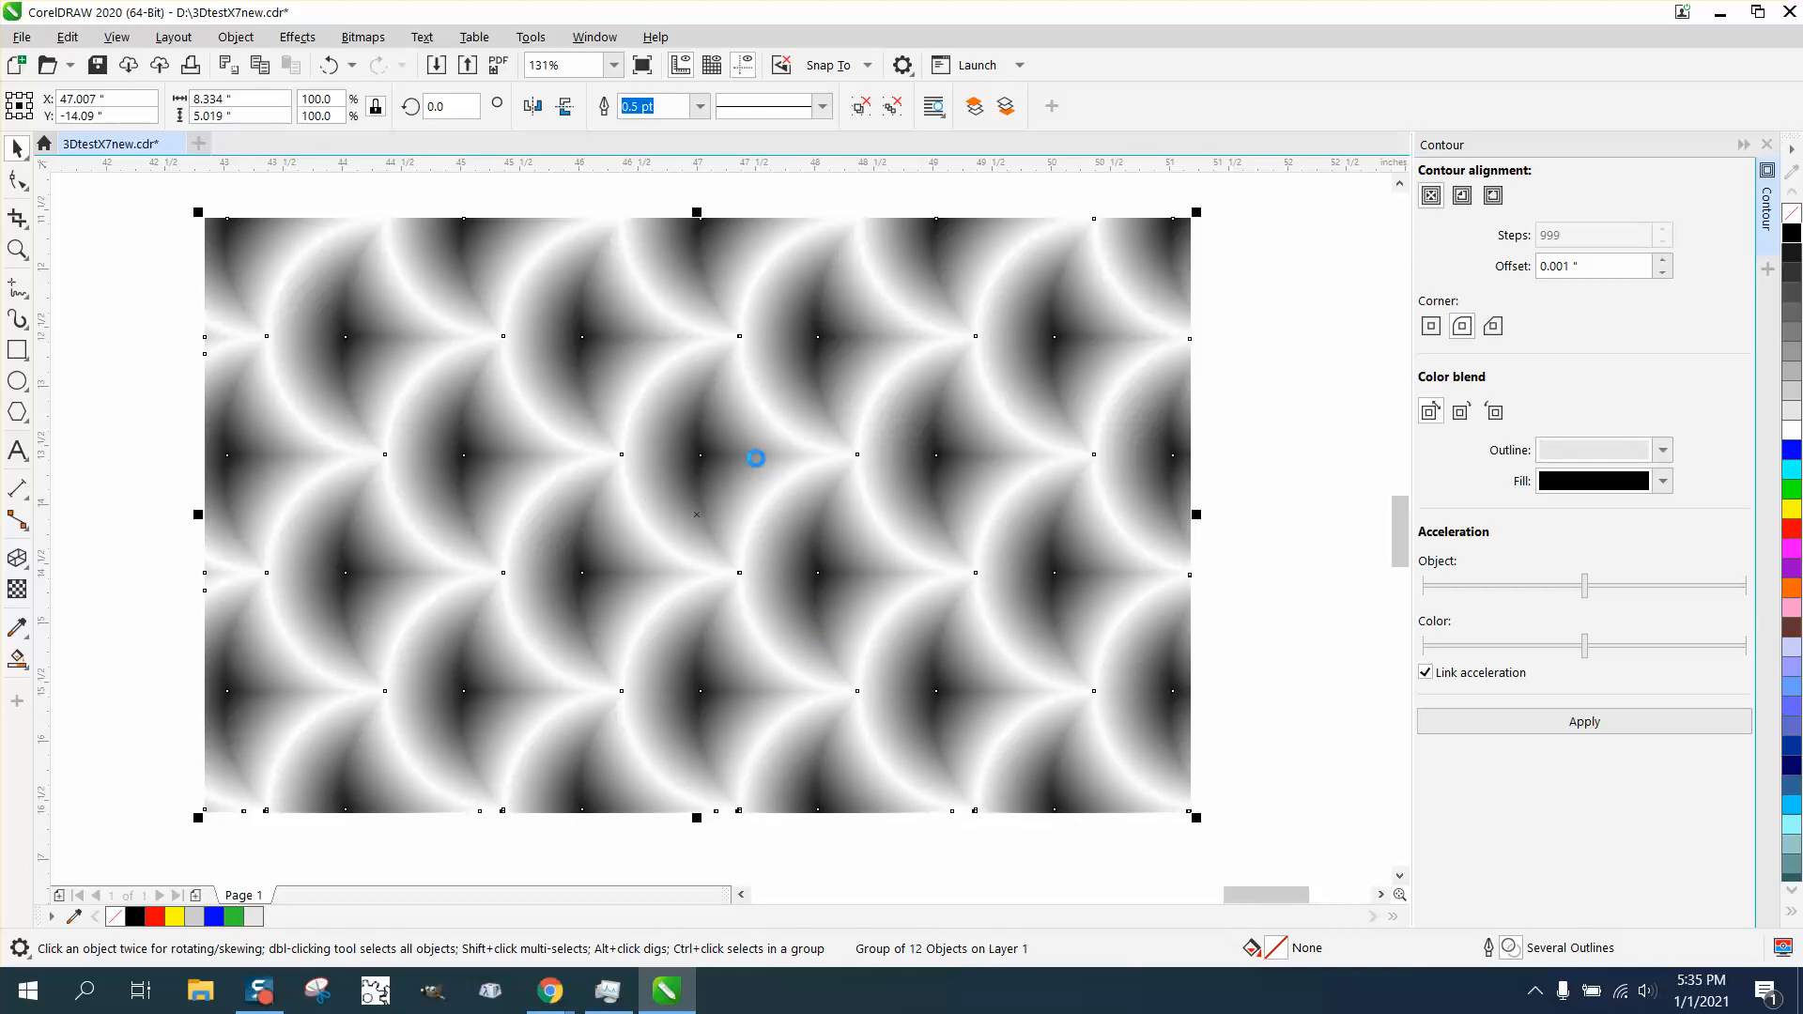
# - Scale the bitmap proportionally to a height of 2 inches and move it near the page's upper-left corner
pyautogui.scroll(-3, 754, 460)
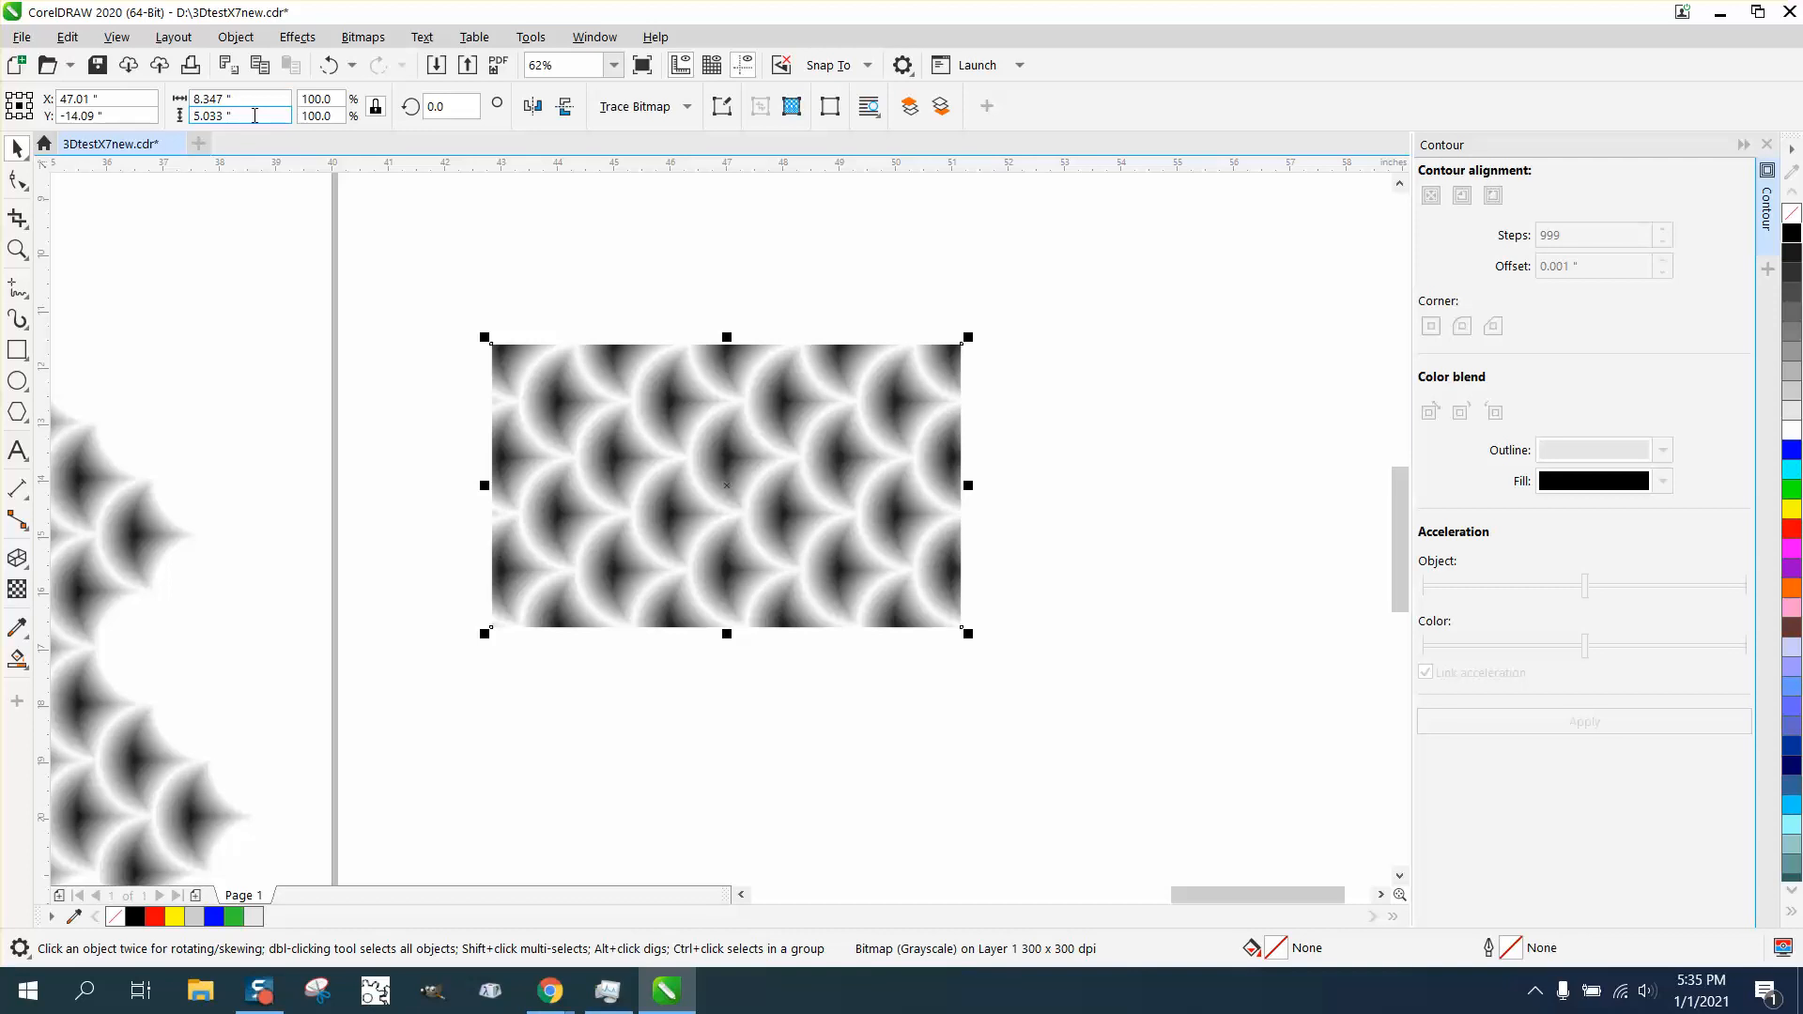
pyautogui.moveTo(220, 121); pyautogui.dragTo(188, 118)
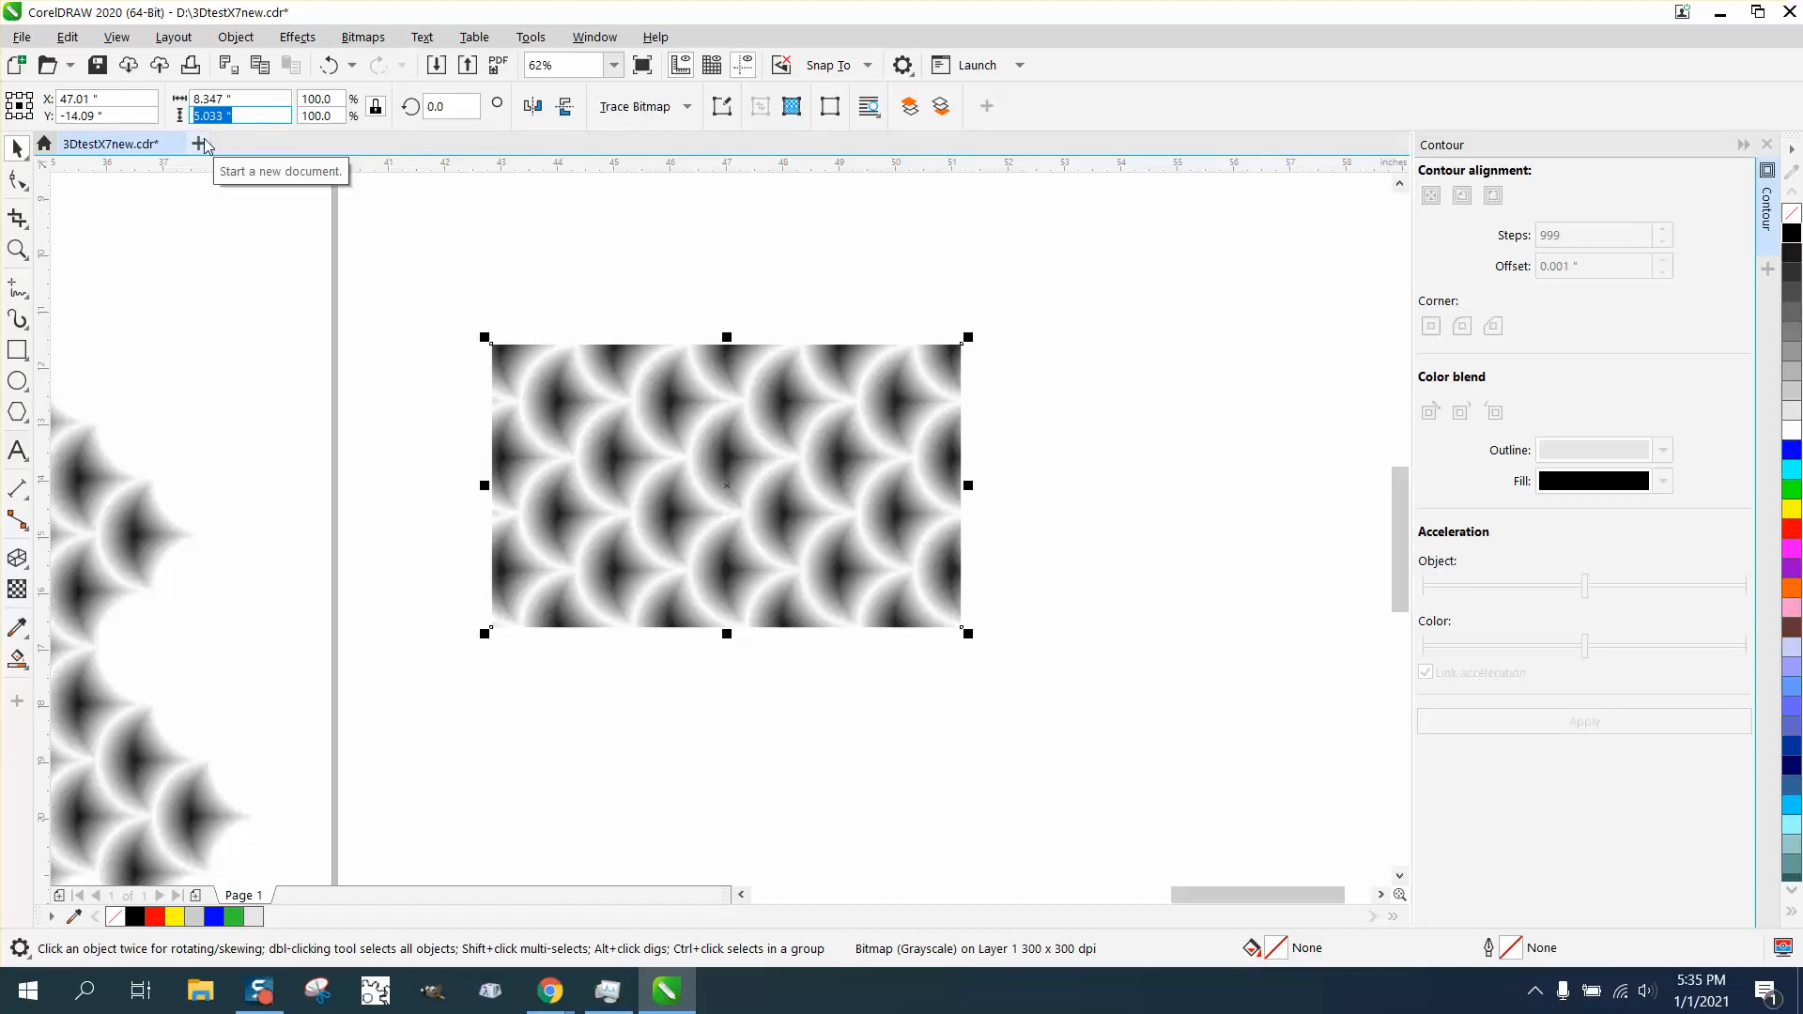
pyautogui.write('2')
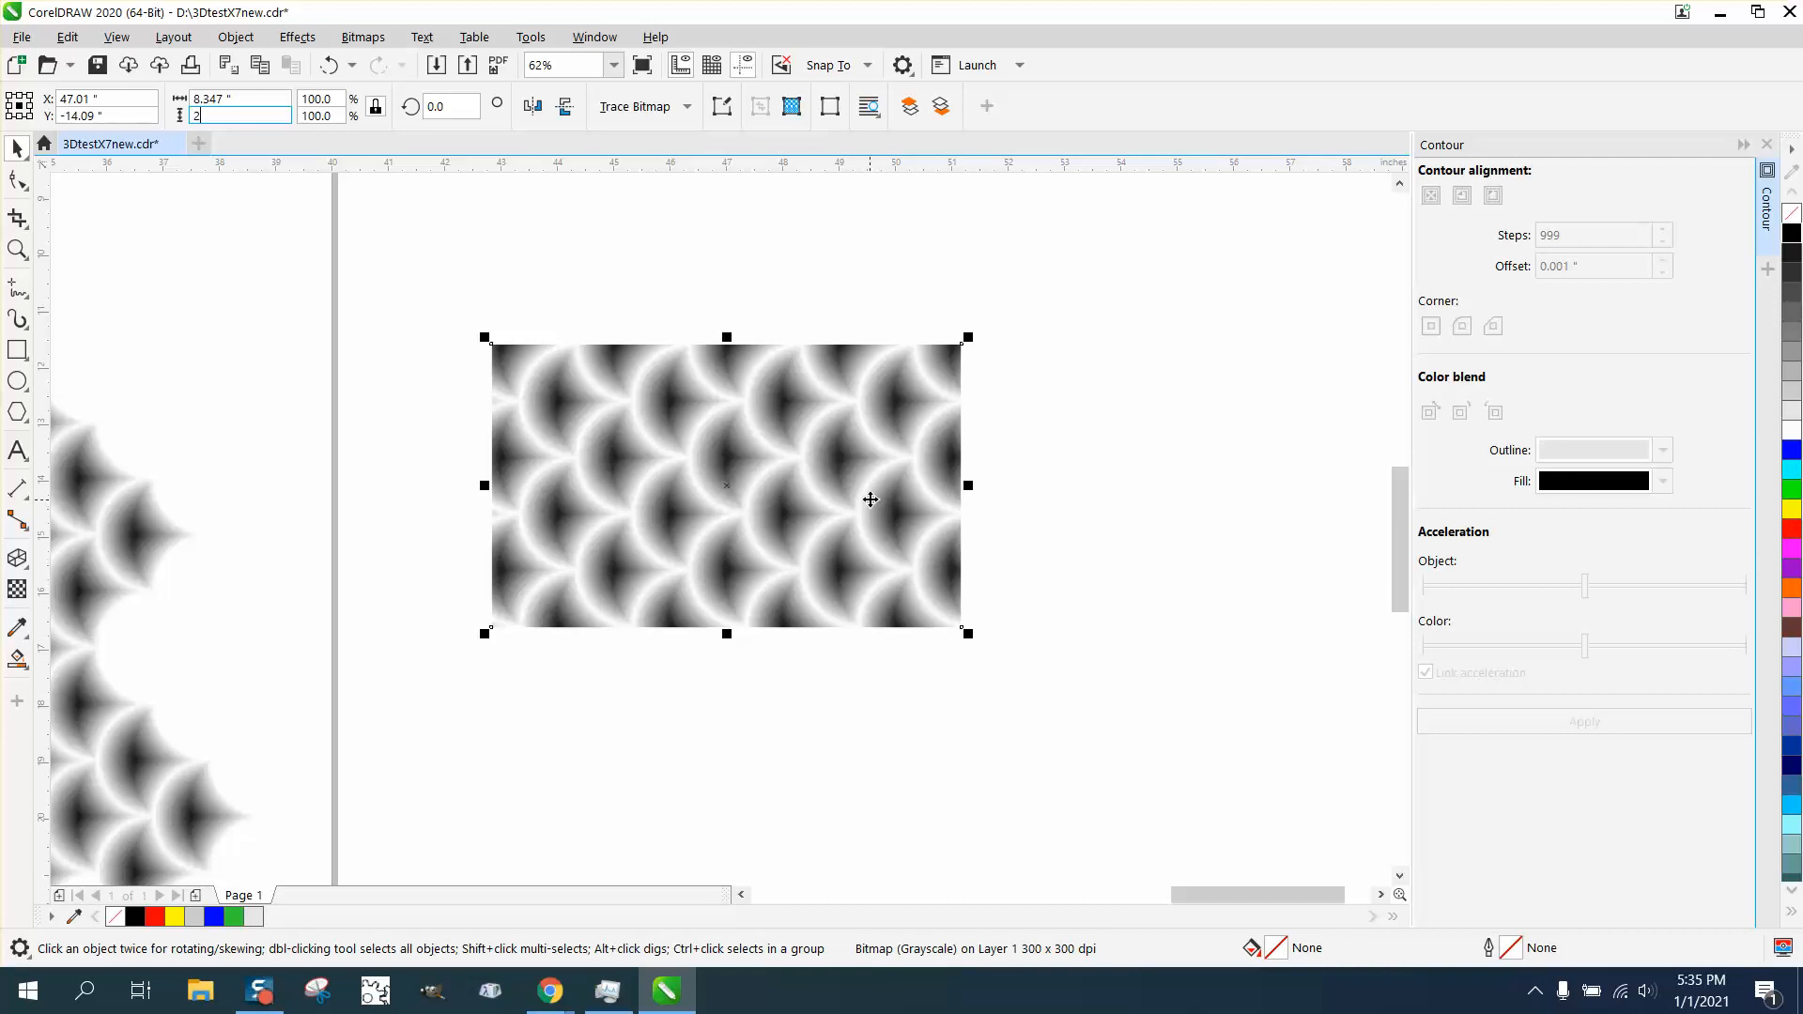
pyautogui.scroll(-1, 867, 497)
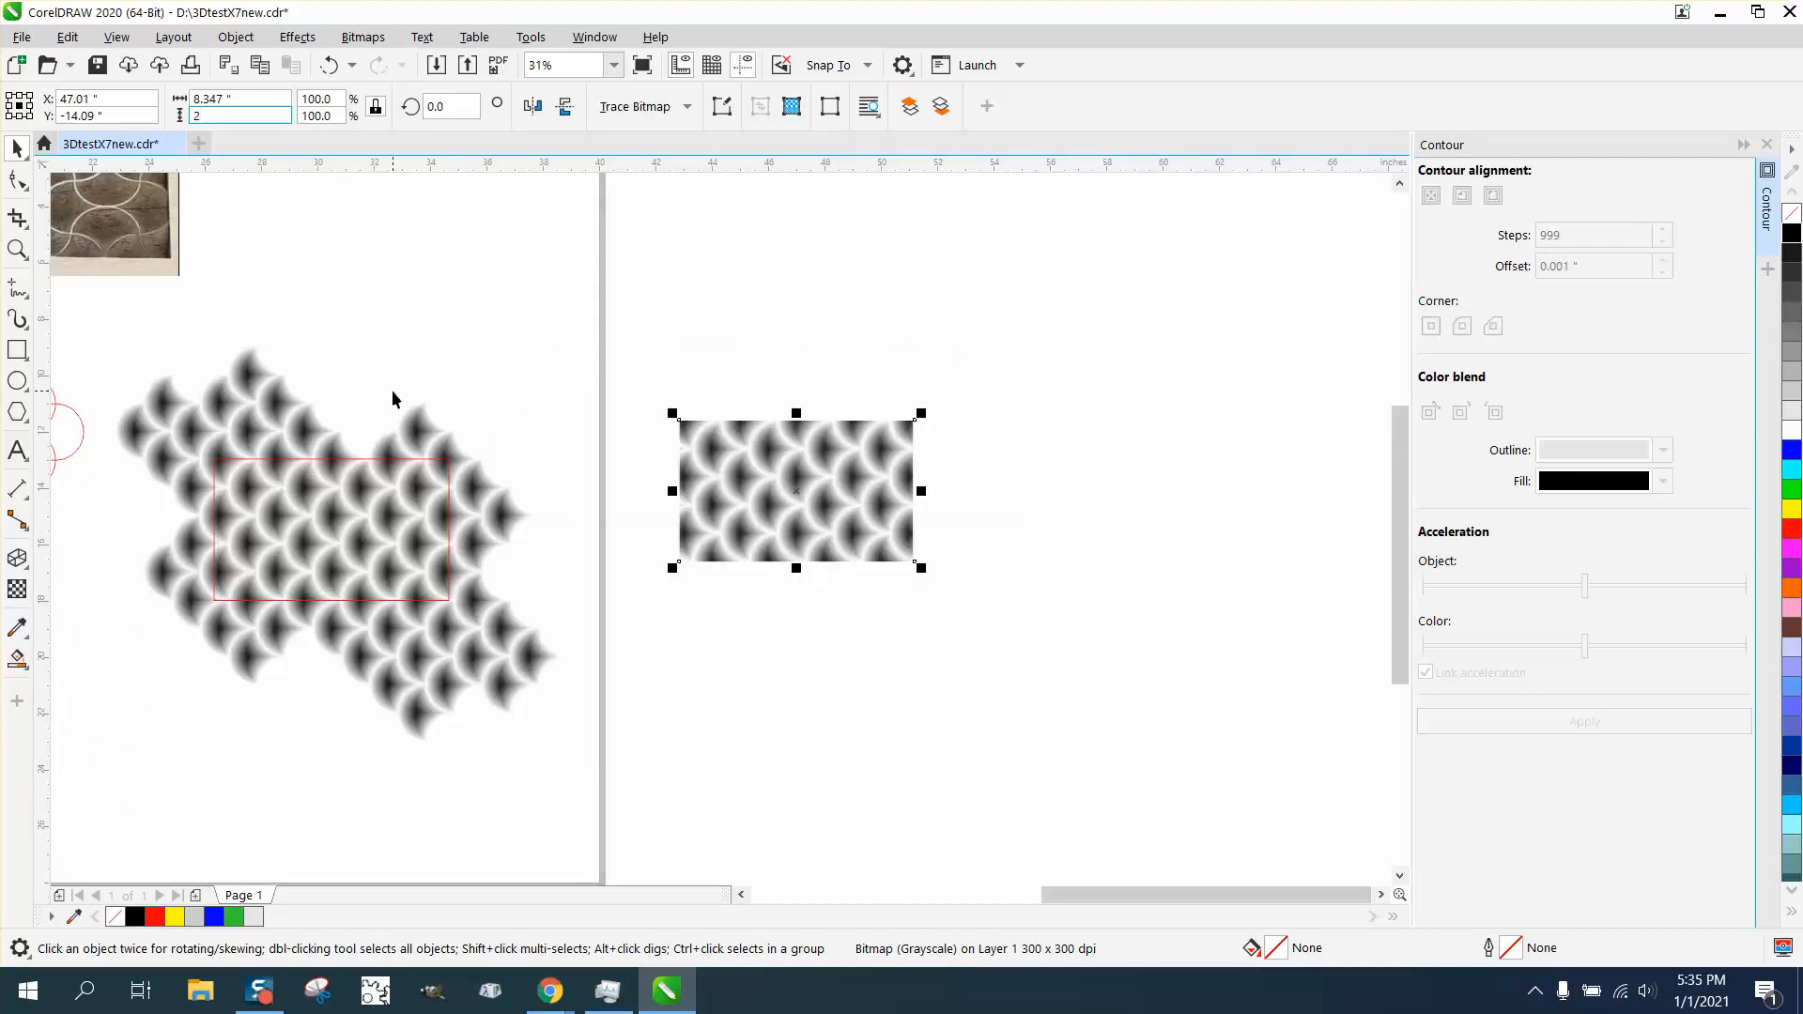
pyautogui.press('Return')
pyautogui.scroll(-1, 920, 545)
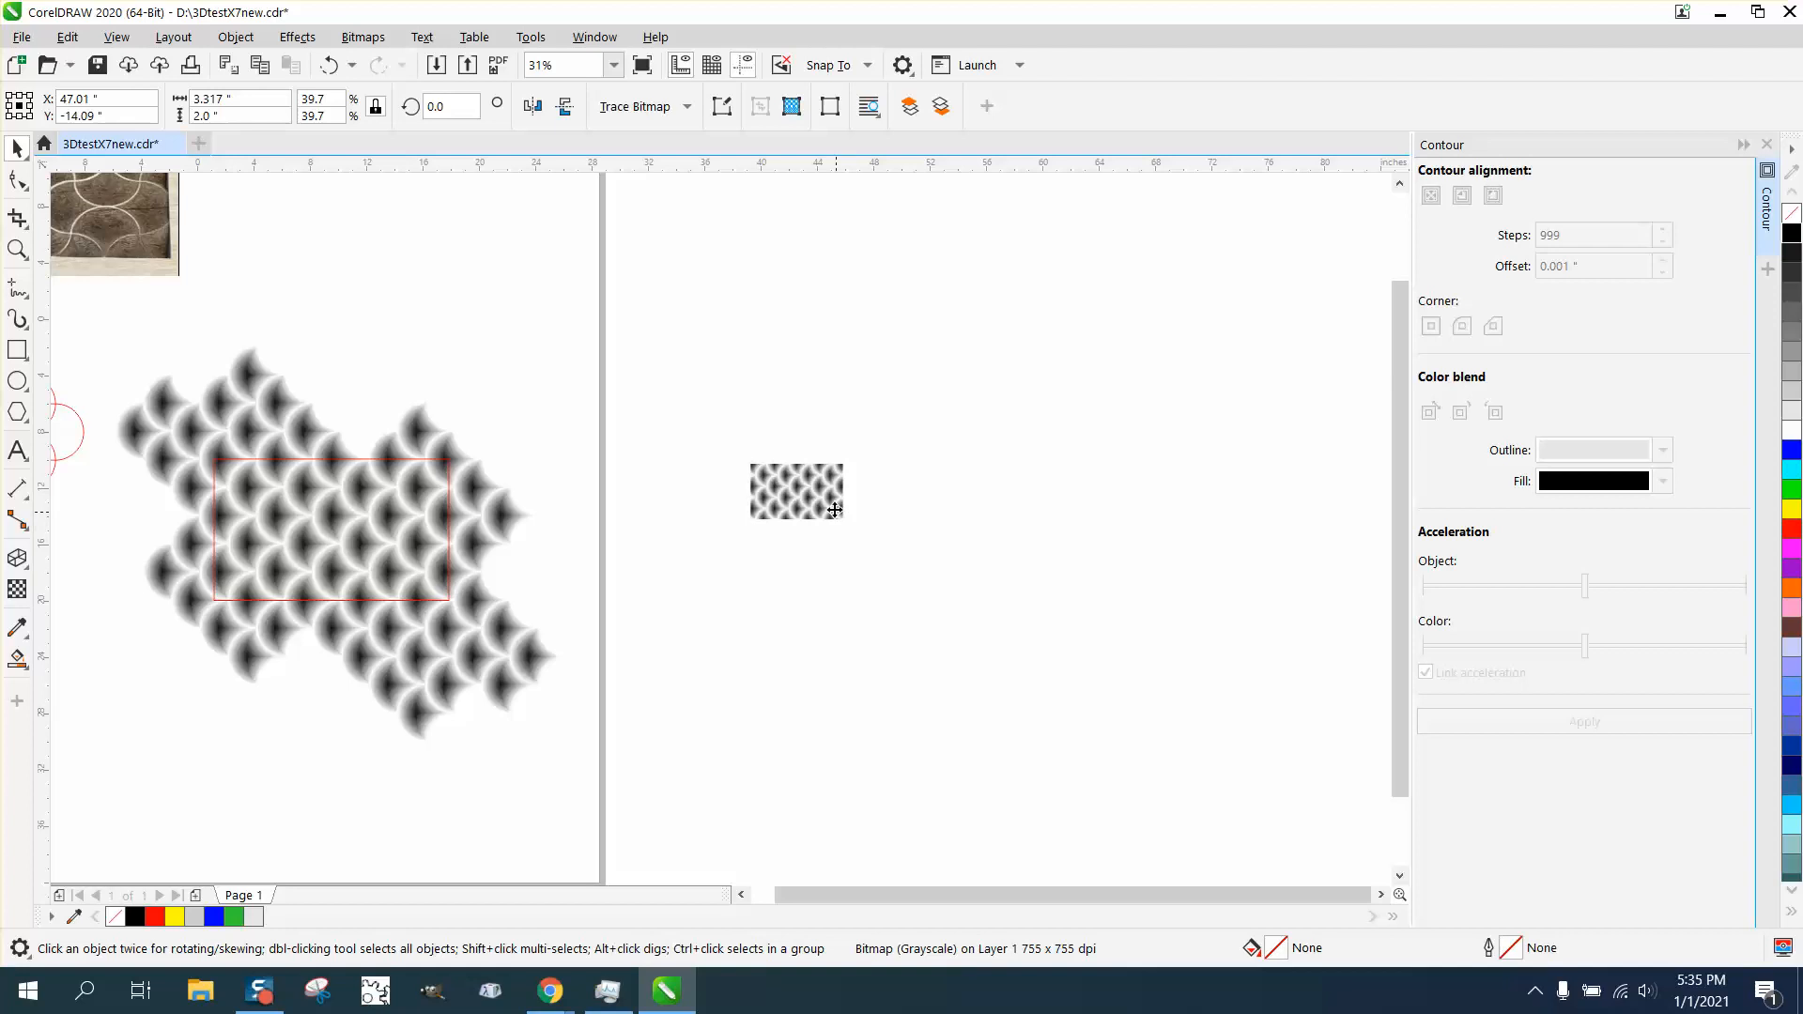
pyautogui.moveTo(847, 523); pyautogui.dragTo(594, 428)
# - Examine the resized scale bitmap up close and compare it with the two wood engraving reference photos
pyautogui.click(16, 249)
pyautogui.rightClick(553, 414)
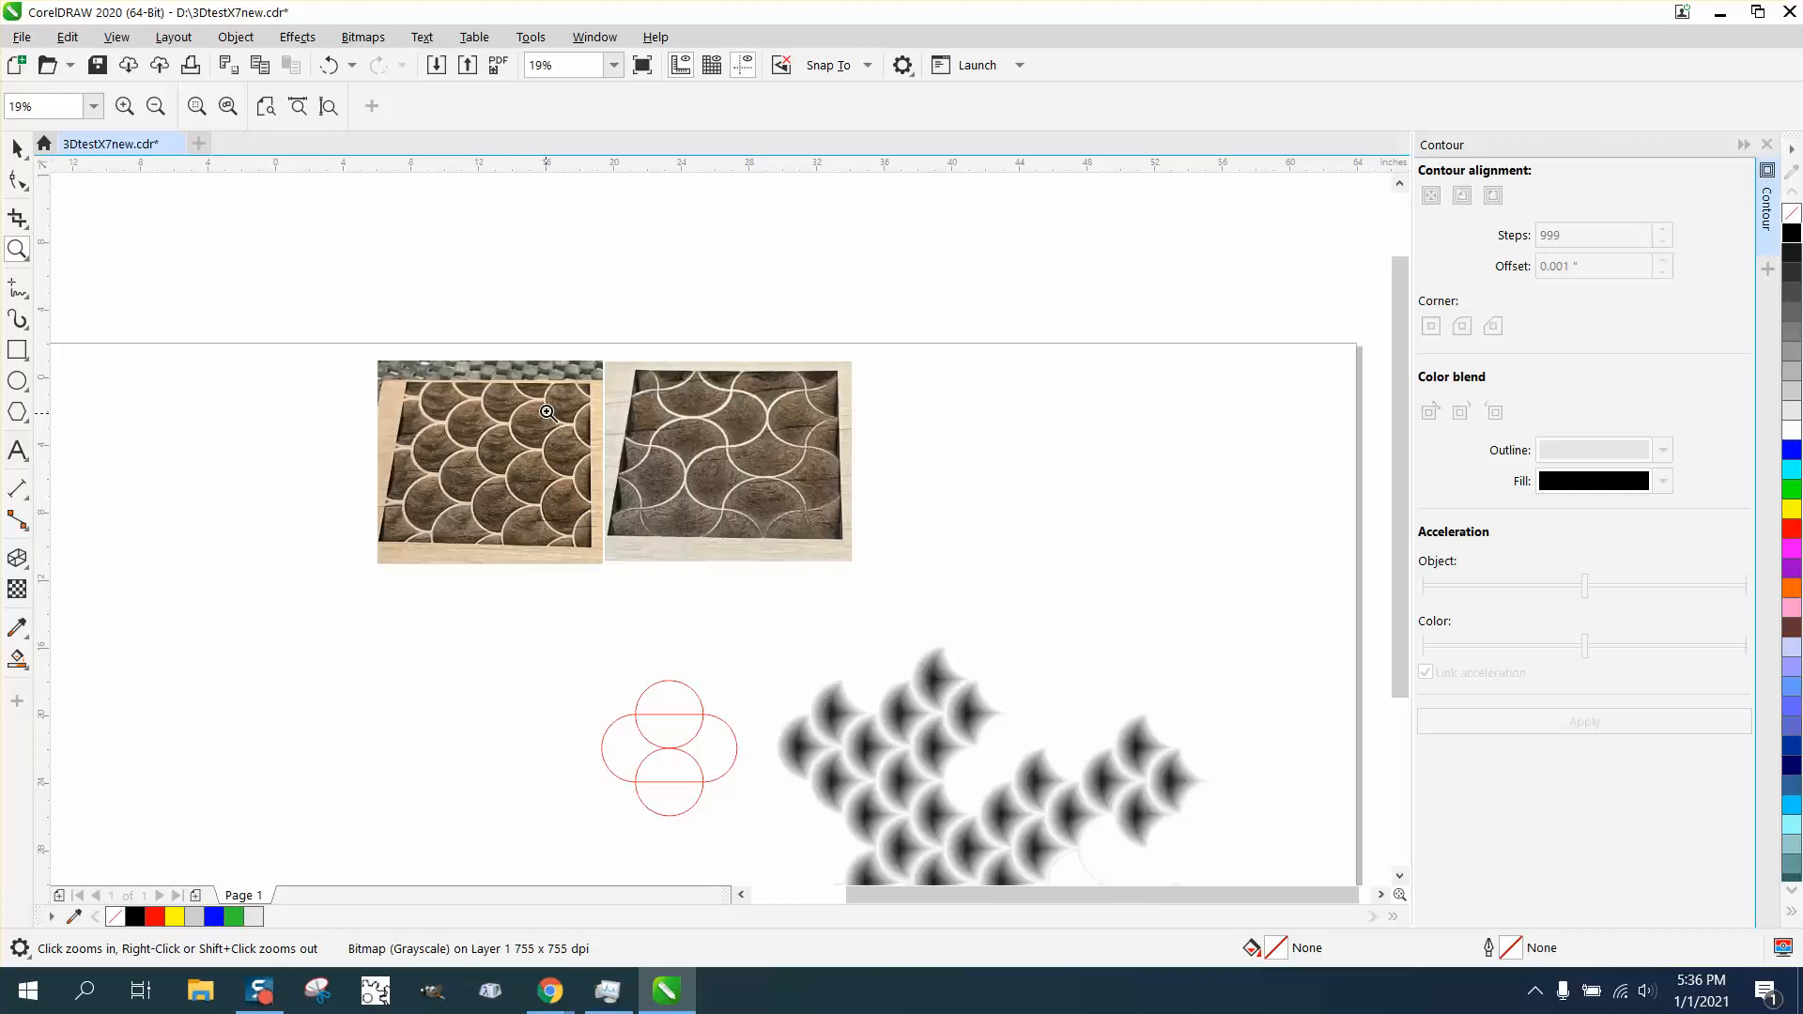
pyautogui.rightClick(385, 404)
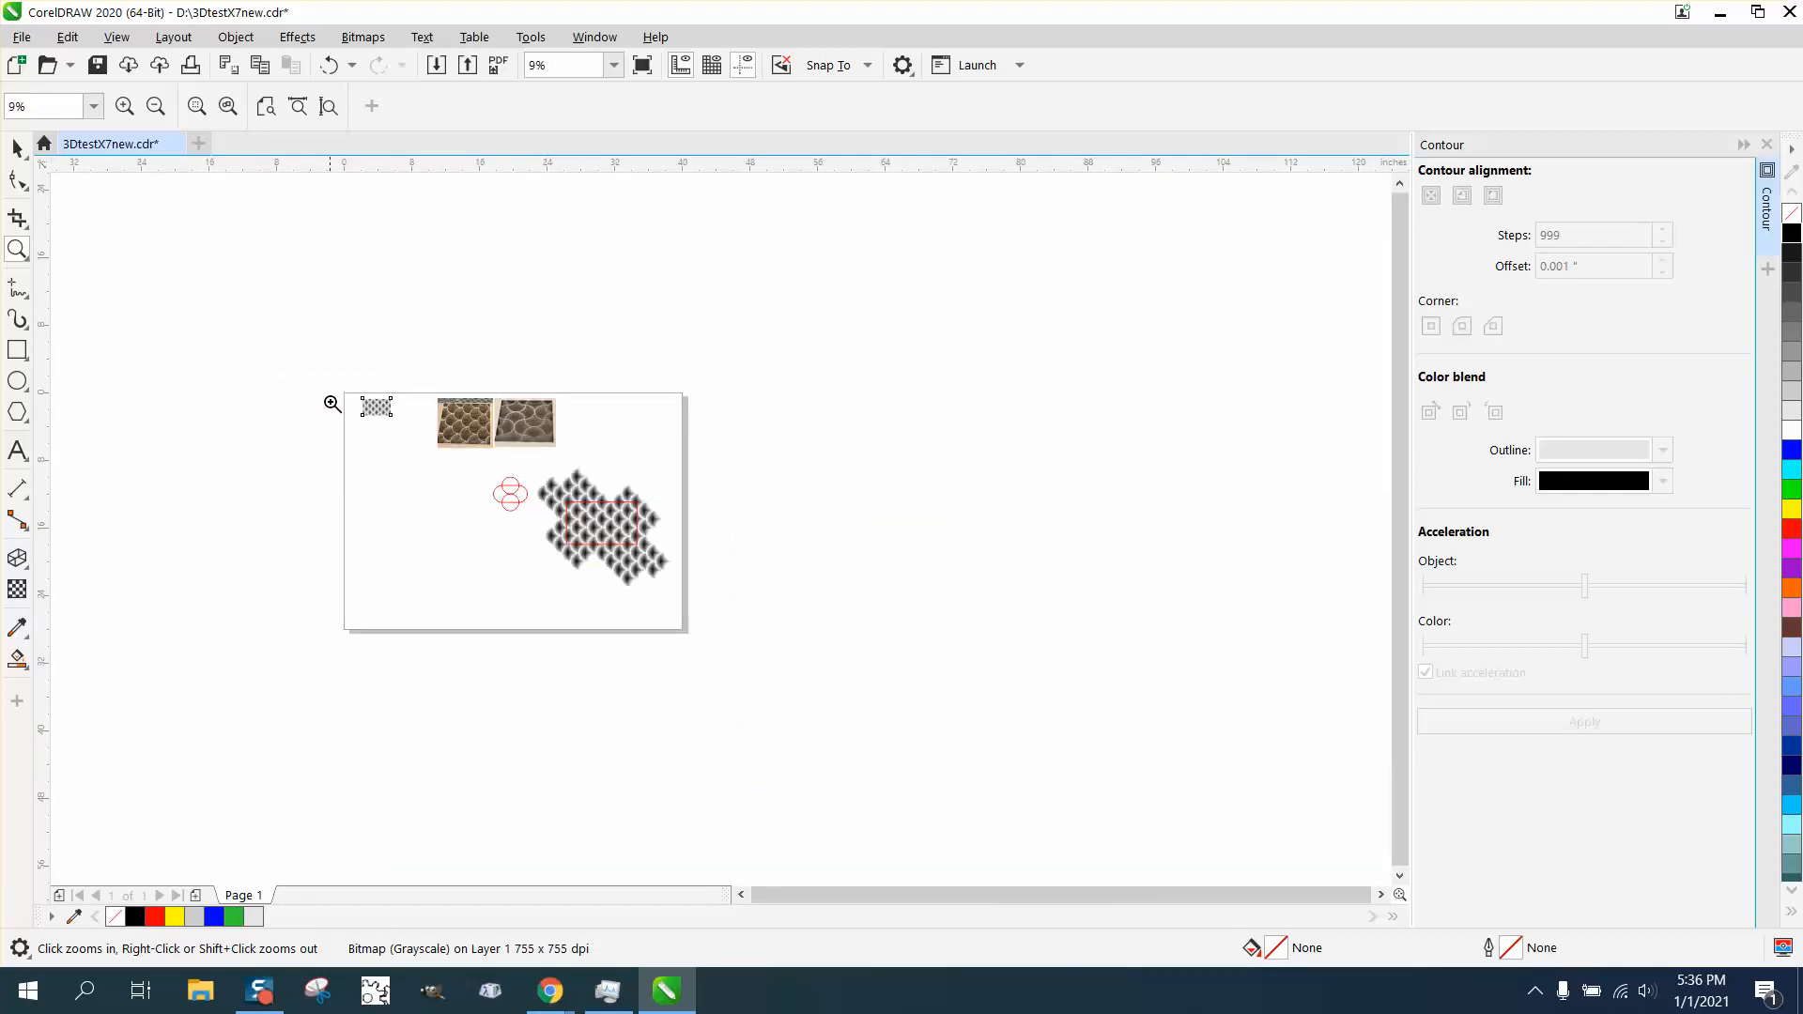
pyautogui.moveTo(334, 392); pyautogui.dragTo(418, 429)
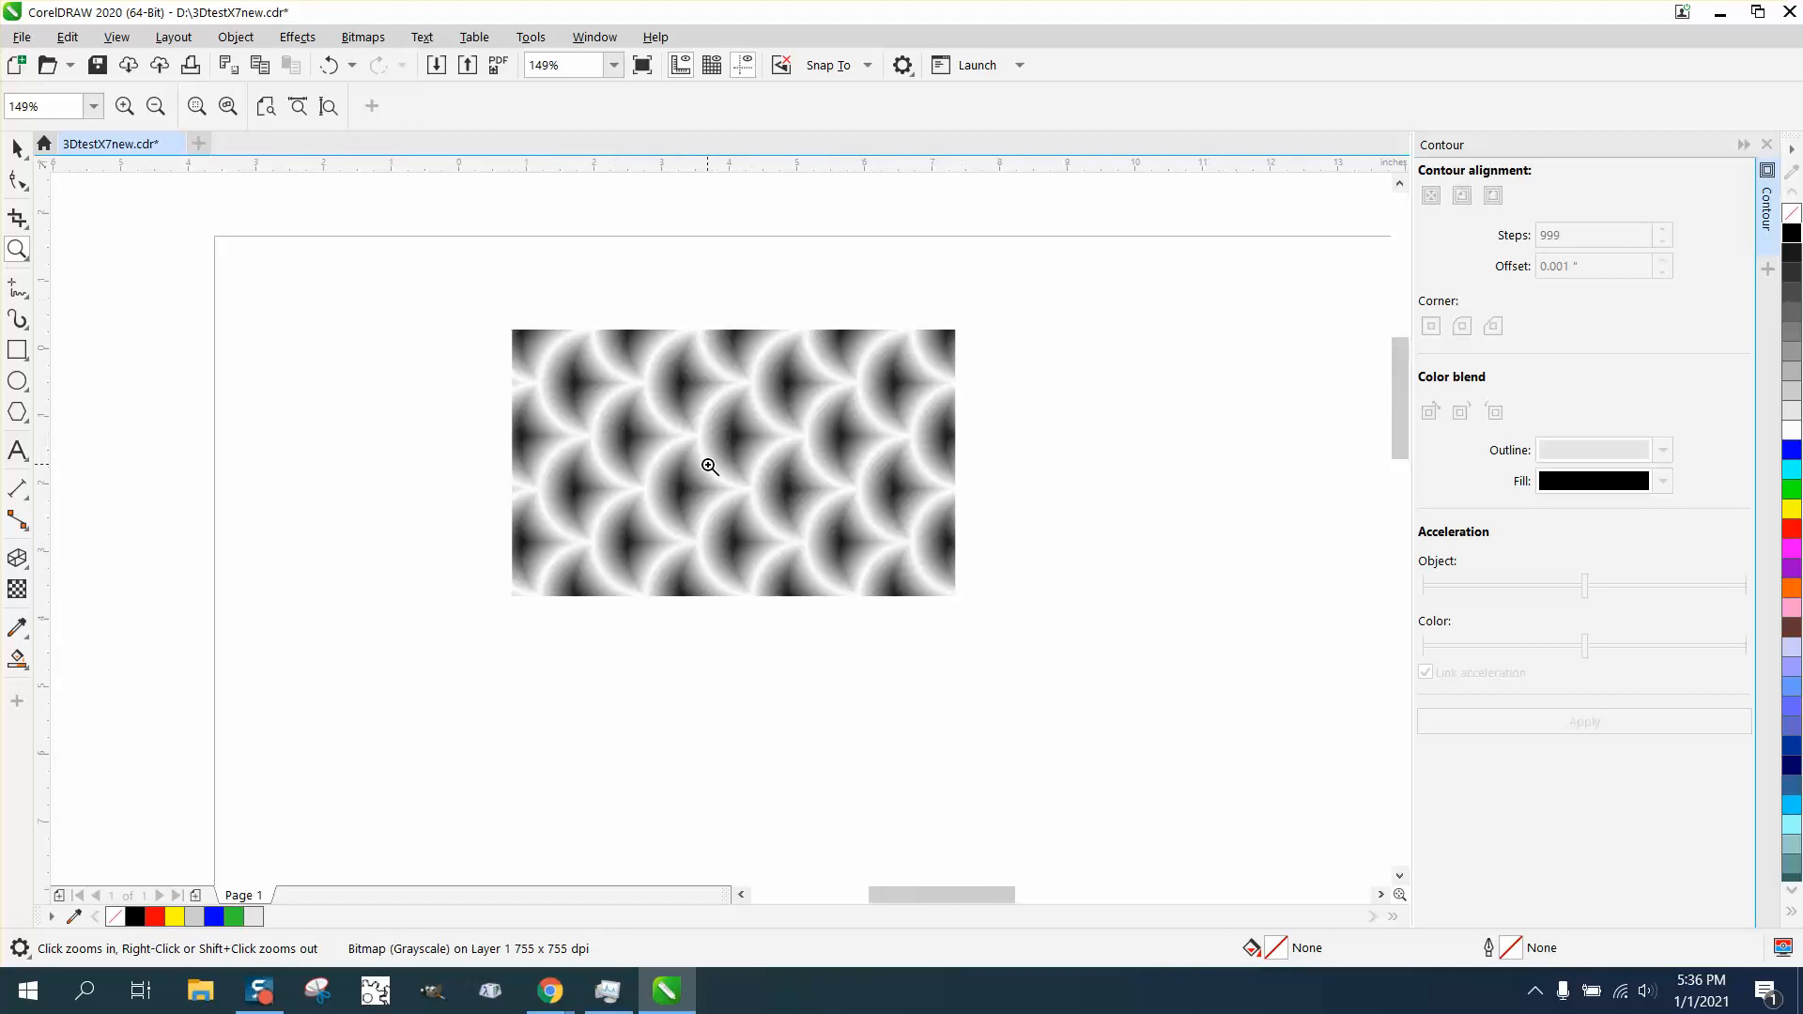
pyautogui.rightClick(706, 469)
pyautogui.rightClick(1084, 573)
pyautogui.rightClick(1313, 571)
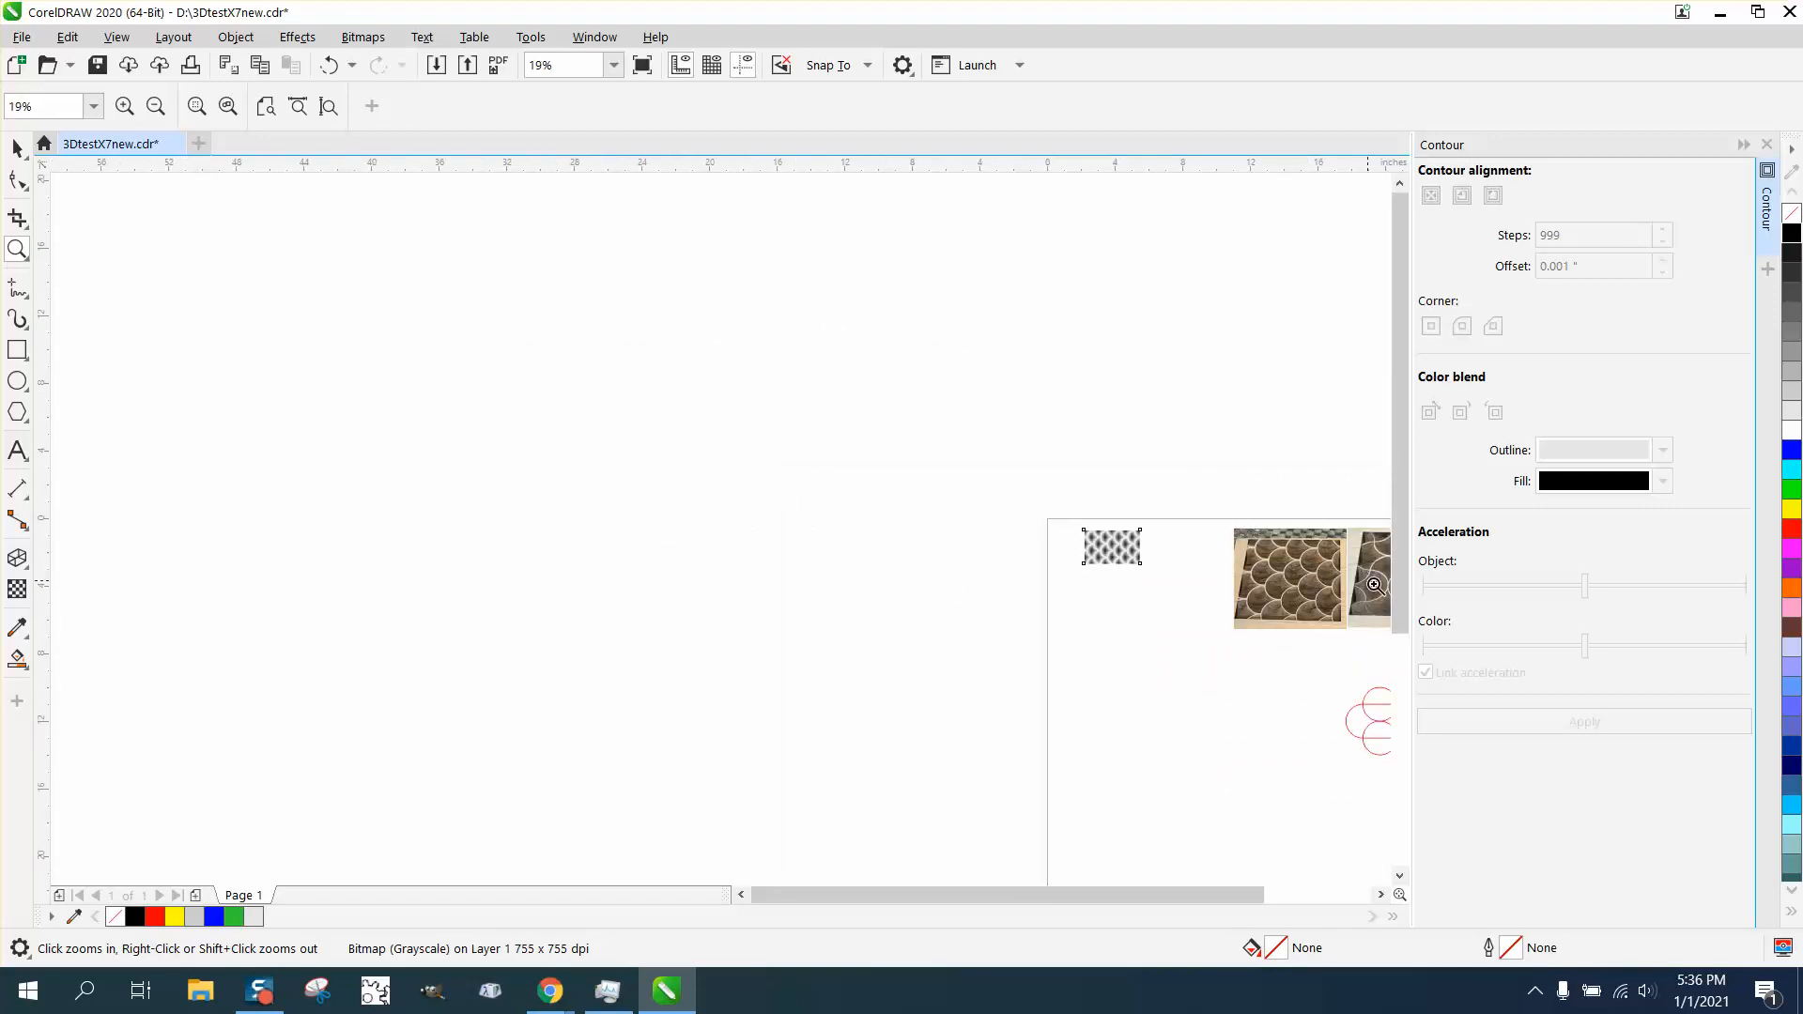
pyautogui.rightClick(1381, 585)
pyautogui.moveTo(1379, 575); pyautogui.dragTo(1399, 596)
pyautogui.moveTo(1369, 607); pyautogui.dragTo(1180, 608)
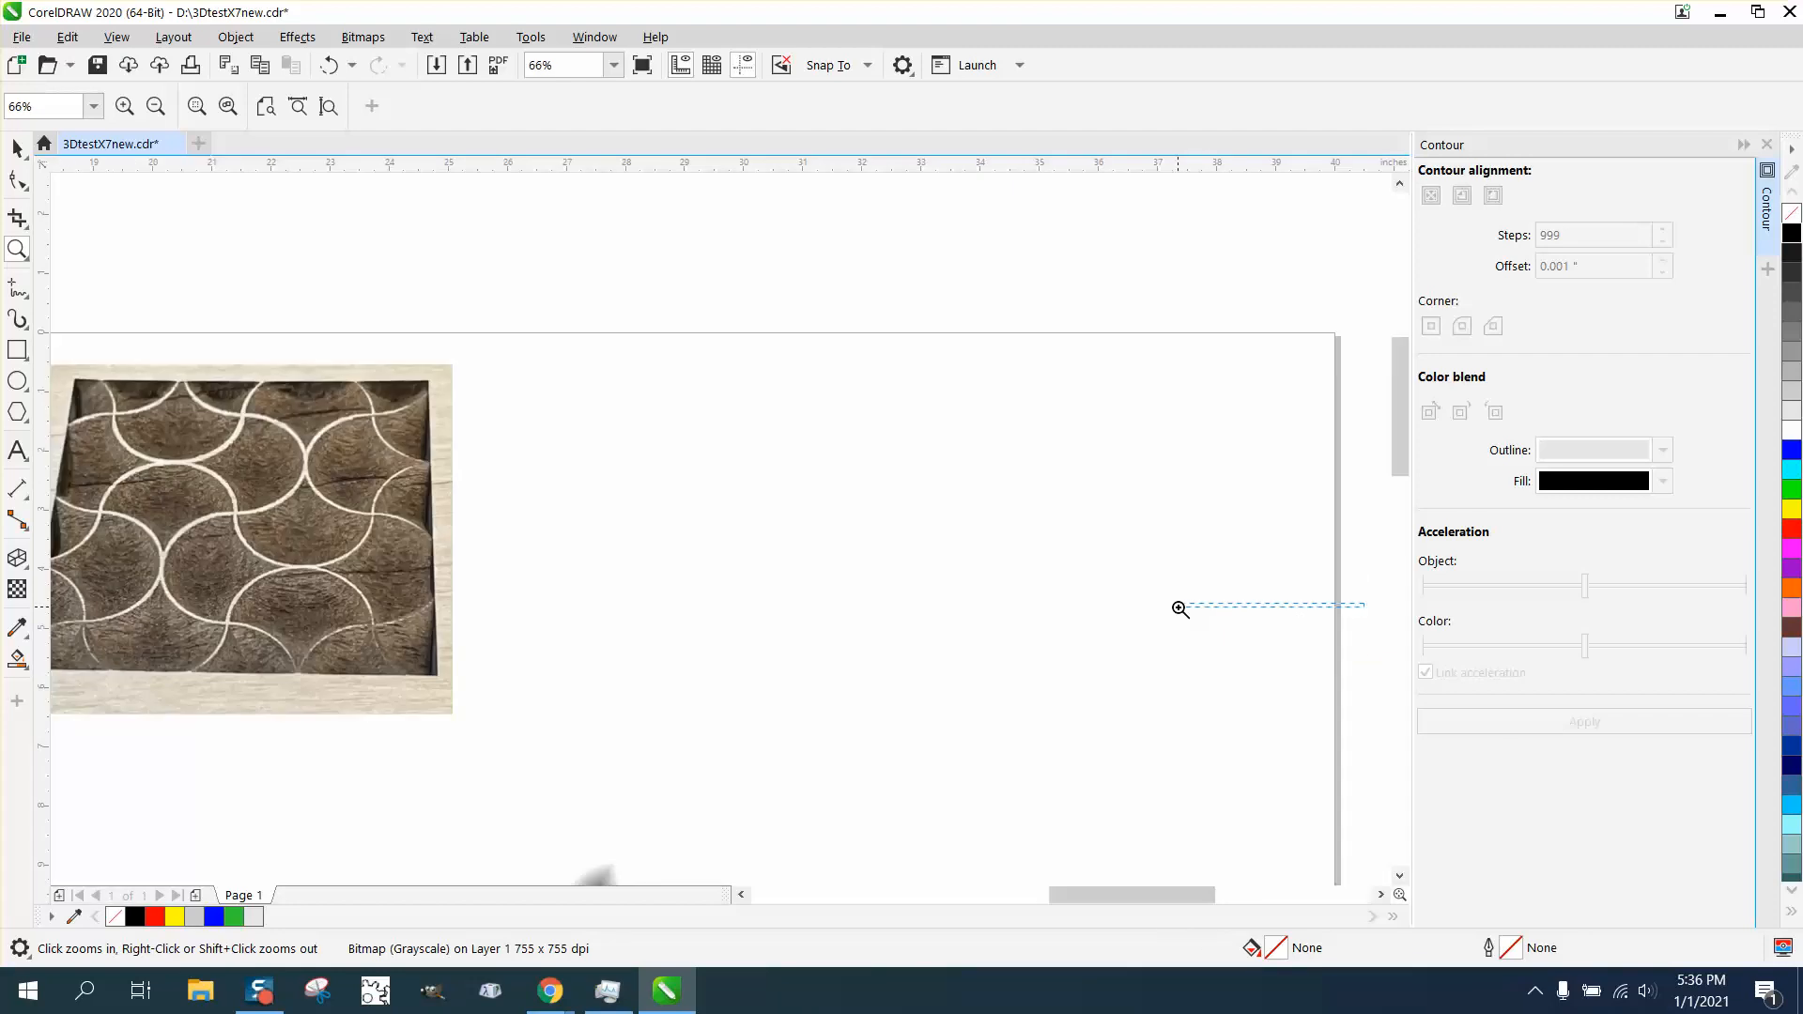
pyautogui.rightClick(564, 500)
pyautogui.rightClick(560, 497)
pyautogui.rightClick(524, 480)
pyautogui.rightClick(525, 480)
pyautogui.rightClick(533, 480)
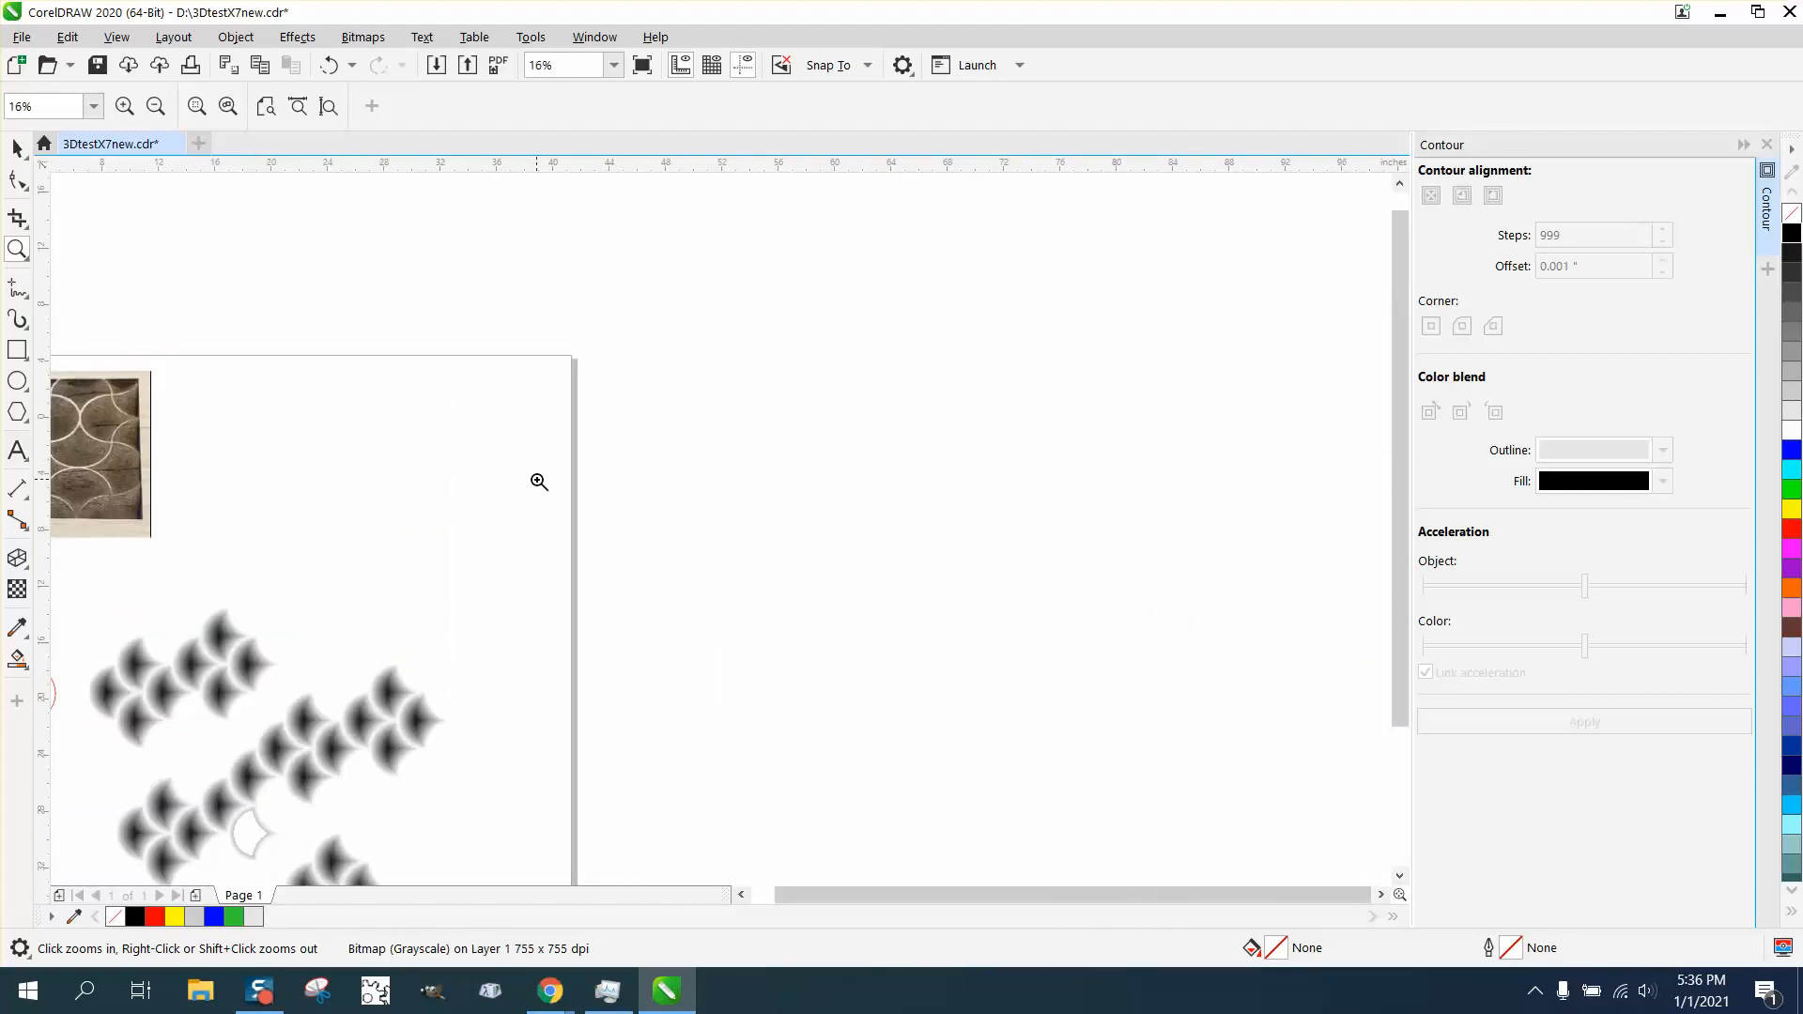
pyautogui.rightClick(338, 455)
pyautogui.rightClick(390, 487)
pyautogui.click(390, 487)
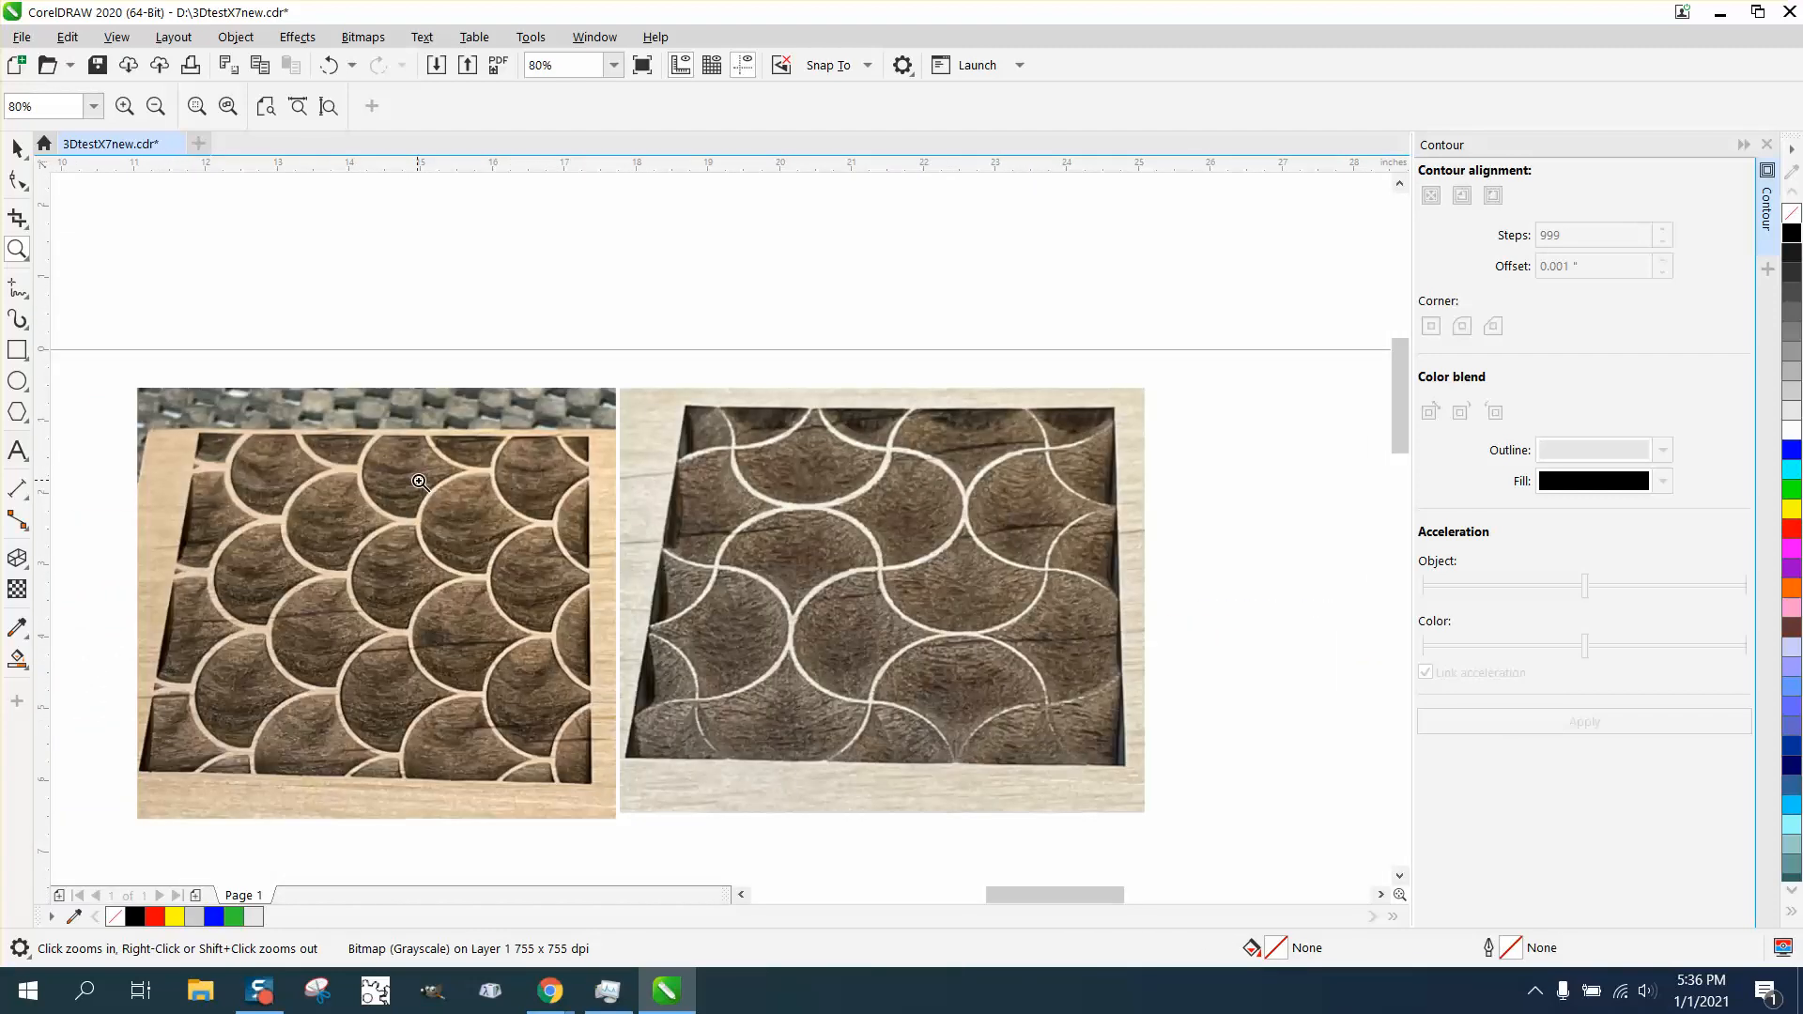